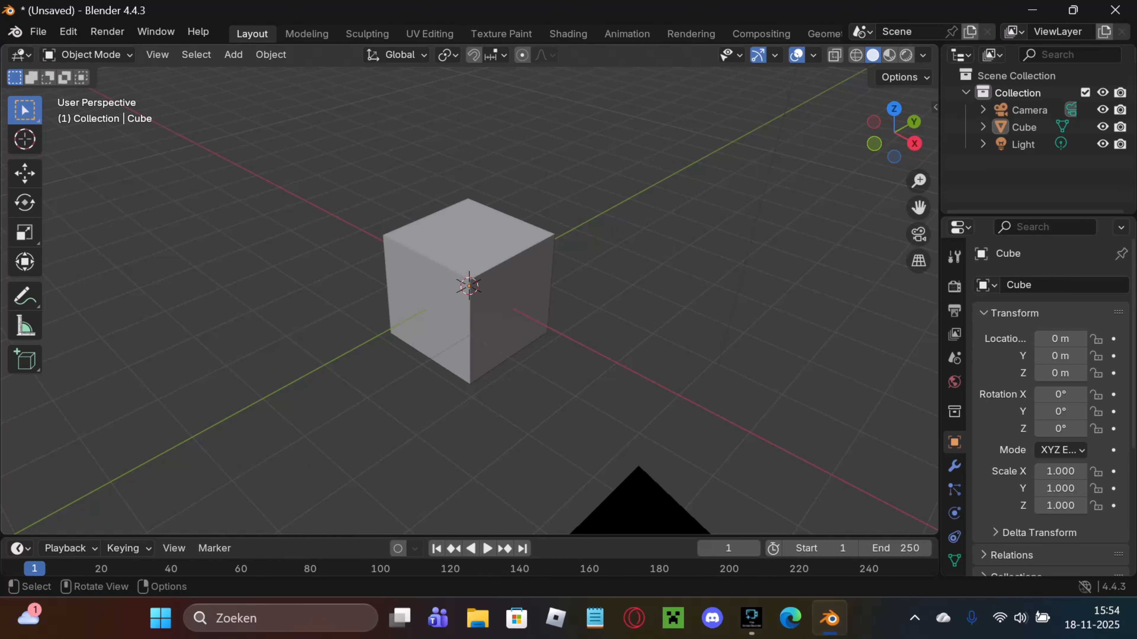
Step: Delete all the default scene objects: the camera, the cube and the light
{"action": "left_click", "coordinate": [469, 291]}
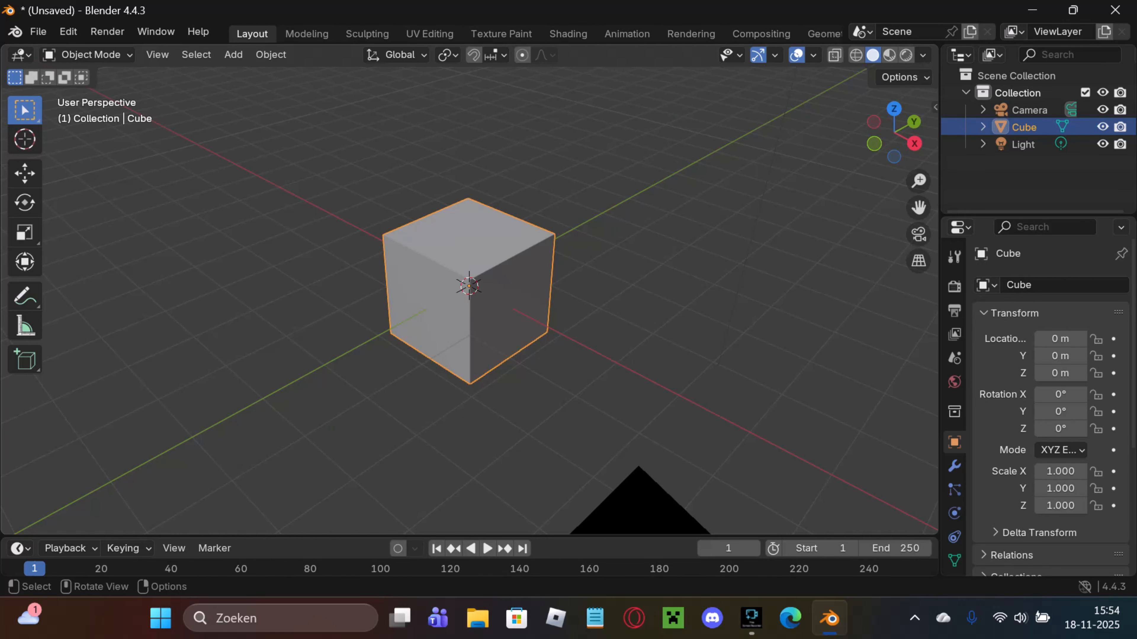
{"action": "key", "text": "a"}
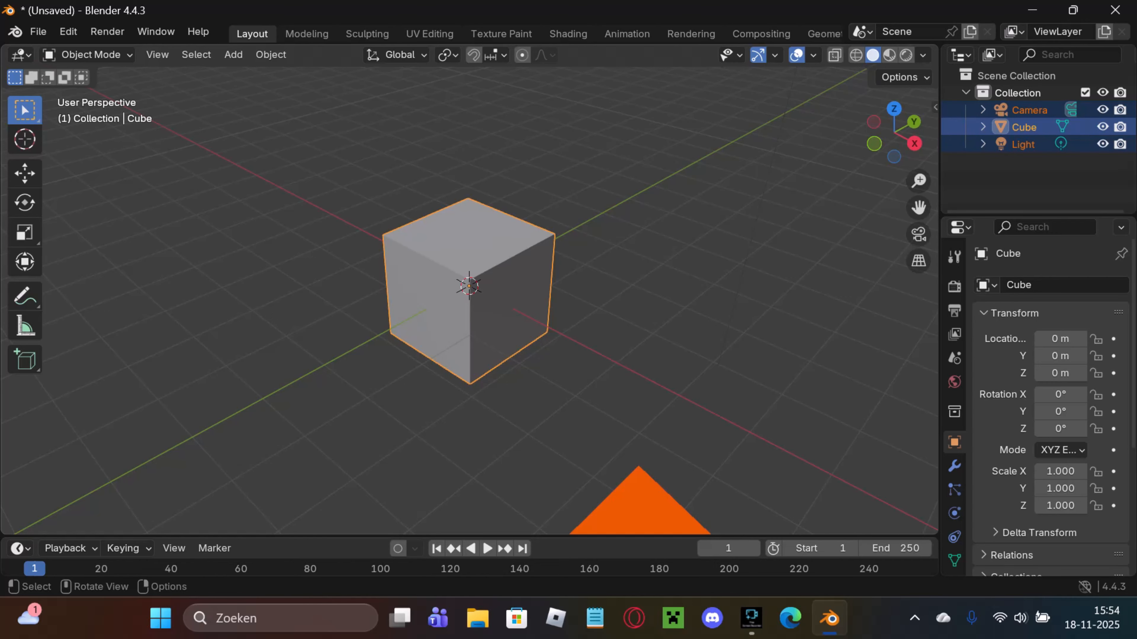
{"action": "key", "text": "Delete"}
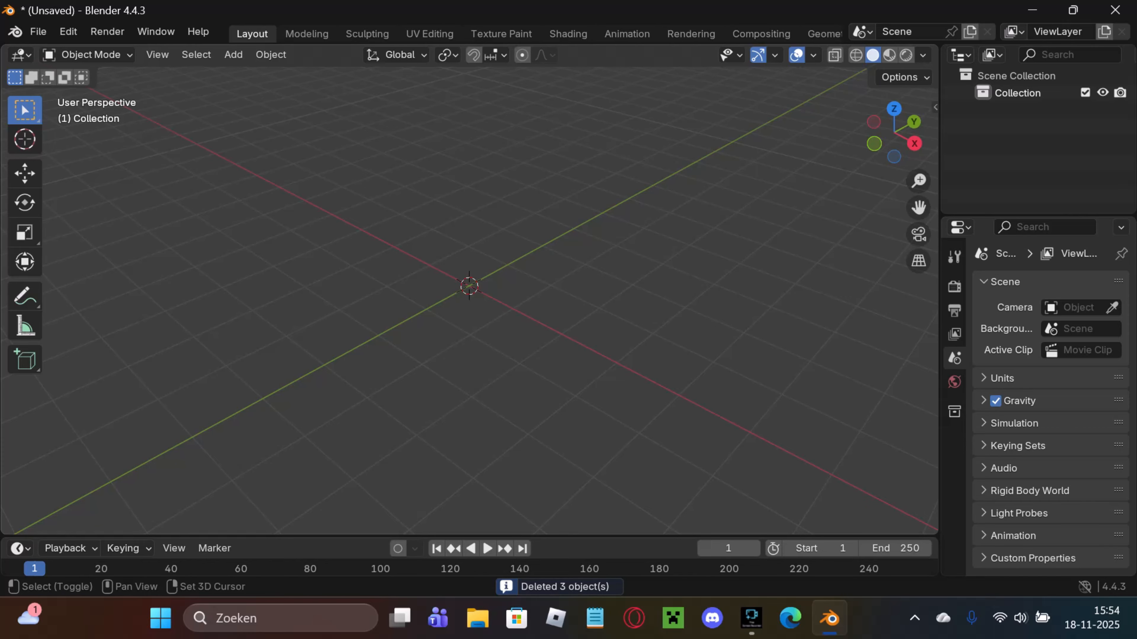
Step: Add a cylinder mesh at the centre of the scene
{"action": "key", "text": "shift+a"}
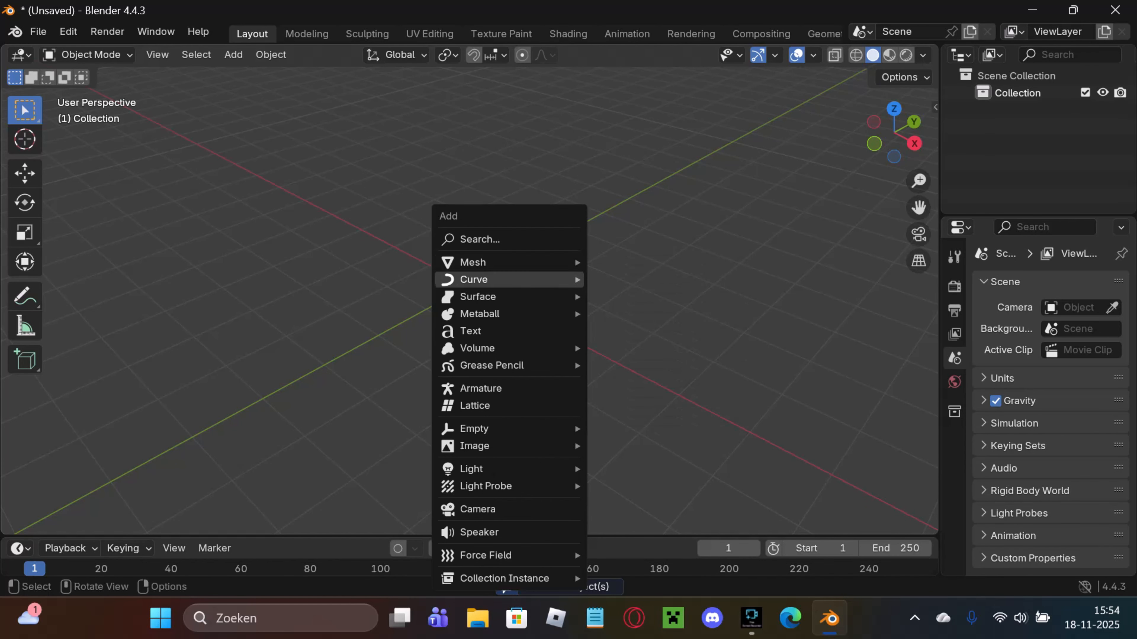
{"action": "mouse_move", "coordinate": [493, 279]}
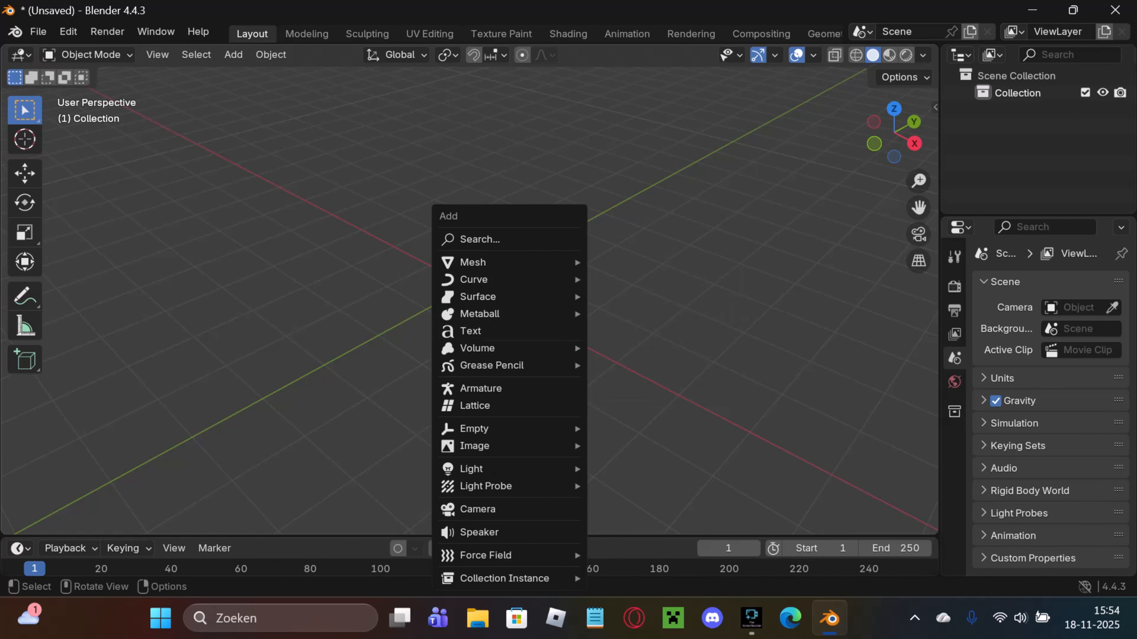
{"action": "left_click", "coordinate": [234, 54]}
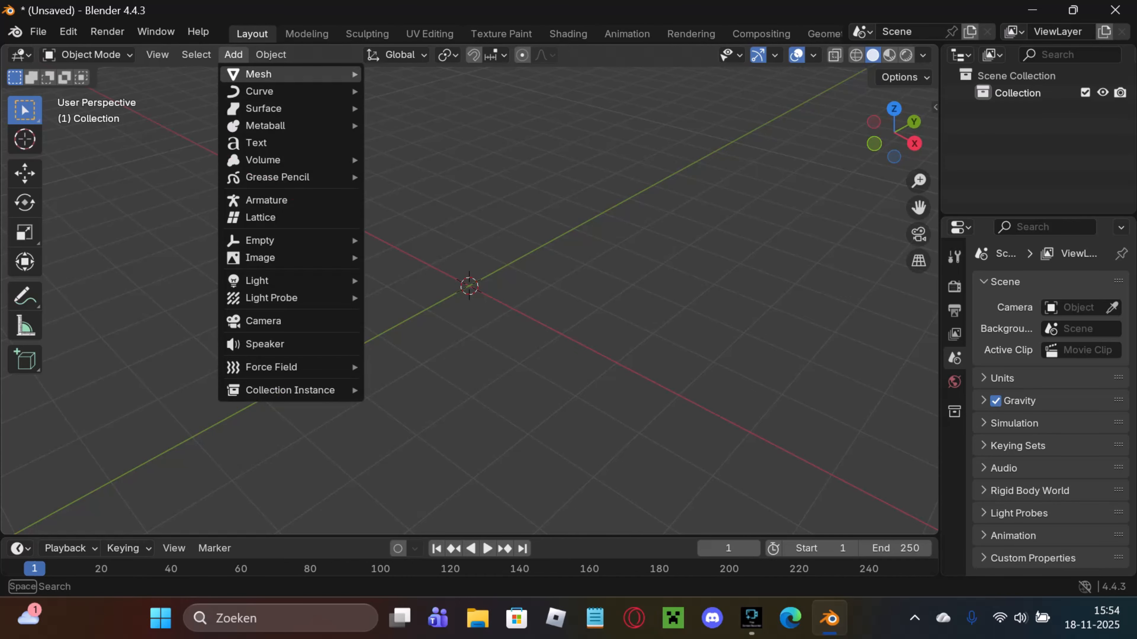
{"action": "mouse_move", "coordinate": [269, 74]}
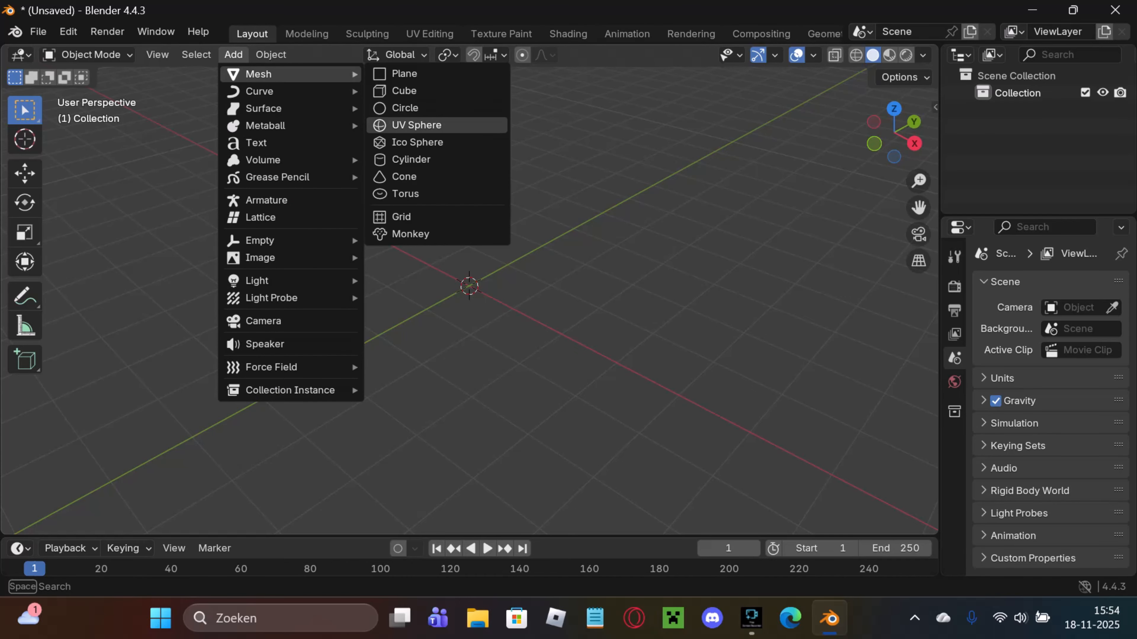
{"action": "left_click", "coordinate": [411, 159]}
Step: Scale the cylinder up uniformly to about 1.64 on all axes
{"action": "middle_click_drag", "start_coordinate": [581, 291], "coordinate": [608, 293]}
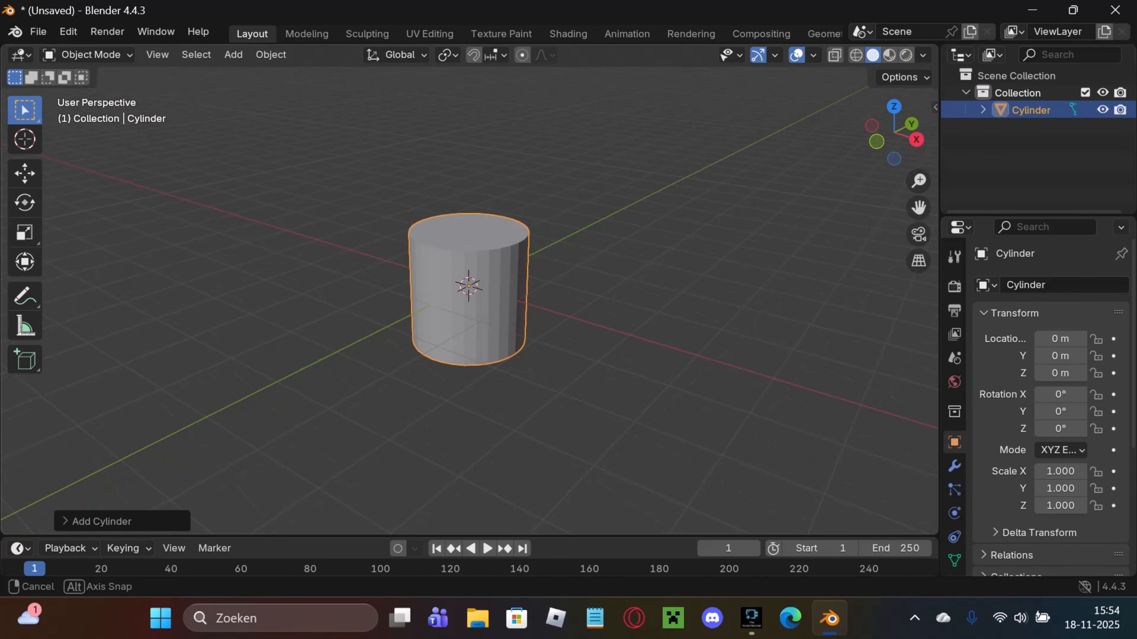
{"action": "key", "text": "s"}
{"action": "left_click", "coordinate": [669, 295]}
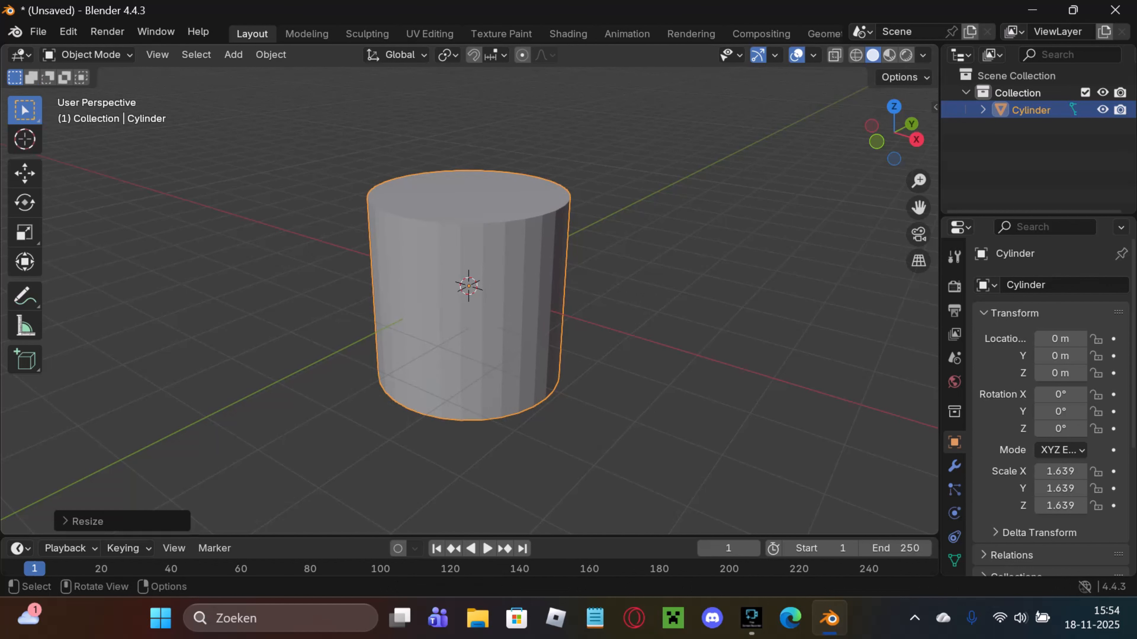
Step: Stretch the cylinder along the Z axis to a Z scale of about 2.23
{"action": "key", "text": "s"}
{"action": "key", "text": "z"}
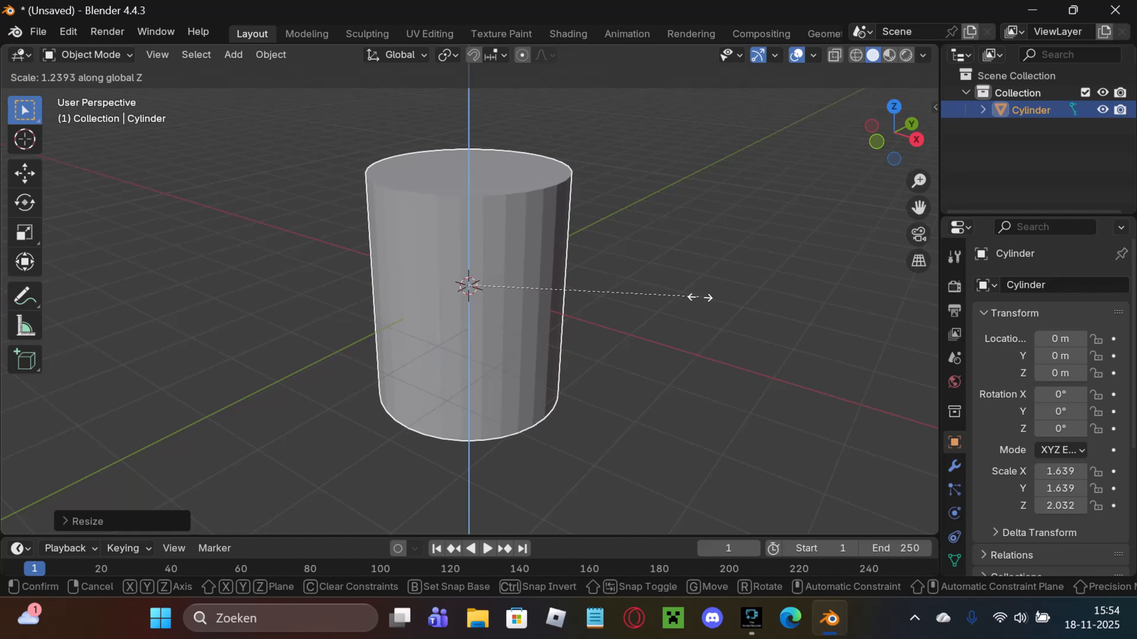
{"action": "left_click", "coordinate": [701, 297]}
{"action": "key", "text": "s"}
{"action": "key", "text": "z"}
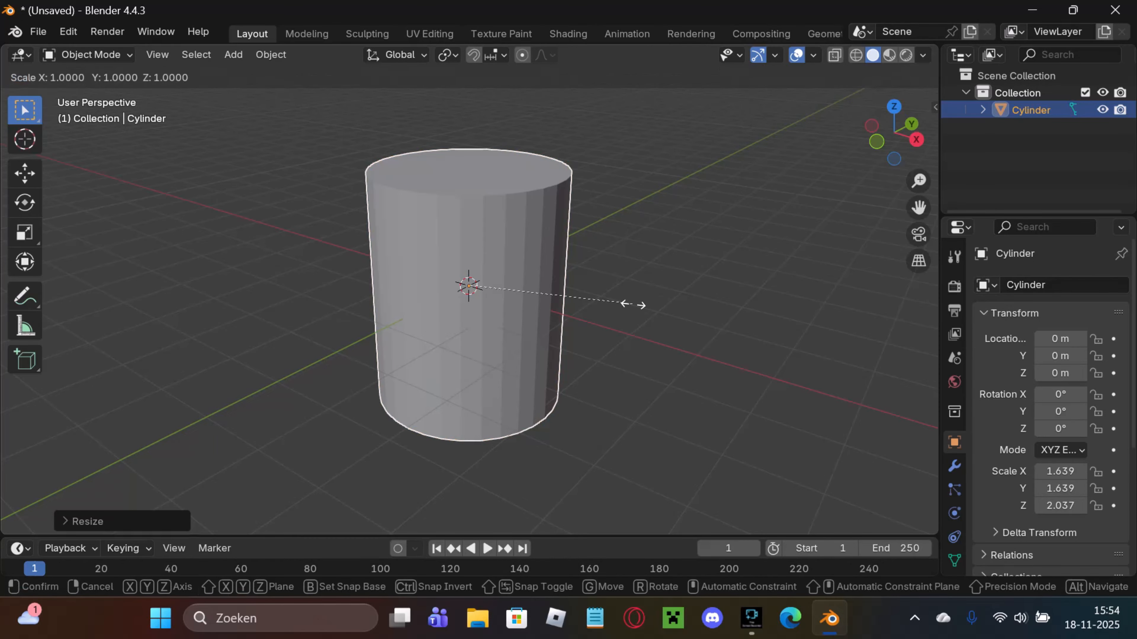
{"action": "left_click", "coordinate": [646, 309]}
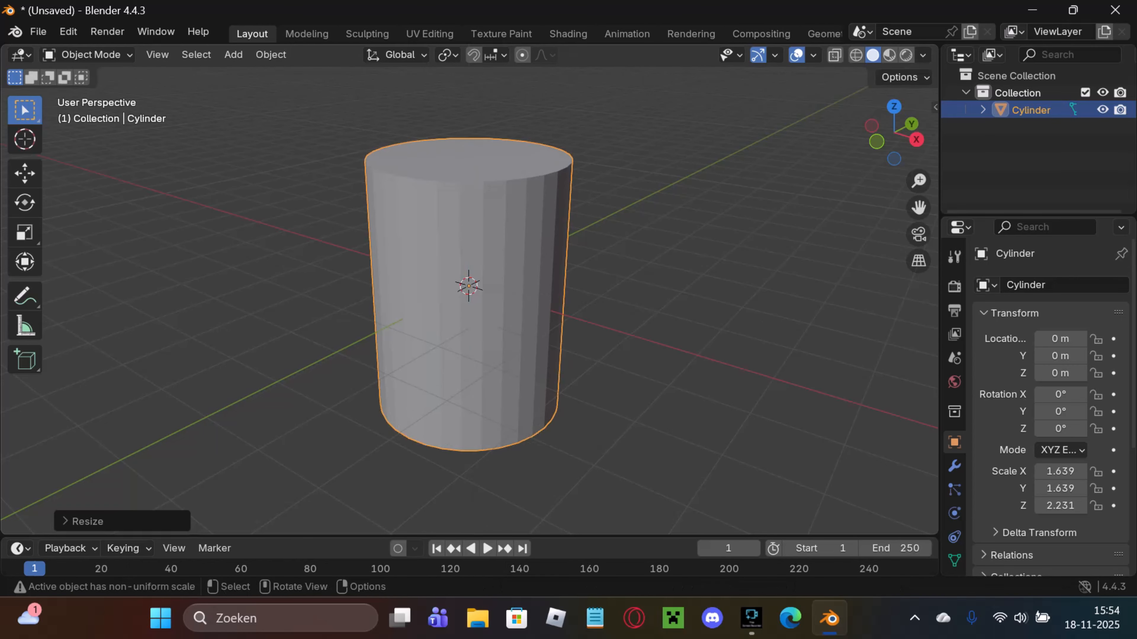
{"action": "key", "text": "s"}
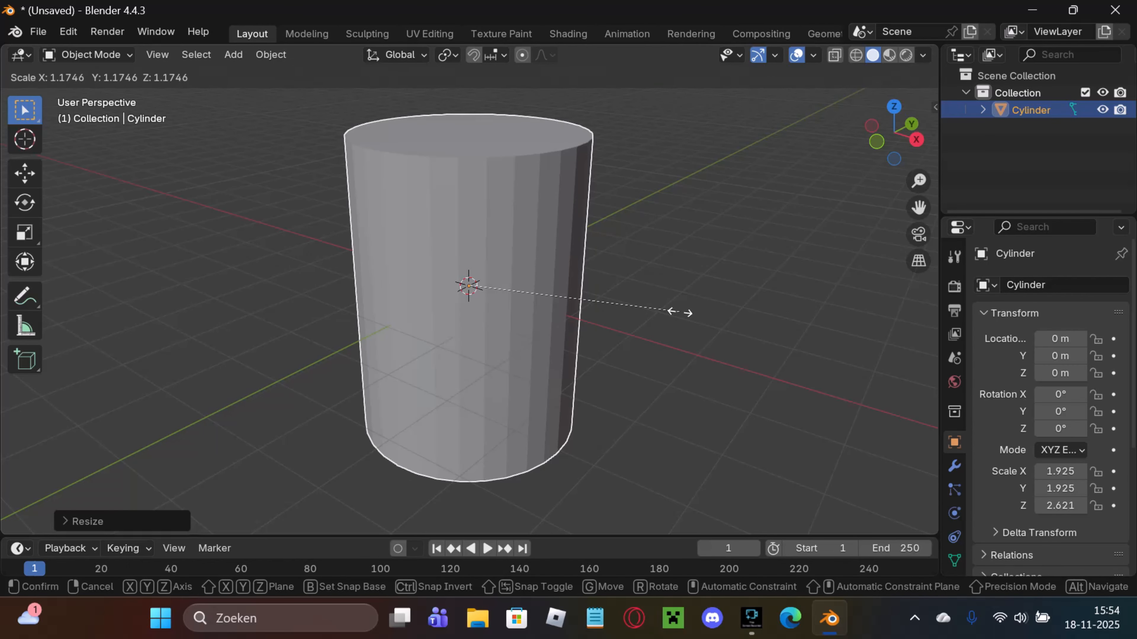
{"action": "right_click", "coordinate": [680, 312]}
Step: Enter Edit Mode on the cylinder and deselect all its geometry in face selection mode
{"action": "middle_click_drag", "start_coordinate": [679, 312], "coordinate": [701, 319]}
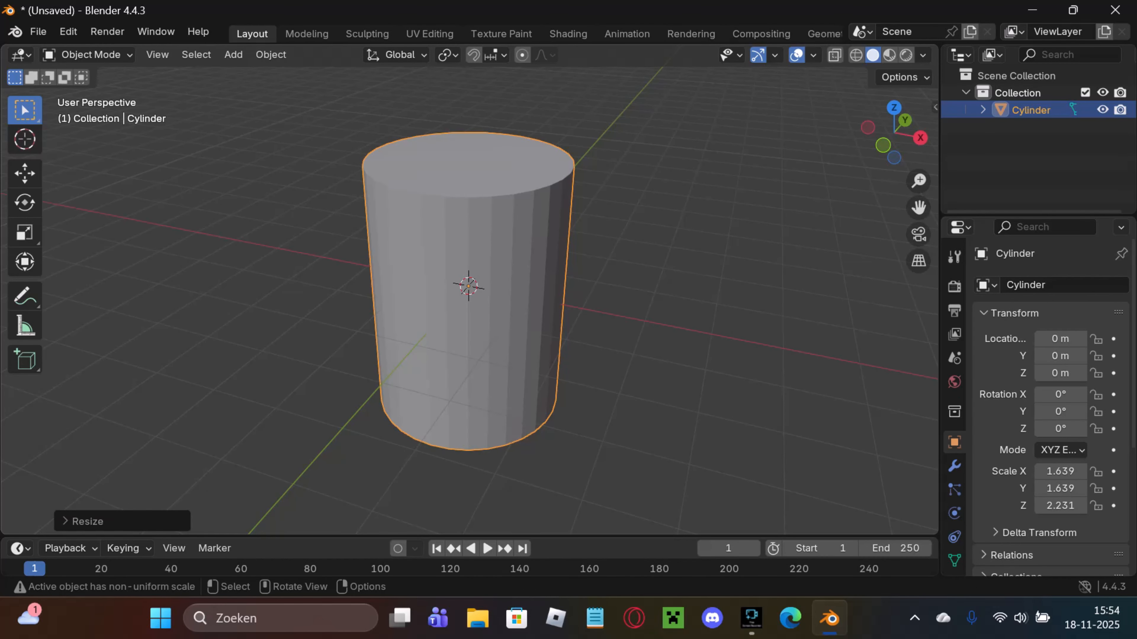
{"action": "key", "text": "Tab"}
{"action": "left_click", "coordinate": [80, 54]}
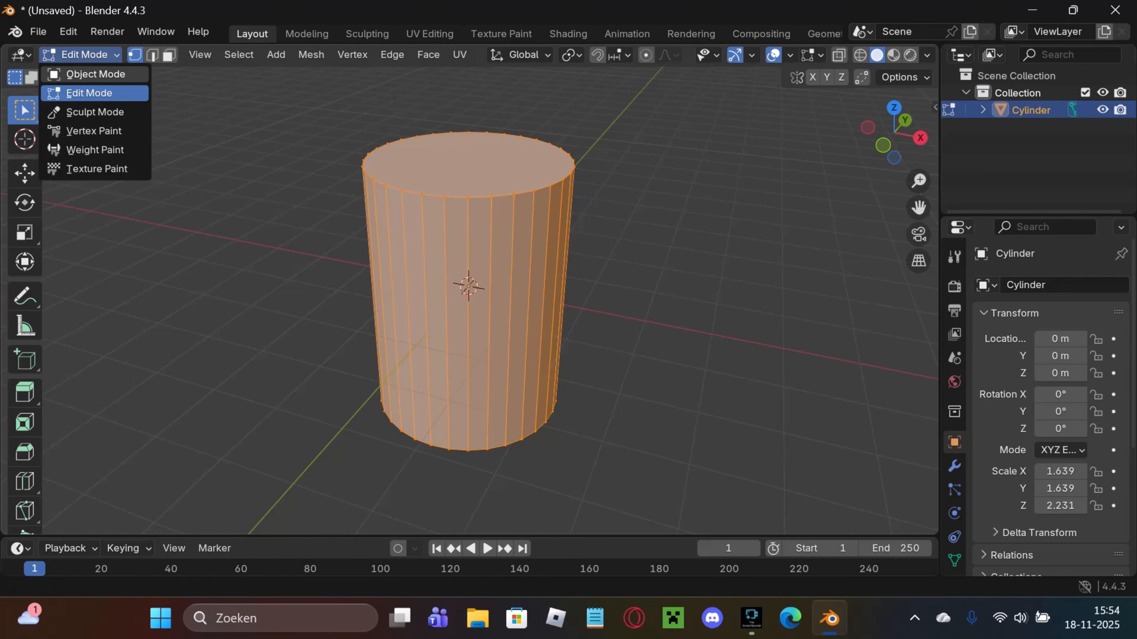
{"action": "left_click", "coordinate": [81, 55]}
{"action": "middle_click_drag", "start_coordinate": [649, 286], "coordinate": [631, 335]}
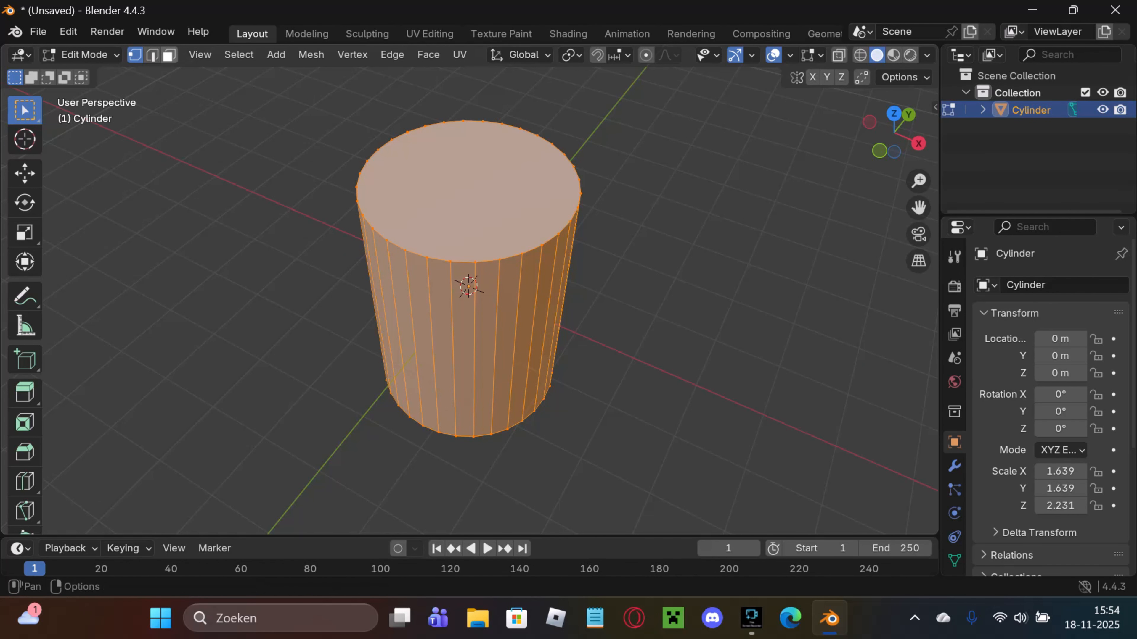
{"action": "left_click", "coordinate": [169, 54]}
{"action": "key", "text": "alt+a"}
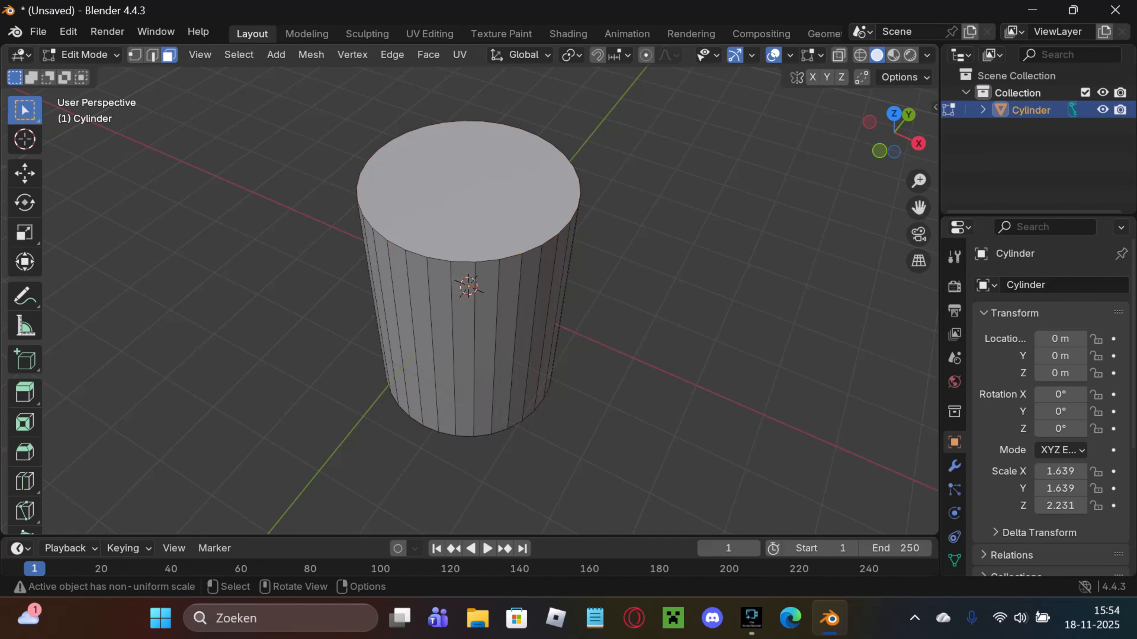
Step: Try moving a single vertex on the cylinder's top rim in vertex selection mode
{"action": "left_click", "coordinate": [426, 257]}
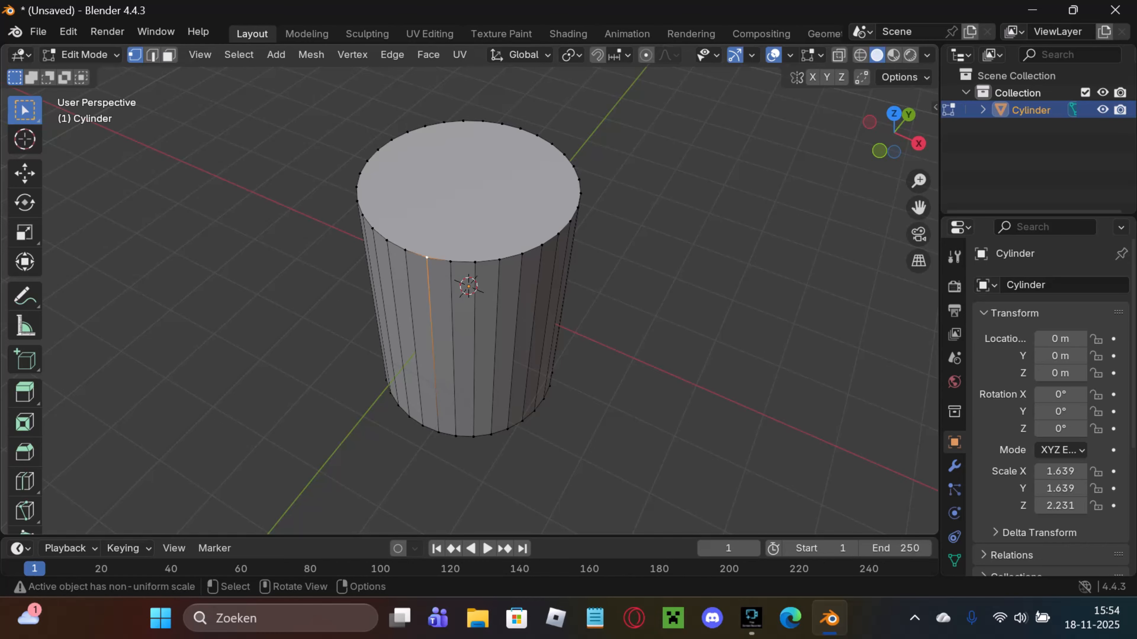
{"action": "key", "text": "g"}
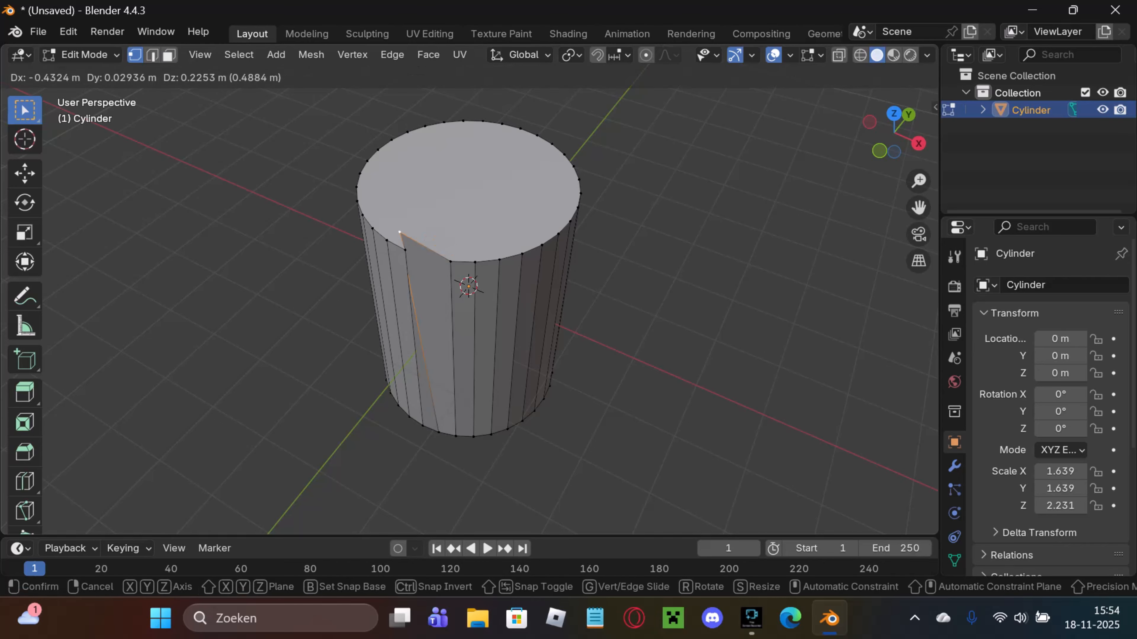
{"action": "key", "text": "Escape"}
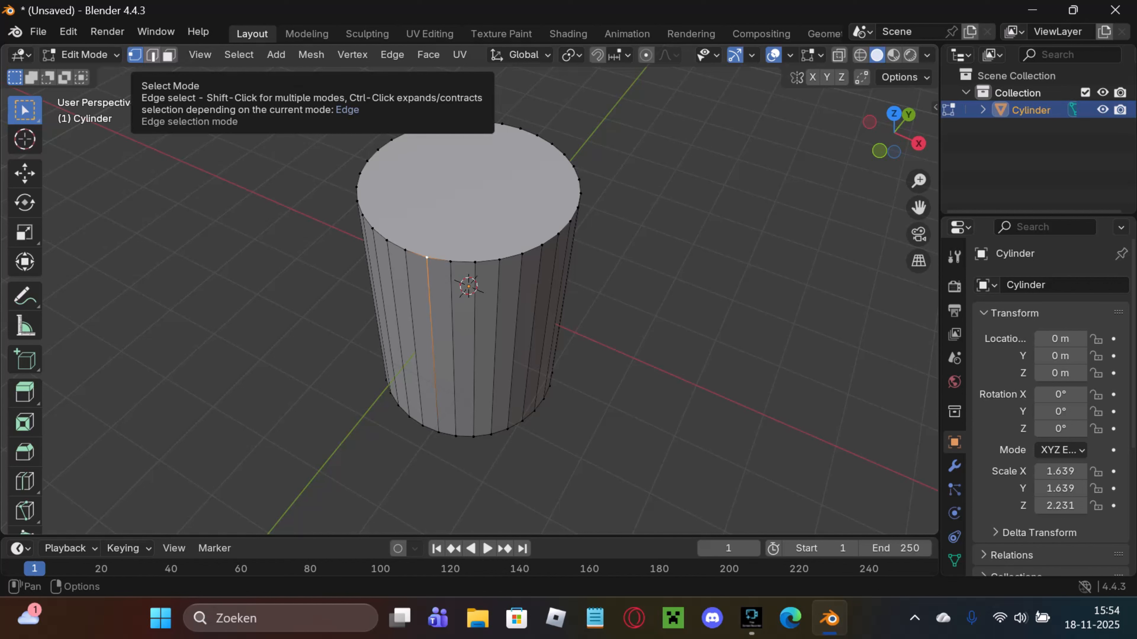
Step: Try moving a single edge on the cylinder's top rim in edge selection mode
{"action": "left_click", "coordinate": [153, 54]}
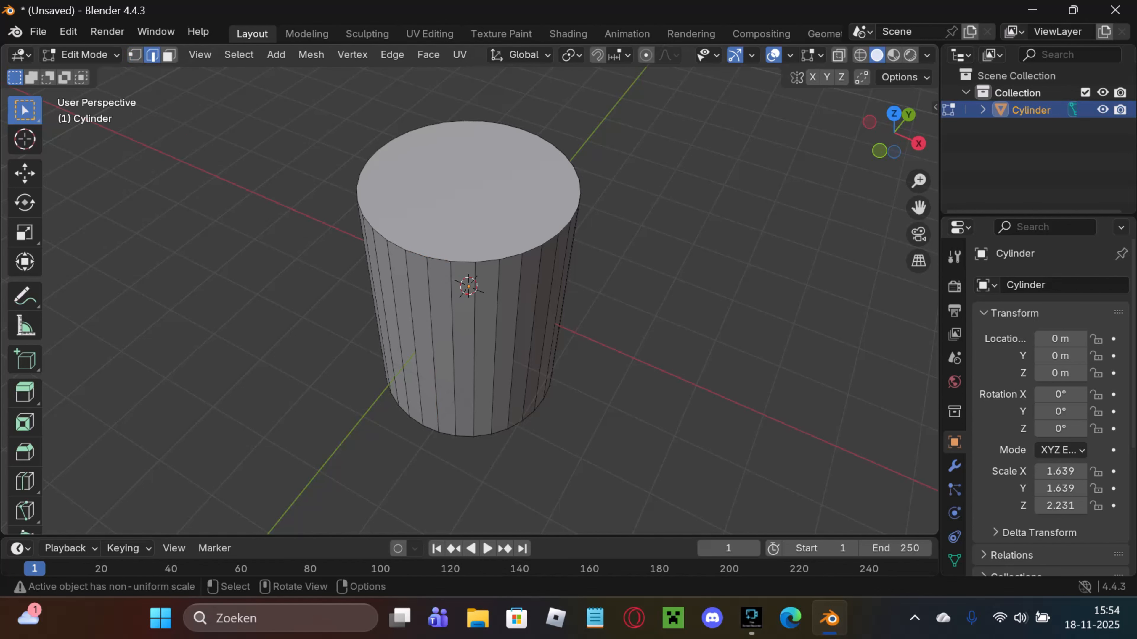
{"action": "left_click", "coordinate": [439, 259]}
{"action": "key", "text": "g"}
{"action": "key", "text": "Escape"}
Step: Select the cylinder's top face in face selection mode and try moving it
{"action": "key", "text": "3"}
{"action": "left_click", "coordinate": [468, 191]}
{"action": "key", "text": "g"}
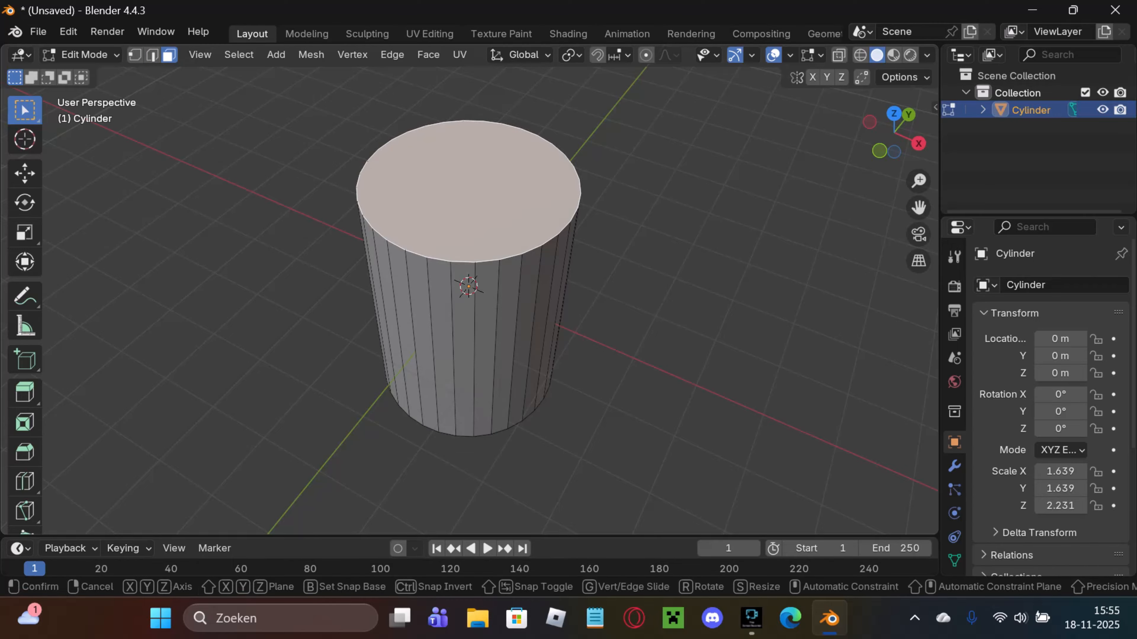
{"action": "key", "text": "Escape"}
Step: Try deleting the selected top face with the Faces option, and undo the deletion
{"action": "middle_click_drag", "start_coordinate": [468, 286], "coordinate": [470, 286]}
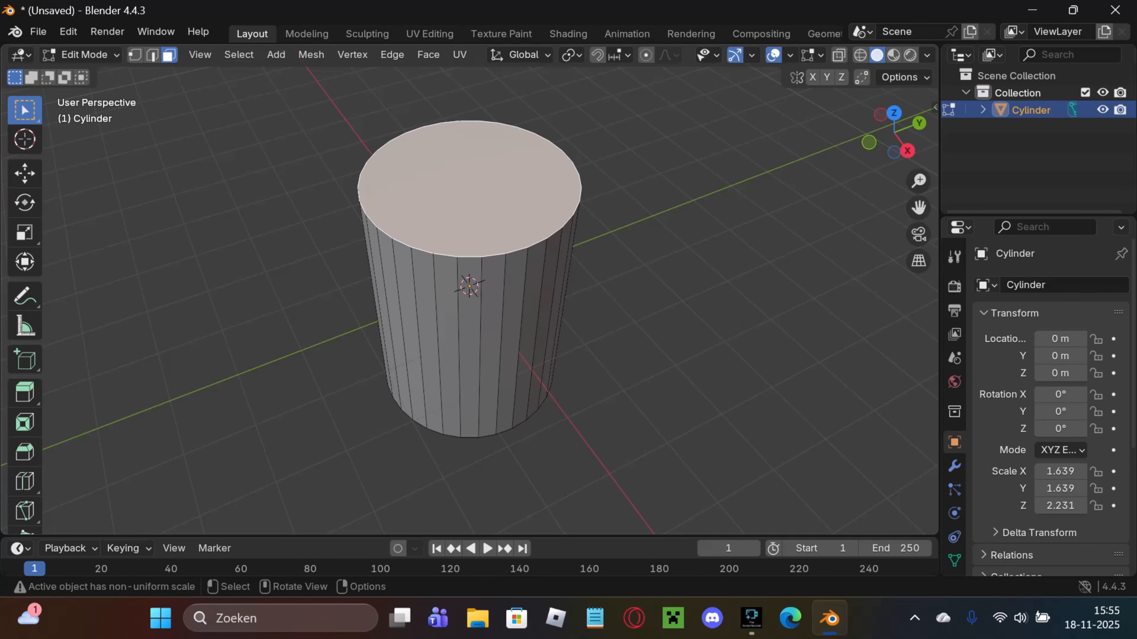
{"action": "key", "text": "x"}
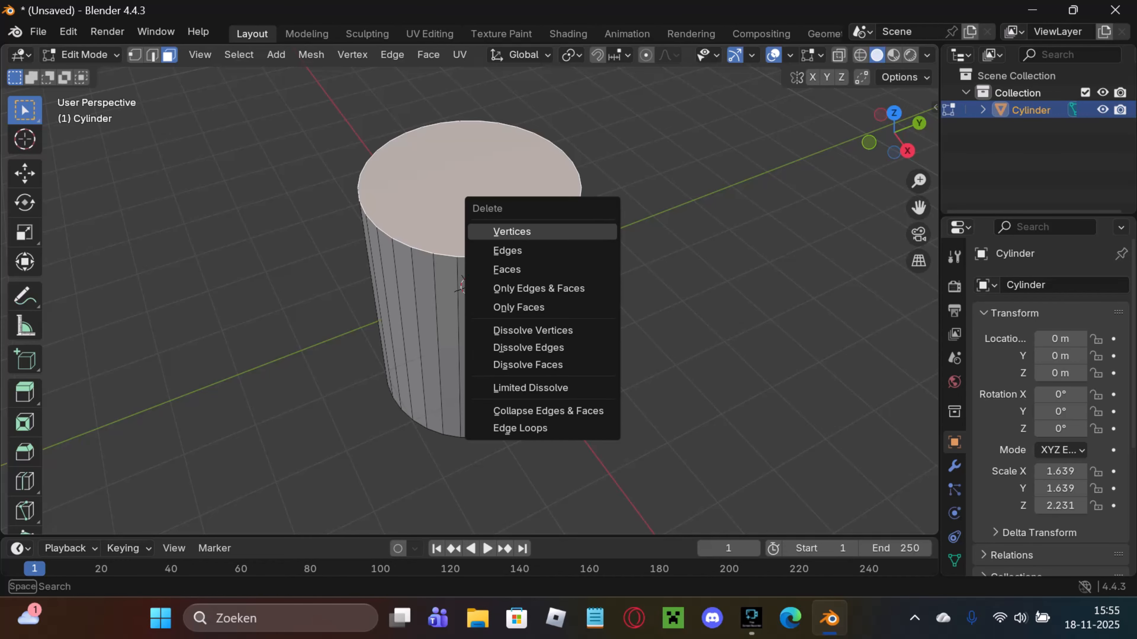
{"action": "left_click", "coordinate": [519, 269]}
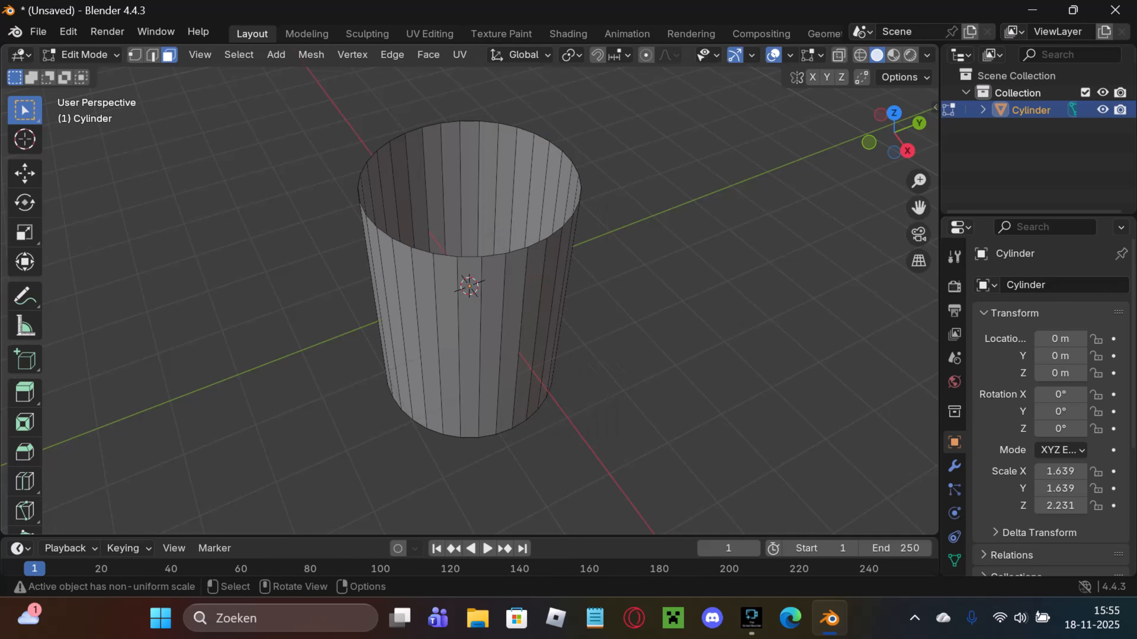
{"action": "key", "text": "ctrl+z"}
Step: Delete the cylinder's top face to open up the upper end
{"action": "key", "text": "x"}
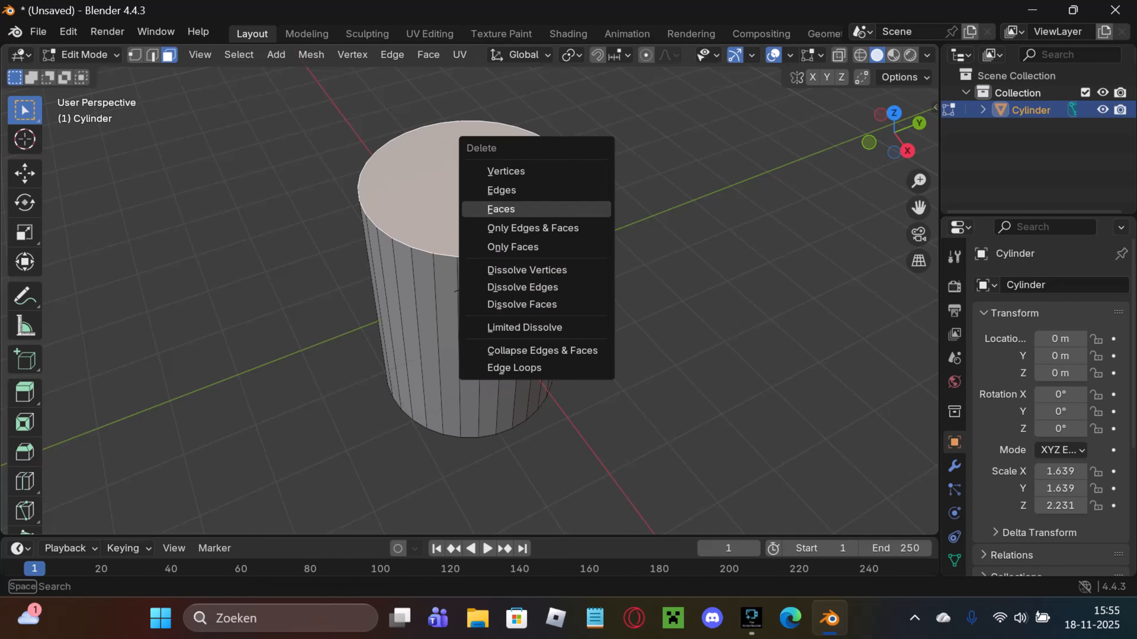
{"action": "key", "text": "Return"}
{"action": "middle_click_drag", "start_coordinate": [519, 269], "coordinate": [636, 251]}
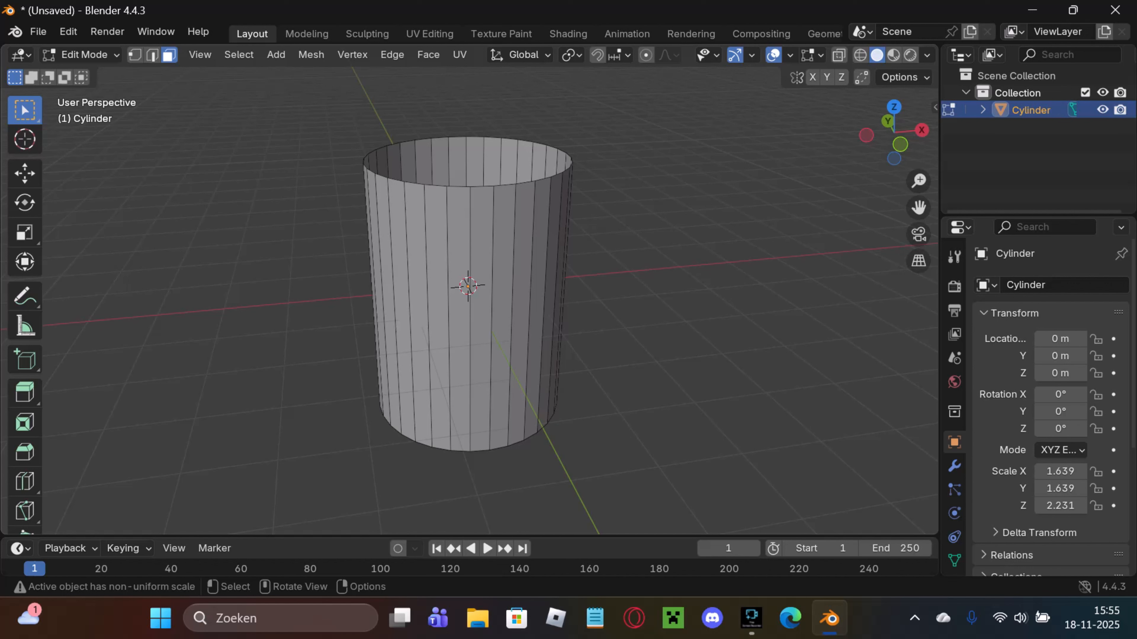
Step: Add four evenly spaced horizontal loop cuts around the cylinder's wall and clear the selection
{"action": "key", "text": "ctrl"}
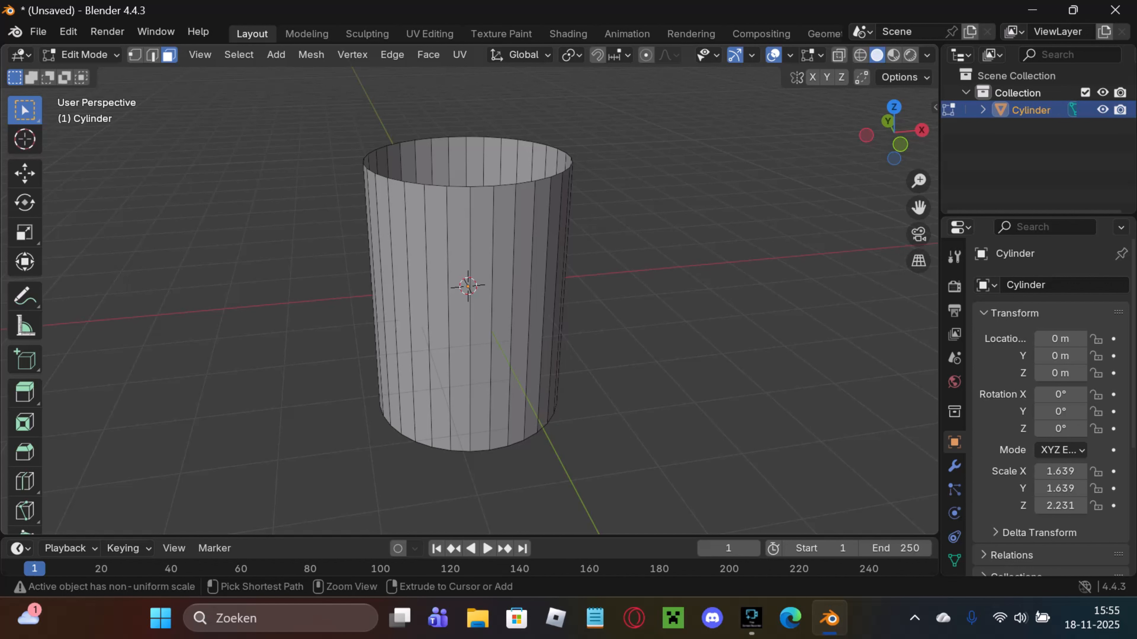
{"action": "key", "text": "ctrl+r"}
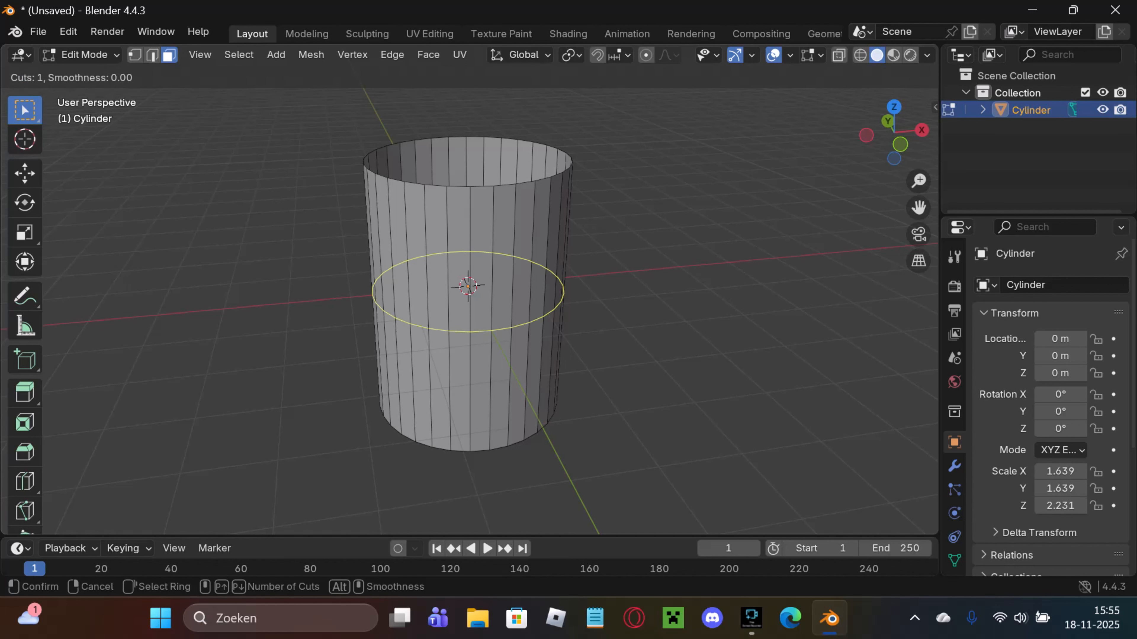
{"action": "scroll", "coordinate": [468, 291], "scroll_direction": "up", "scroll_amount": 1}
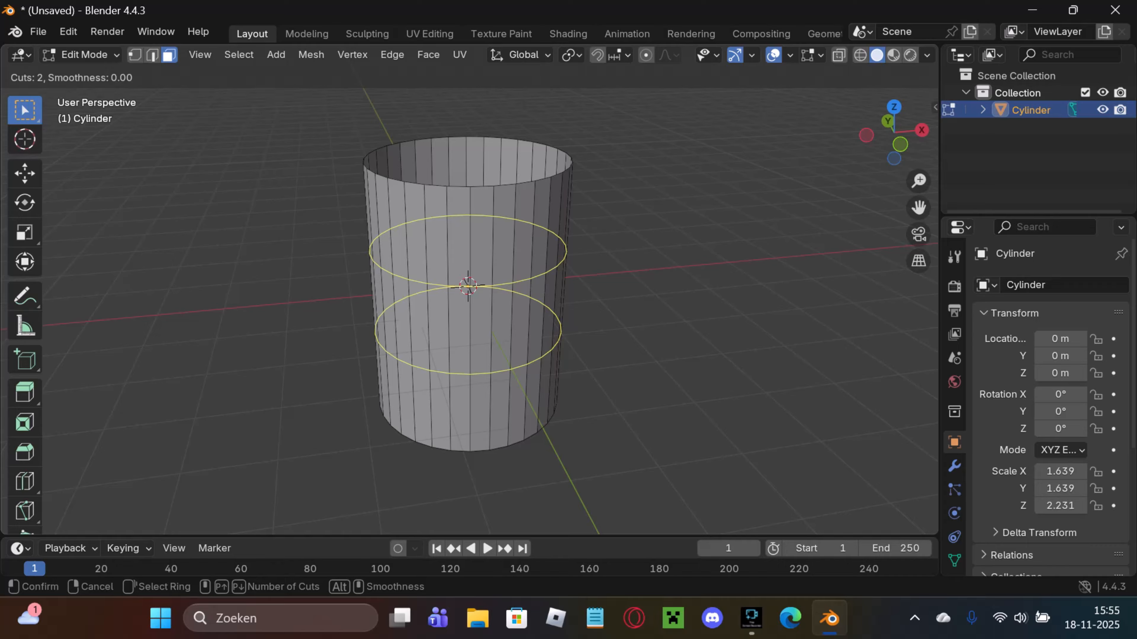
{"action": "scroll", "coordinate": [468, 287], "scroll_direction": "up", "scroll_amount": 2}
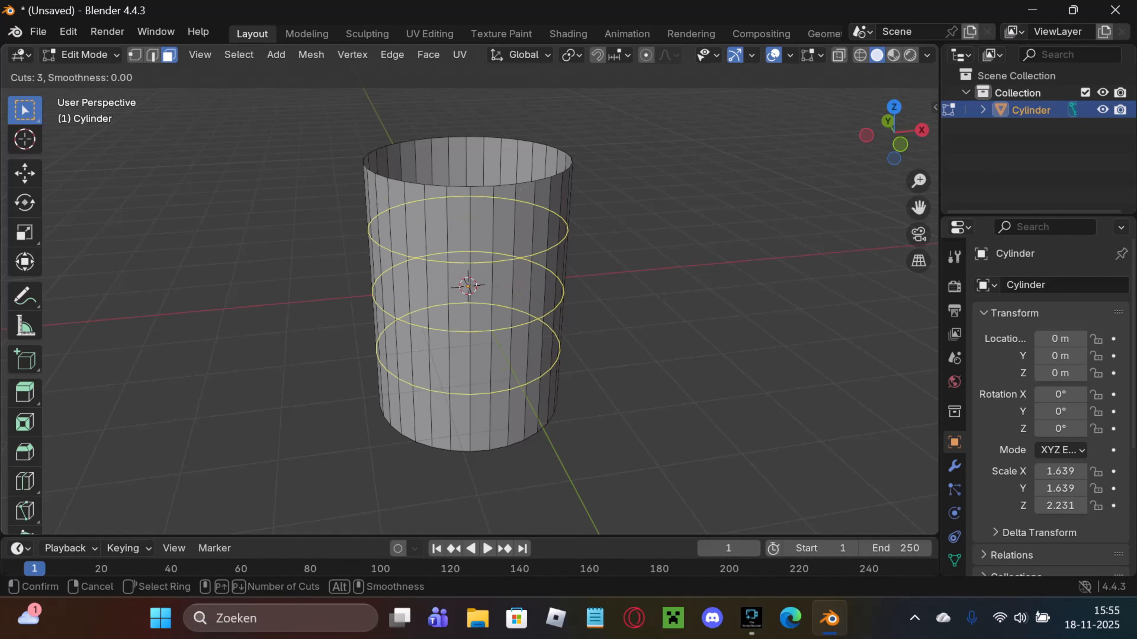
{"action": "scroll", "coordinate": [468, 287], "scroll_direction": "down", "scroll_amount": 3}
{"action": "scroll", "coordinate": [468, 286], "scroll_direction": "up", "scroll_amount": 2}
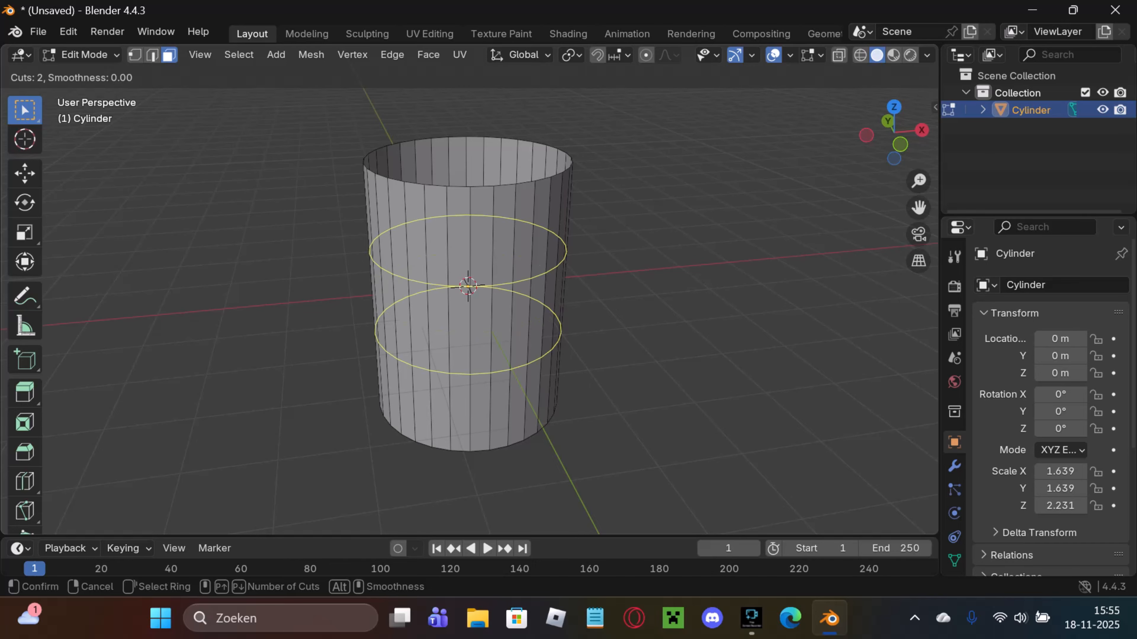
{"action": "scroll", "coordinate": [468, 287], "scroll_direction": "up", "scroll_amount": 1}
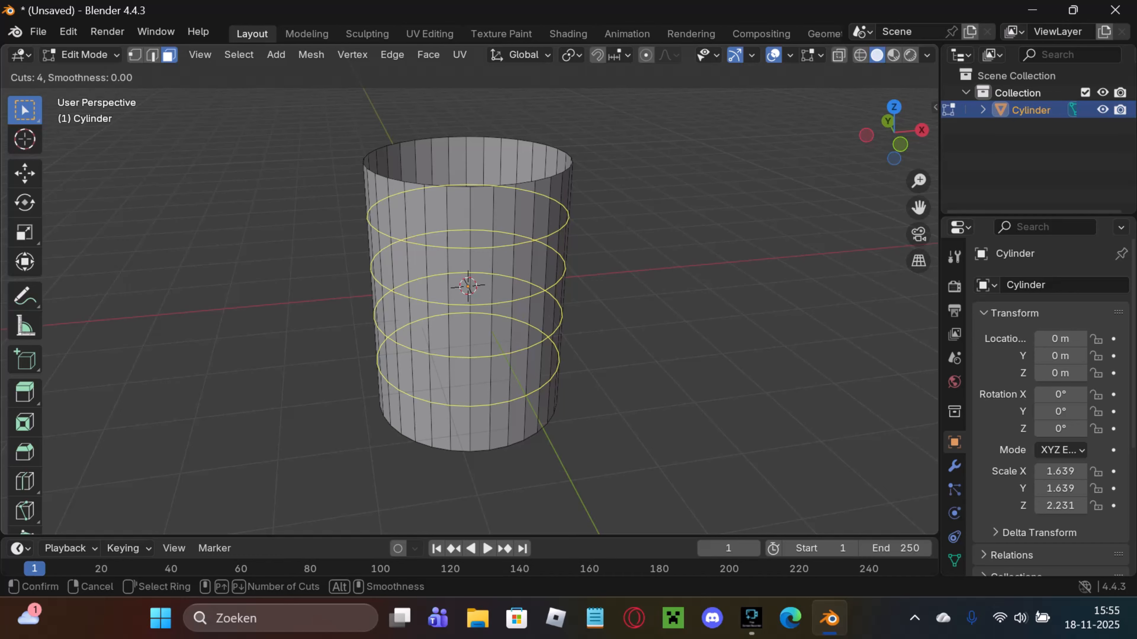
{"action": "left_click", "coordinate": [545, 254]}
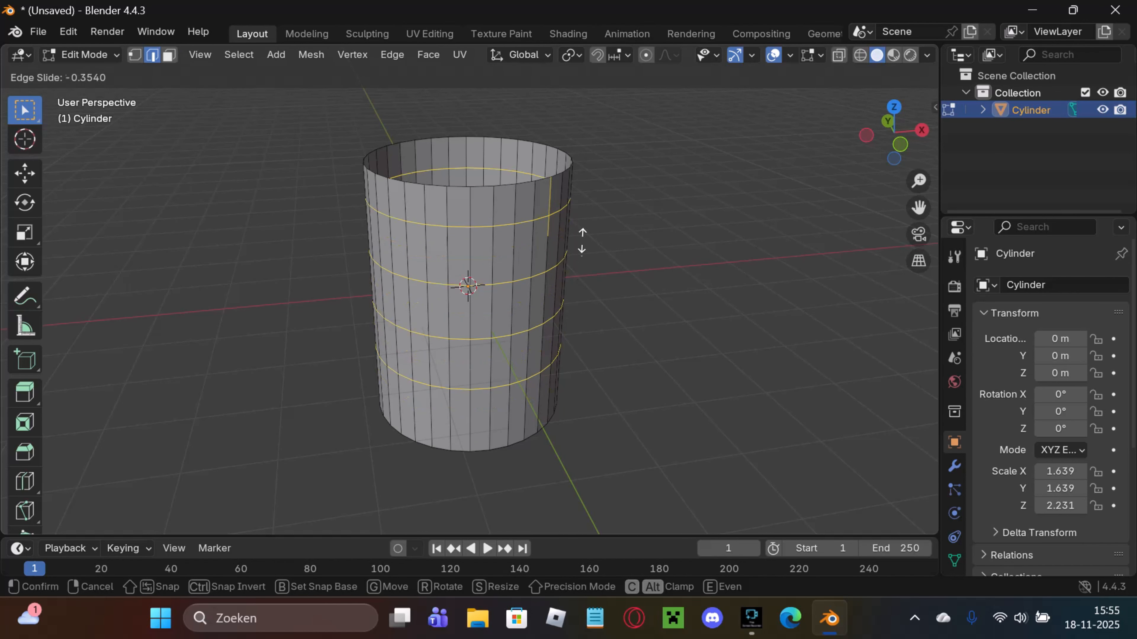
{"action": "left_click", "coordinate": [607, 262]}
{"action": "middle_click_drag", "start_coordinate": [607, 262], "coordinate": [535, 243]}
{"action": "left_click", "coordinate": [627, 251]}
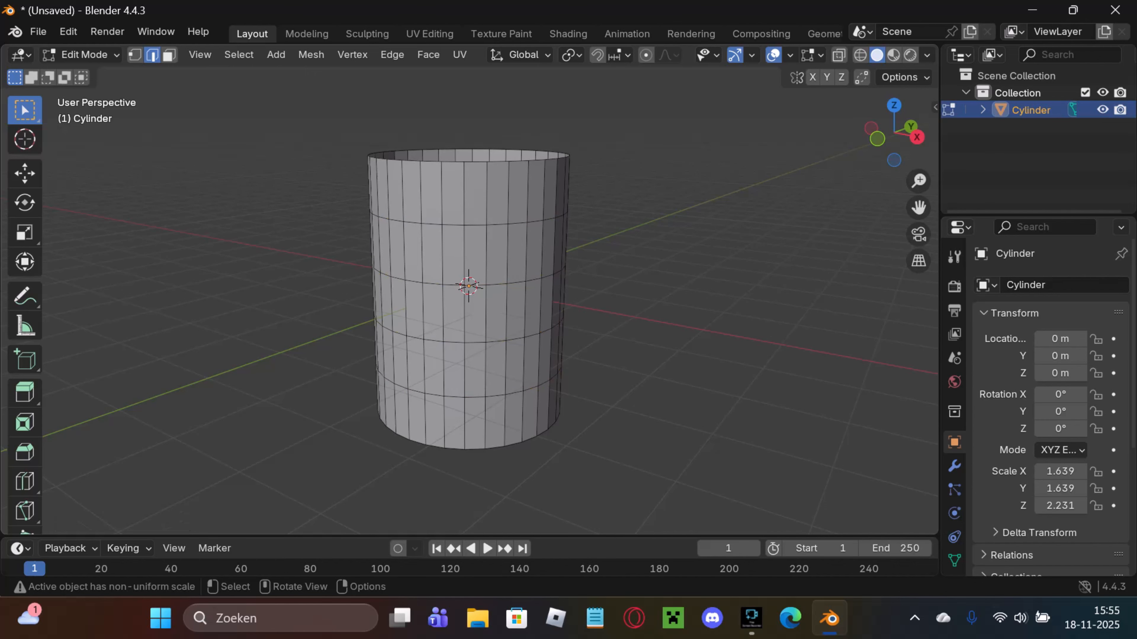
Step: Switch to face selection mode, select a single face on the cylinder's wall, and clear the selection
{"action": "mouse_move", "coordinate": [627, 251]}
{"action": "middle_mouse_down"}
{"action": "mouse_move", "coordinate": [627, 235]}
{"action": "mouse_move", "coordinate": [616, 239]}
{"action": "middle_mouse_up"}
{"action": "left_click", "coordinate": [491, 249]}
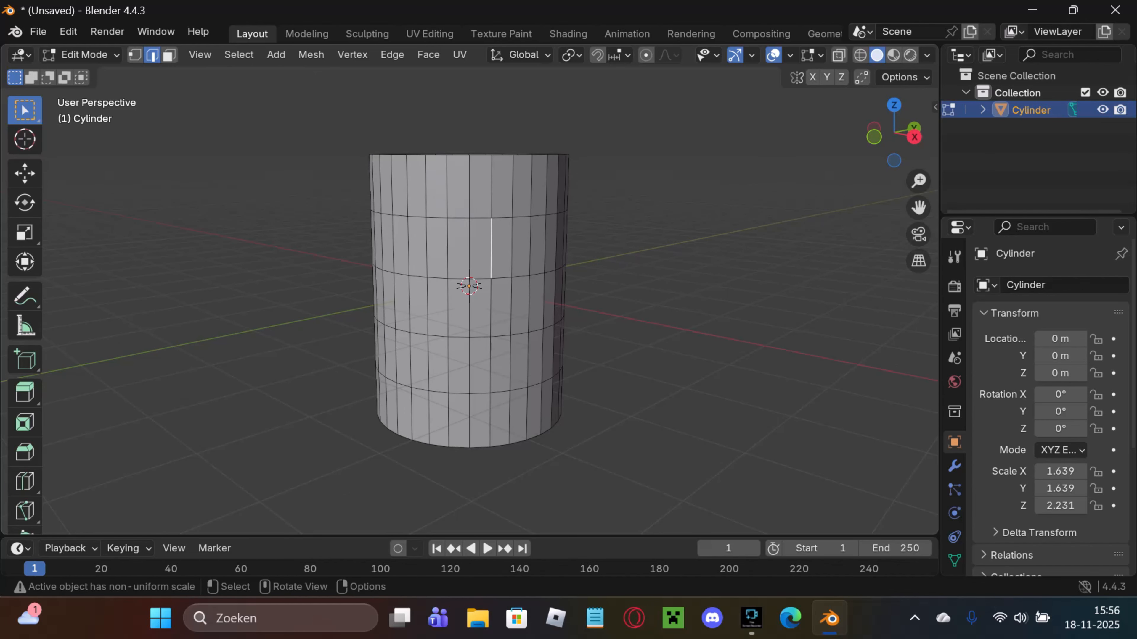
{"action": "left_click", "coordinate": [168, 55]}
{"action": "left_click", "coordinate": [480, 249]}
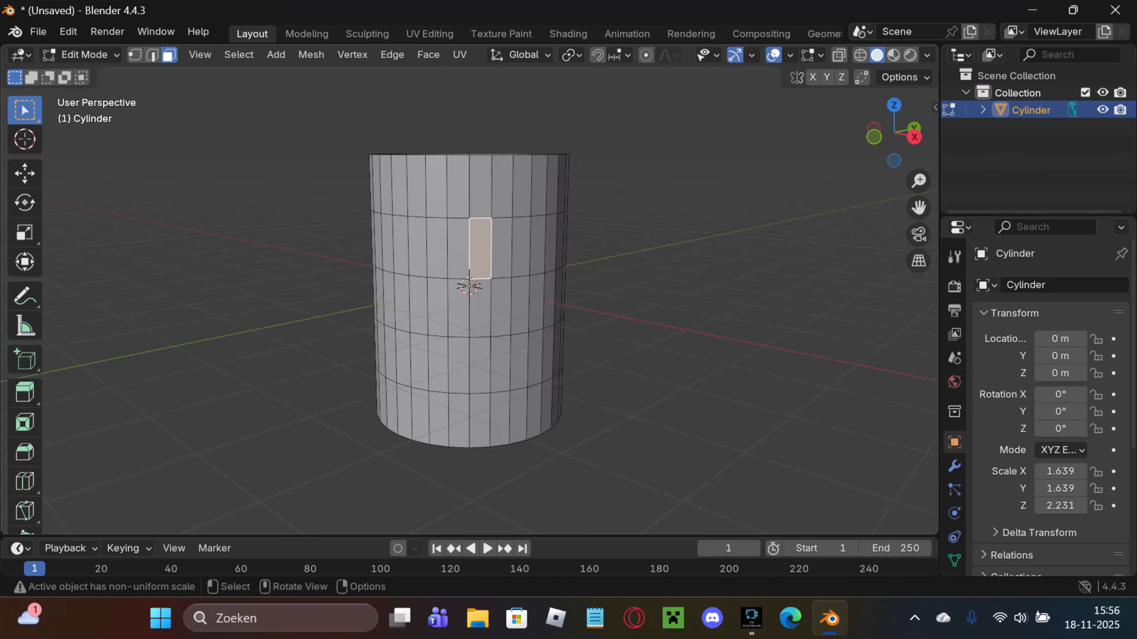
{"action": "left_click", "coordinate": [914, 137]}
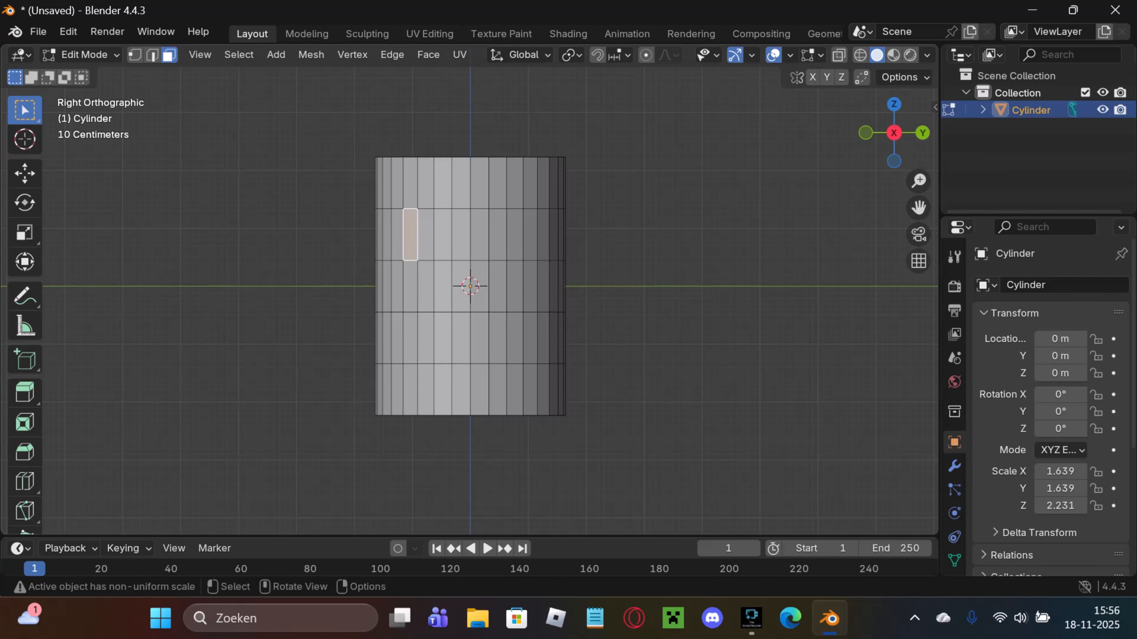
{"action": "left_click", "coordinate": [734, 215]}
{"action": "left_click_drag", "start_coordinate": [895, 134], "coordinate": [917, 157]}
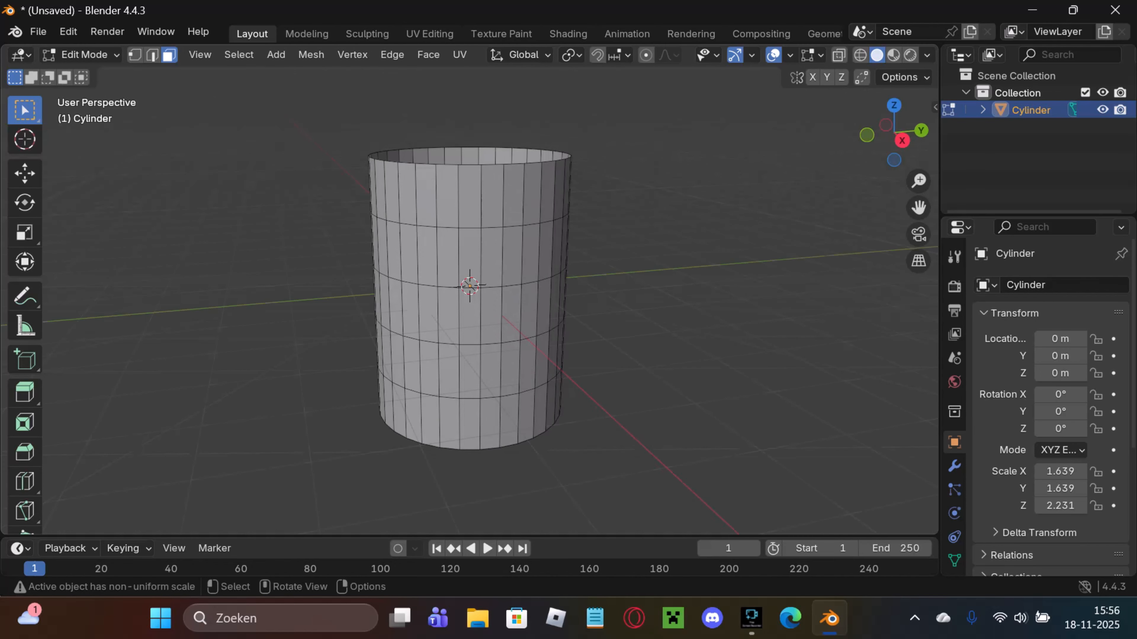
{"action": "left_click", "coordinate": [866, 134]}
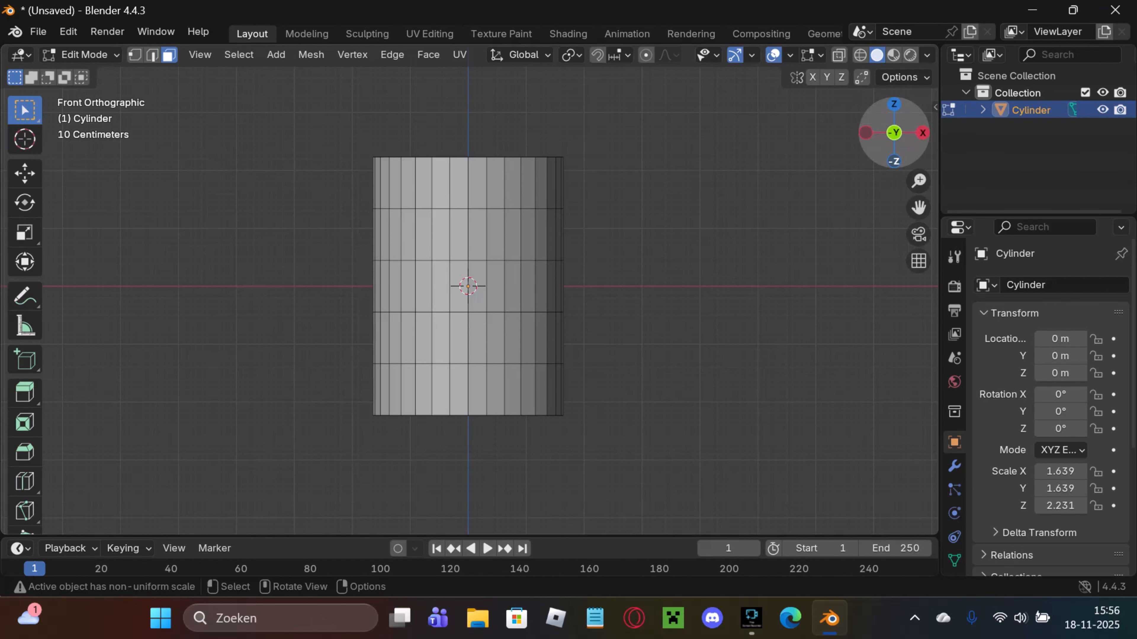
{"action": "left_click", "coordinate": [922, 133]}
{"action": "middle_click_drag", "start_coordinate": [733, 215], "coordinate": [742, 231]}
{"action": "left_click", "coordinate": [896, 138]}
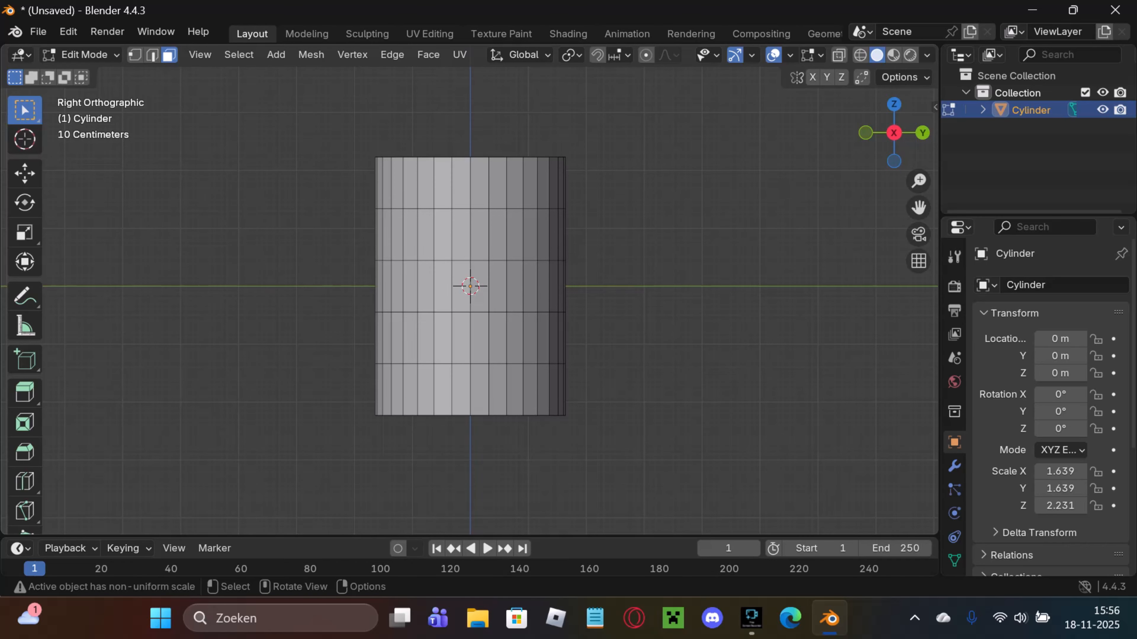
{"action": "left_click", "coordinate": [461, 235], "text": "shift"}
{"action": "left_click", "coordinate": [498, 235], "text": "shift"}
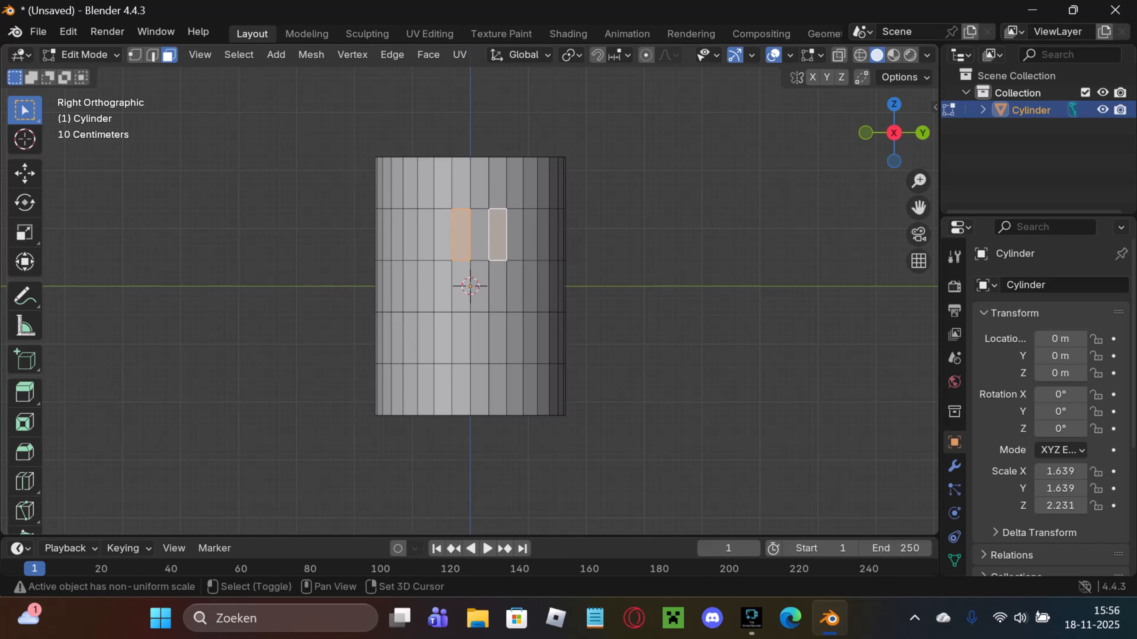
{"action": "left_click", "coordinate": [497, 235], "text": "shift"}
{"action": "left_click", "coordinate": [599, 237]}
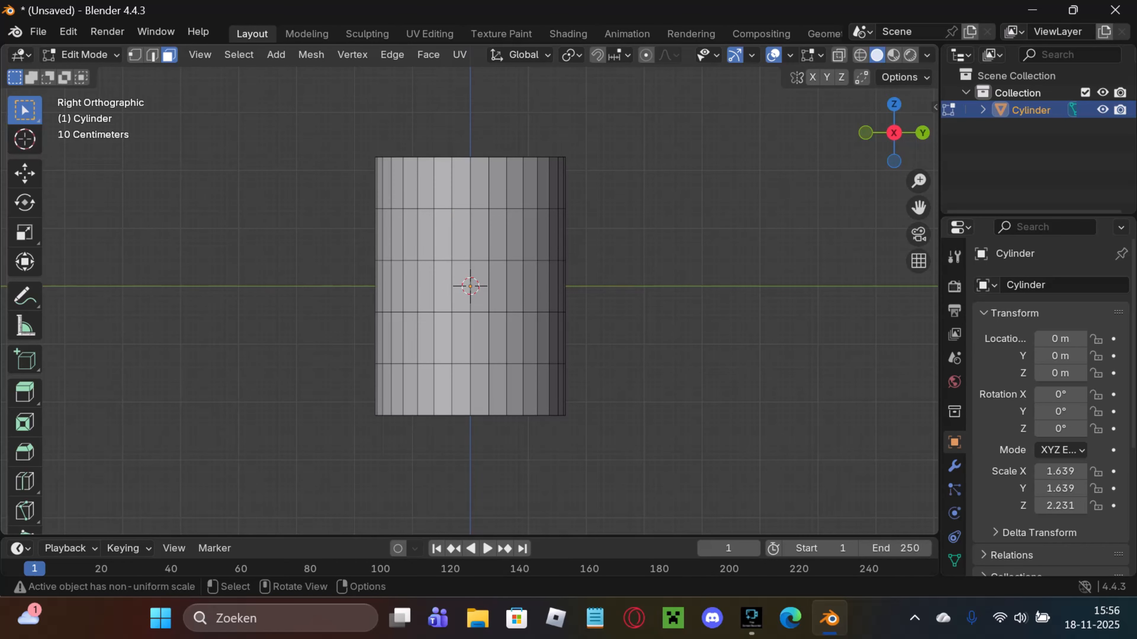
Step: Select the two adjacent faces nearest the cylinder's +X side in the second row from the rim
{"action": "left_click", "coordinate": [462, 235]}
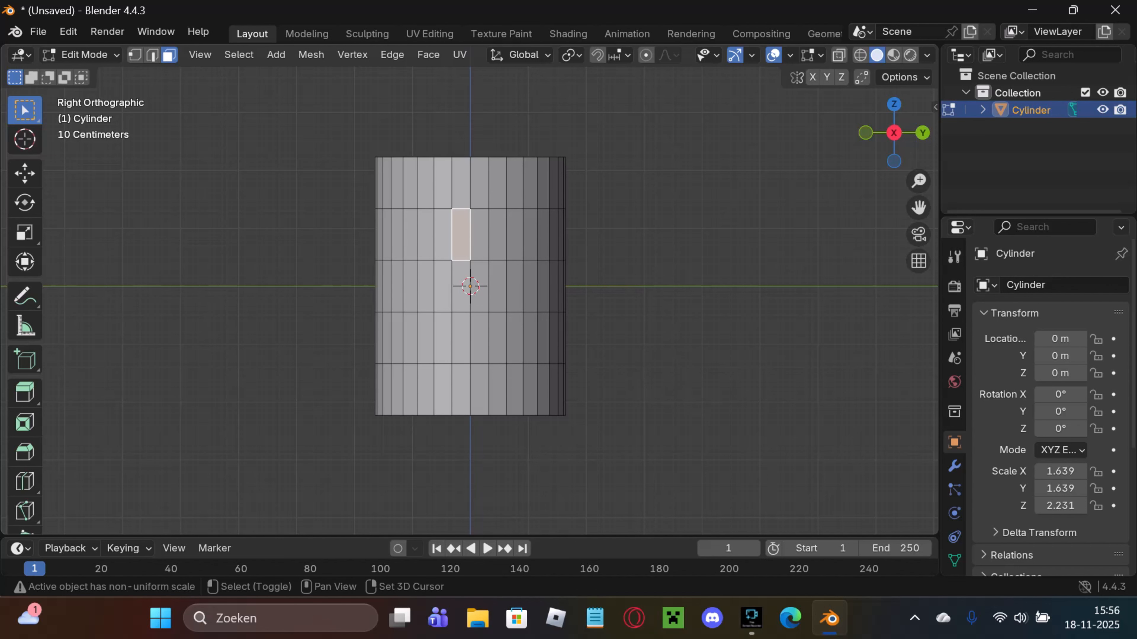
{"action": "left_click", "coordinate": [480, 235], "text": "shift"}
{"action": "middle_click_drag", "start_coordinate": [480, 235], "coordinate": [584, 249]}
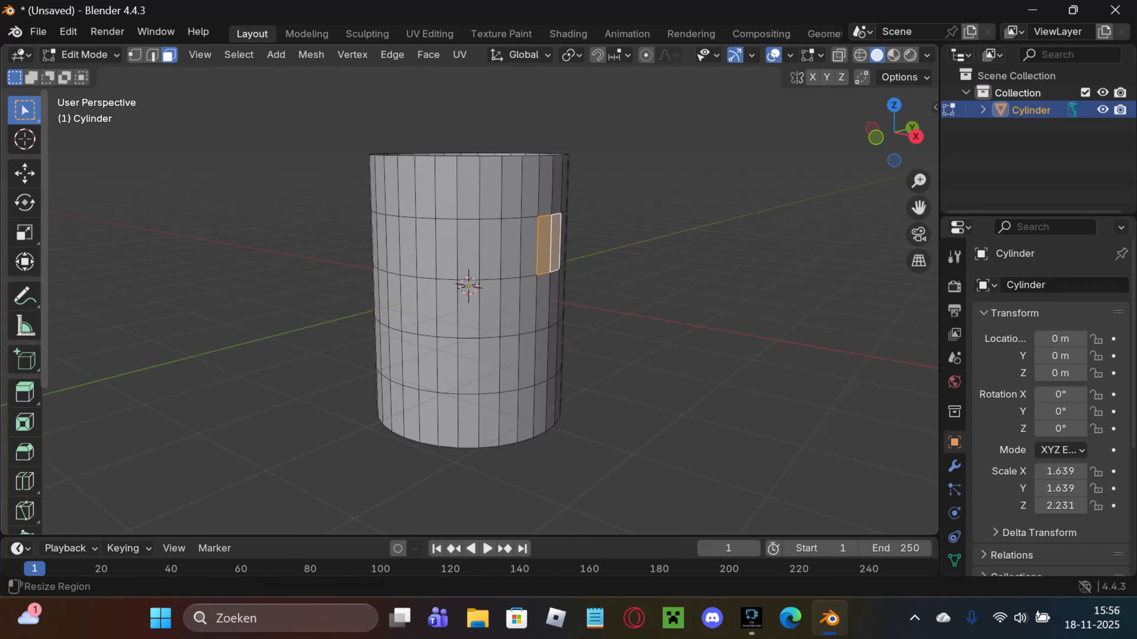
Step: Activate the Spin tool and set its rotation axis to Y
{"action": "scroll", "coordinate": [25, 349], "scroll_direction": "down", "scroll_amount": 5}
{"action": "left_click", "coordinate": [25, 365]}
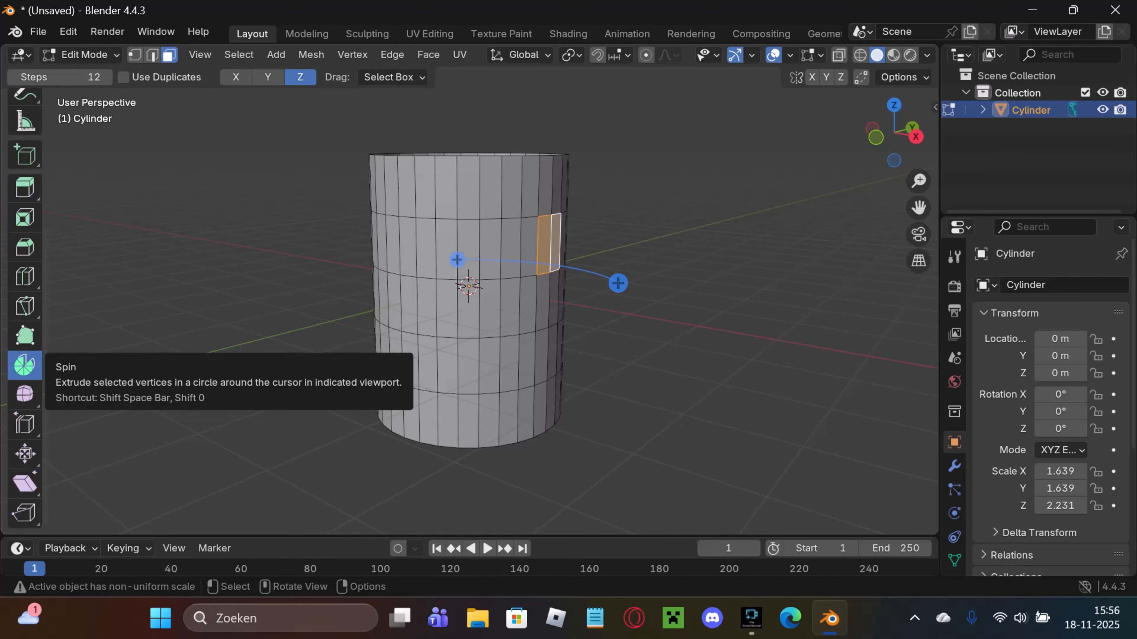
{"action": "left_click", "coordinate": [267, 77]}
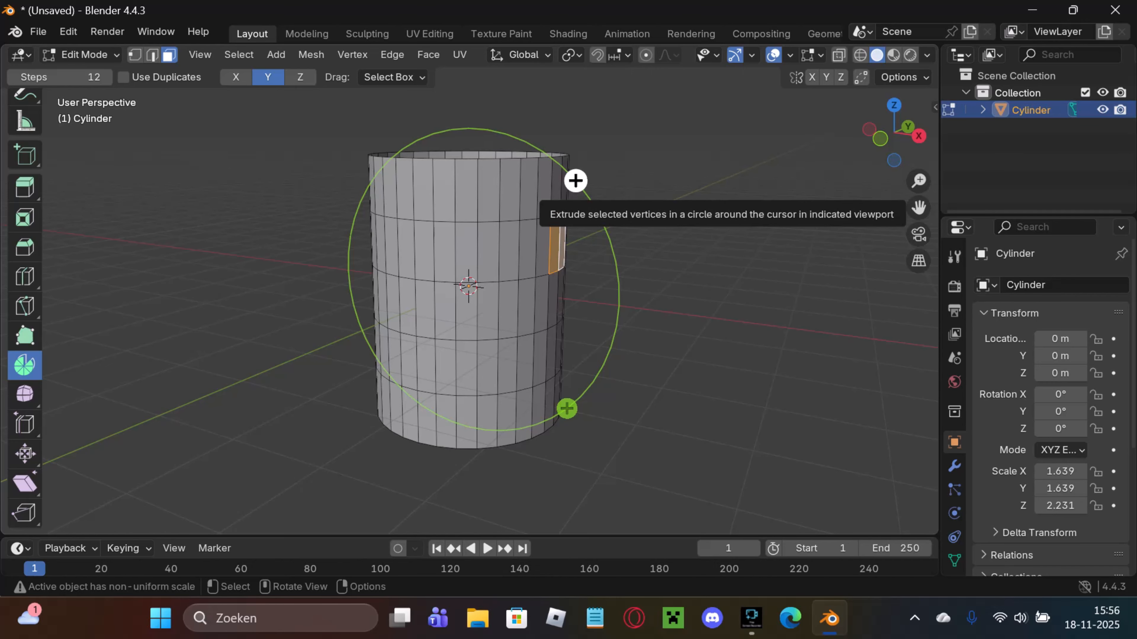
Step: Try spinning the two selected faces around the 3D cursor at the cylinder's centre, and undo the attempts
{"action": "left_click_drag", "start_coordinate": [918, 135], "coordinate": [935, 132]}
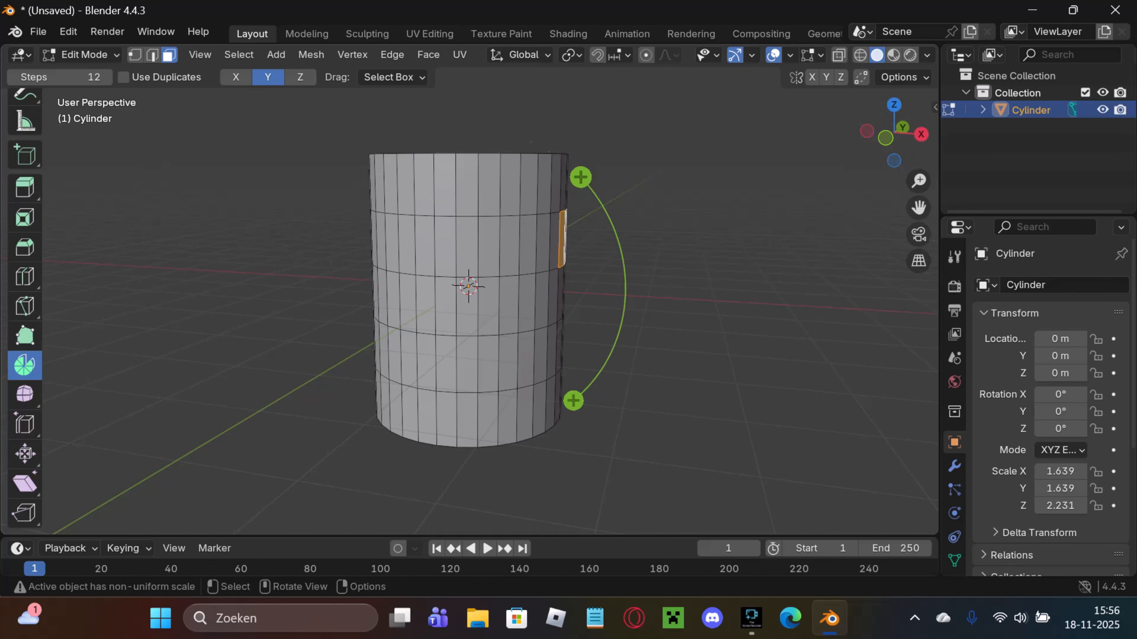
{"action": "left_click_drag", "start_coordinate": [581, 177], "coordinate": [590, 231]}
{"action": "key", "text": "ctrl+z"}
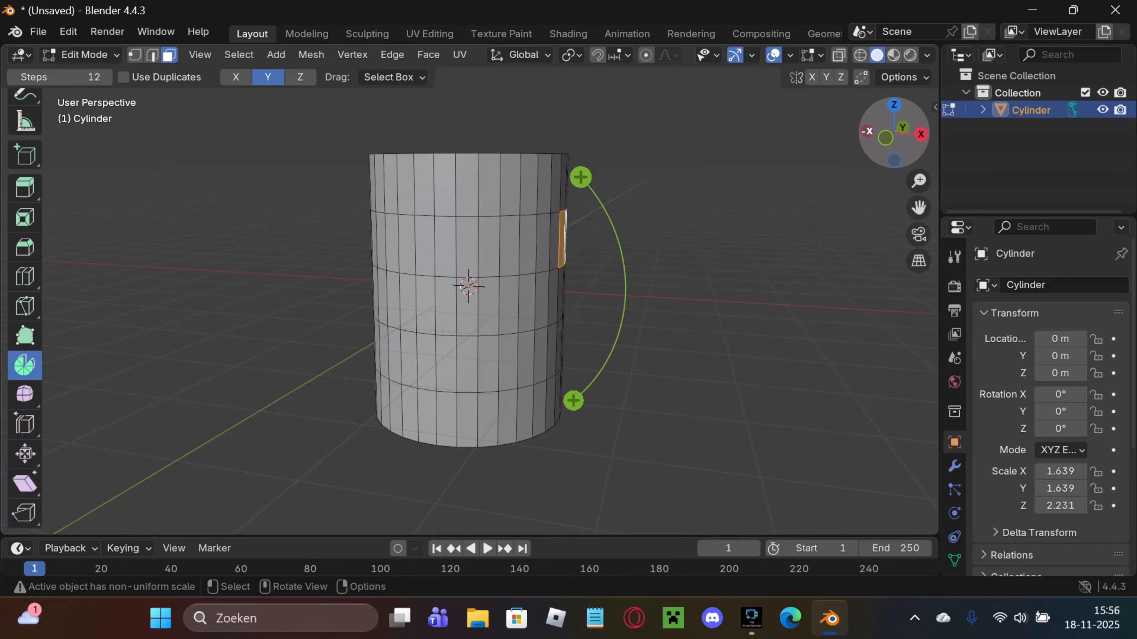
{"action": "left_click", "coordinate": [885, 138]}
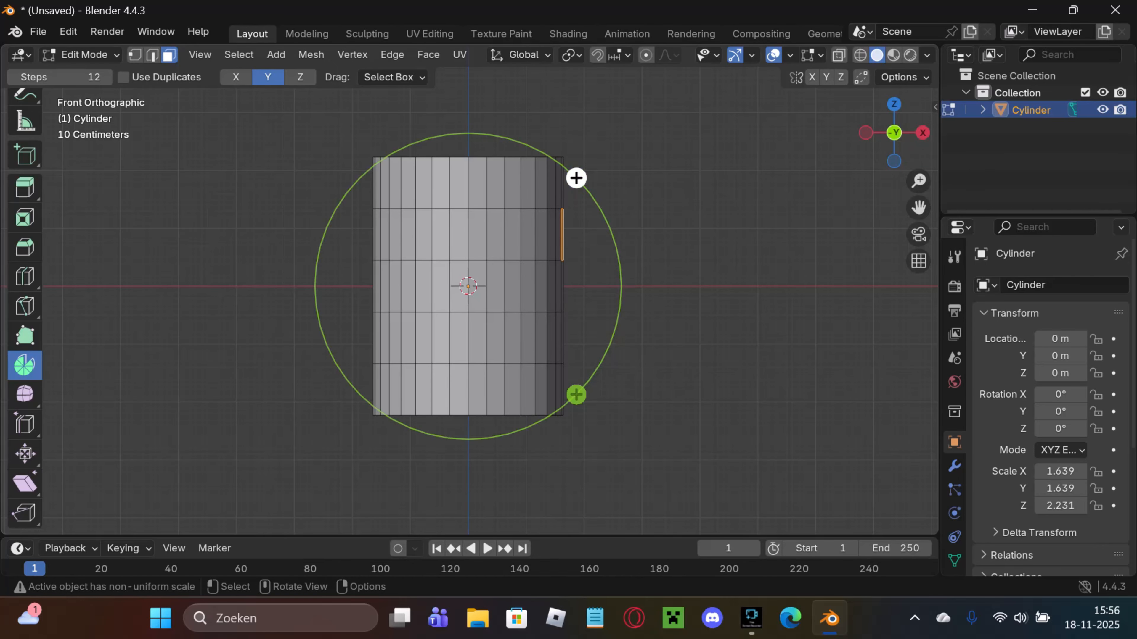
{"action": "left_click_drag", "start_coordinate": [576, 178], "coordinate": [564, 394]}
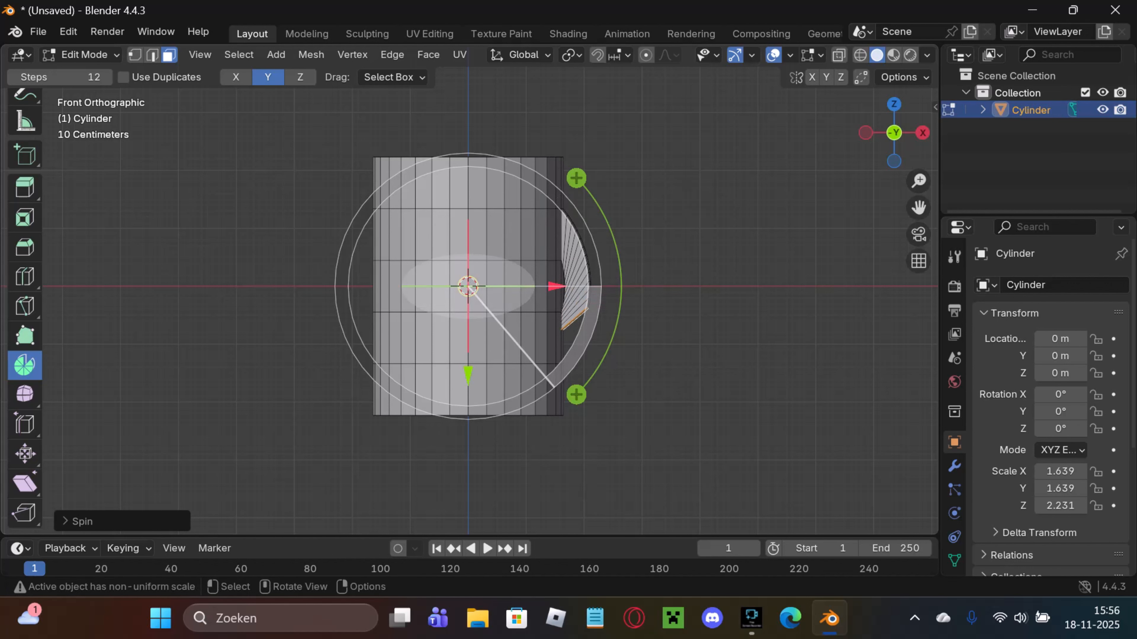
{"action": "key", "text": "ctrl+z"}
Step: Place the 3D cursor on the cylinder's +X outer edge in front view, just below mid-height under the selected faces
{"action": "scroll", "coordinate": [25, 313], "scroll_direction": "up", "scroll_amount": 5}
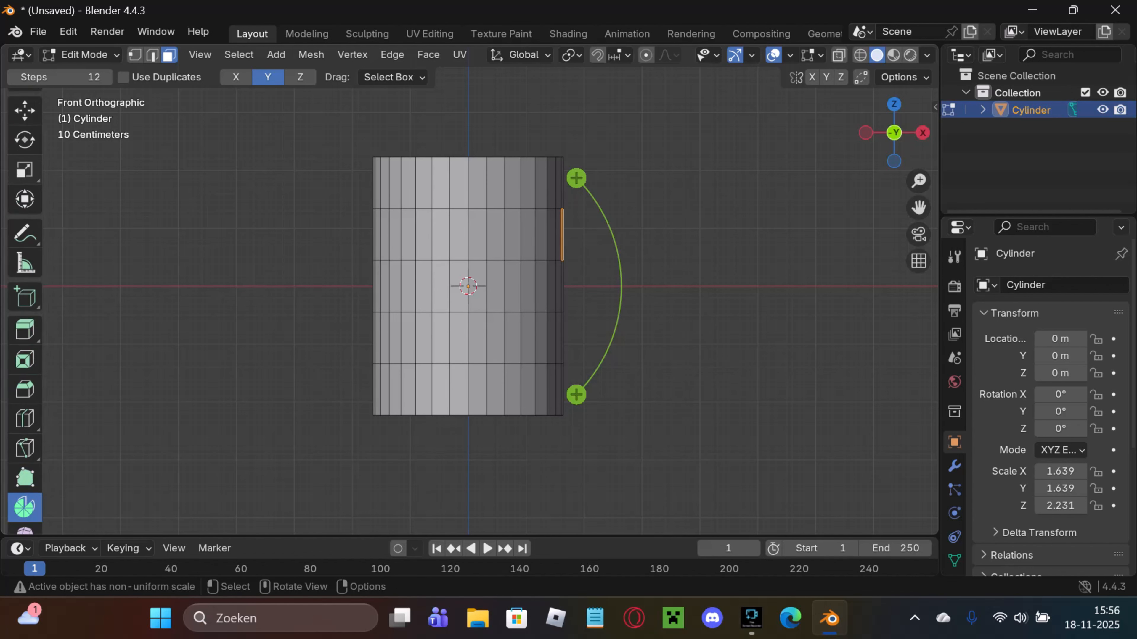
{"action": "left_click", "coordinate": [25, 139]}
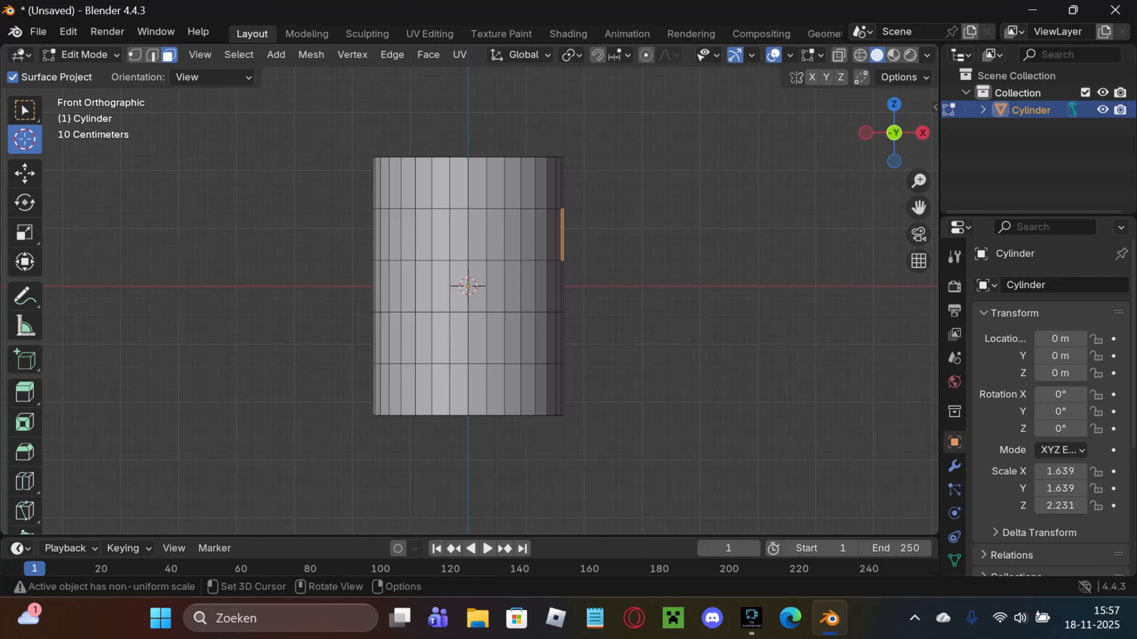
{"action": "scroll", "coordinate": [469, 289], "scroll_direction": "up", "scroll_amount": 4}
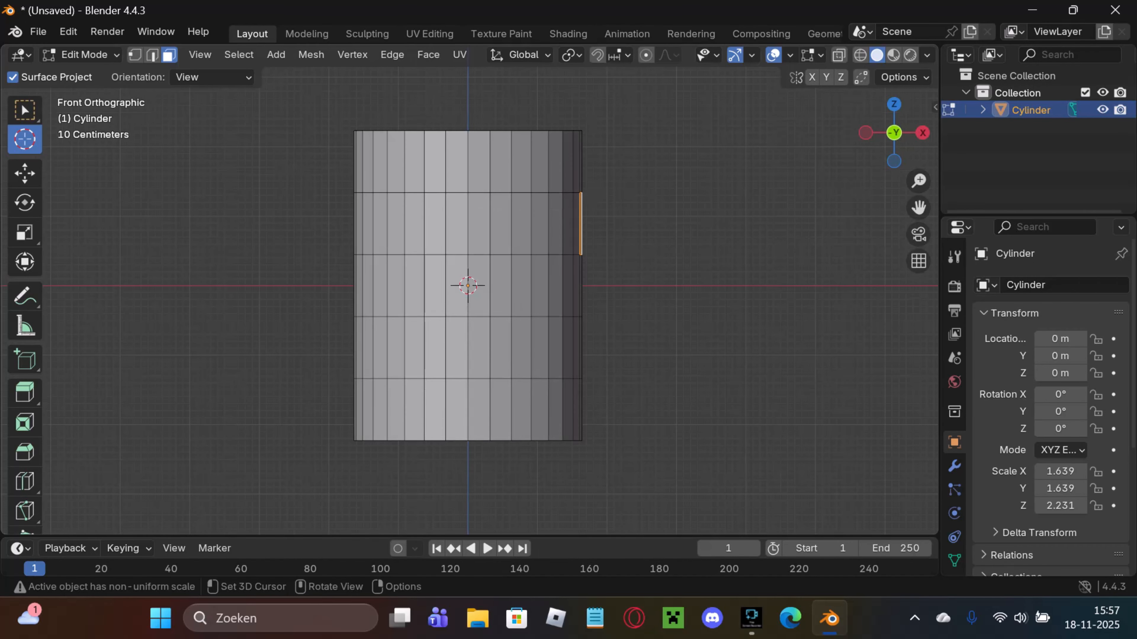
{"action": "middle_click_drag", "start_coordinate": [469, 289], "coordinate": [359, 297], "text": "shift"}
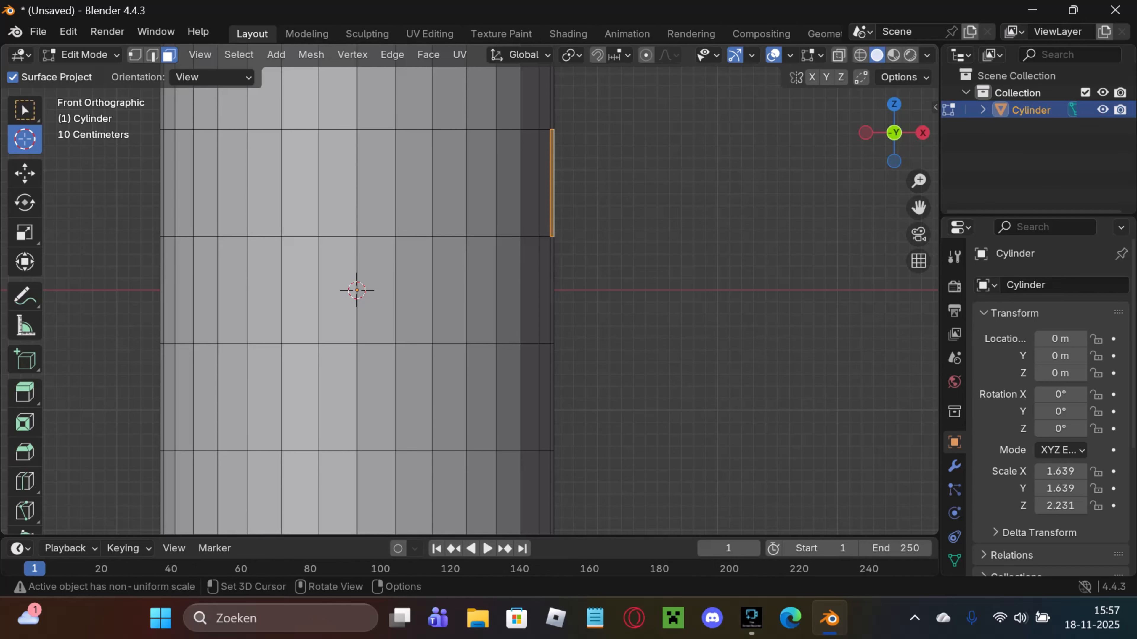
{"action": "left_click", "coordinate": [553, 312]}
{"action": "scroll", "coordinate": [553, 312], "scroll_direction": "down", "scroll_amount": 2}
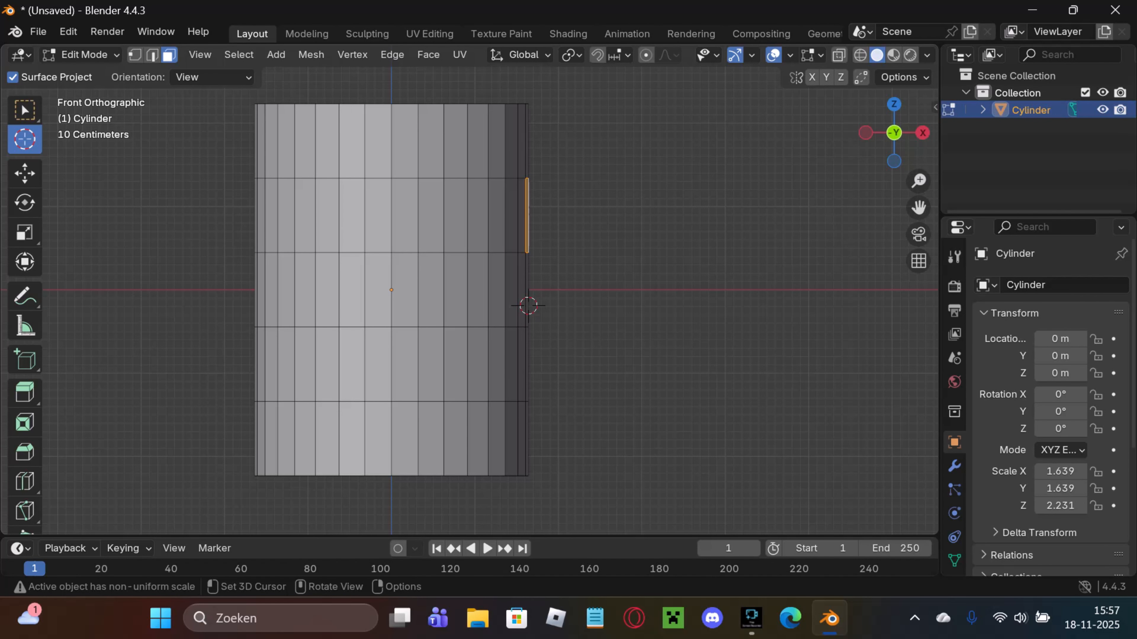
Step: Spin the two selected faces around the Y axis at the 3D cursor through about a half circle to form a handle
{"action": "middle_click_drag", "start_coordinate": [554, 312], "coordinate": [544, 341]}
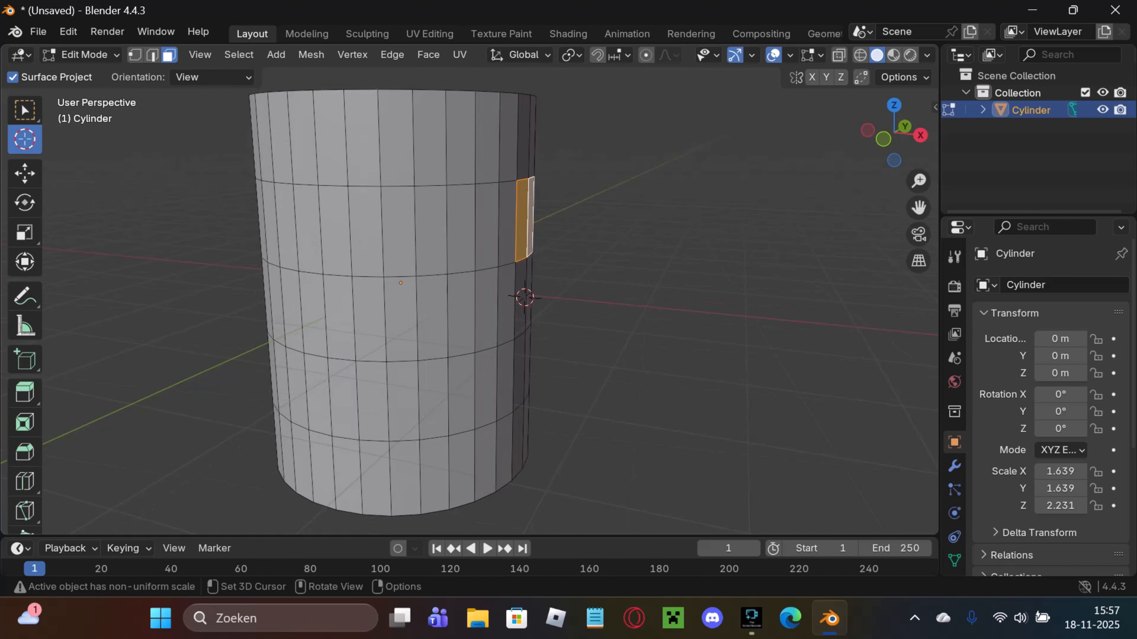
{"action": "scroll", "coordinate": [24, 403], "scroll_direction": "down", "scroll_amount": 5}
{"action": "left_click", "coordinate": [25, 365]}
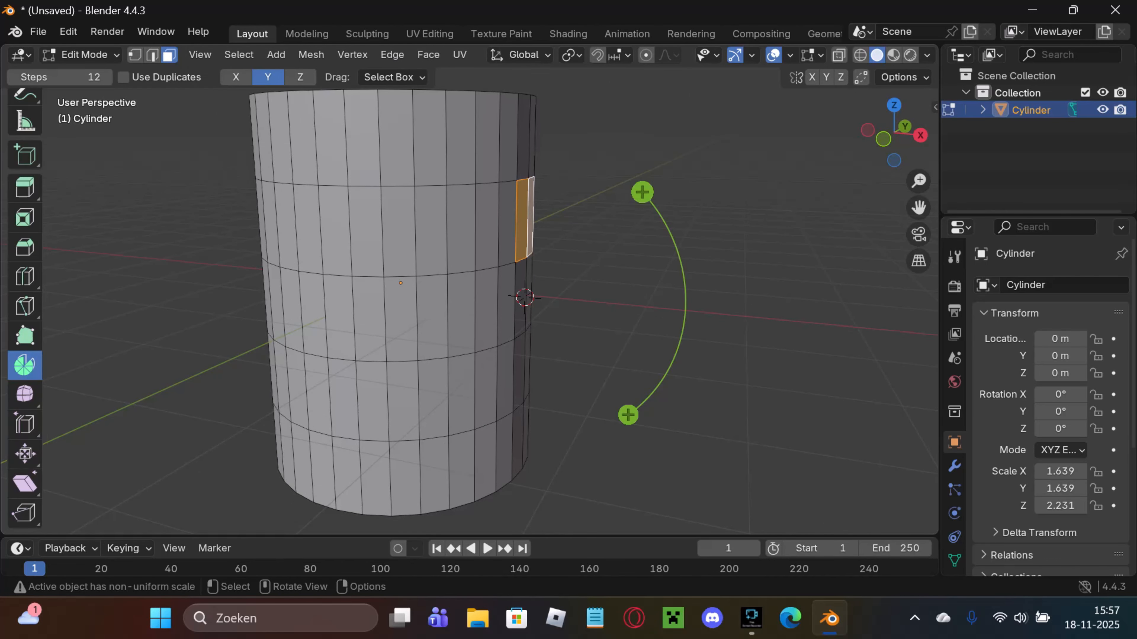
{"action": "left_click_drag", "start_coordinate": [642, 192], "coordinate": [548, 421]}
{"action": "left_click_drag", "start_coordinate": [477, 403], "coordinate": [444, 377]}
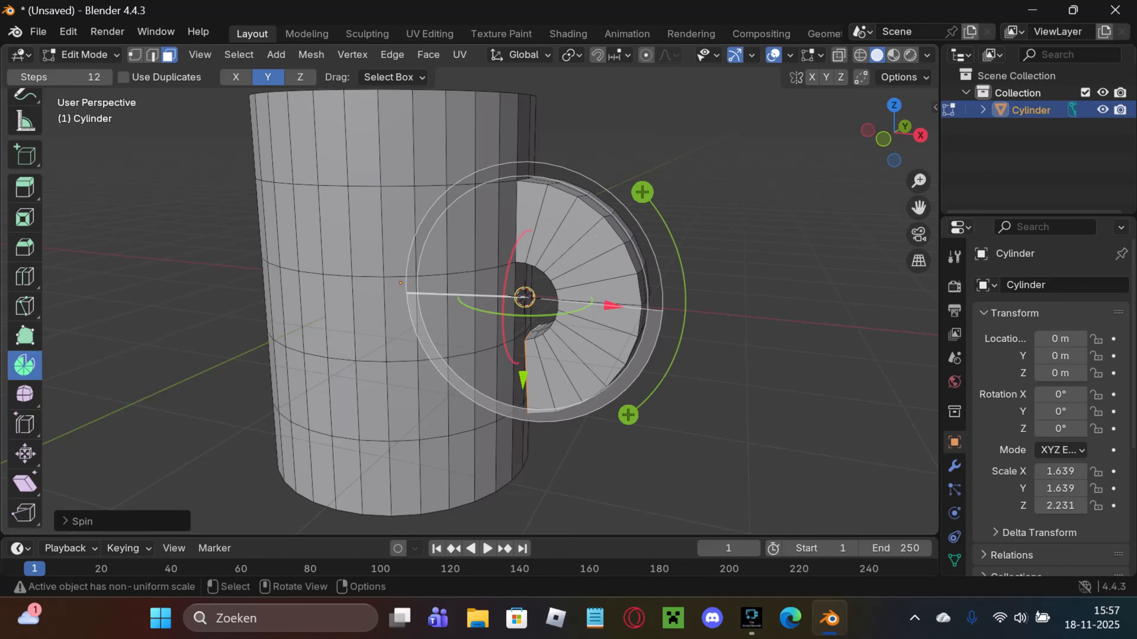
Step: Clear the selection, inspect where the handle's lower end meets the wall, and return to the box selection tool
{"action": "middle_click_drag", "start_coordinate": [444, 377], "coordinate": [423, 308]}
{"action": "scroll", "coordinate": [486, 331], "scroll_direction": "up", "scroll_amount": 4}
{"action": "left_click", "coordinate": [873, 465]}
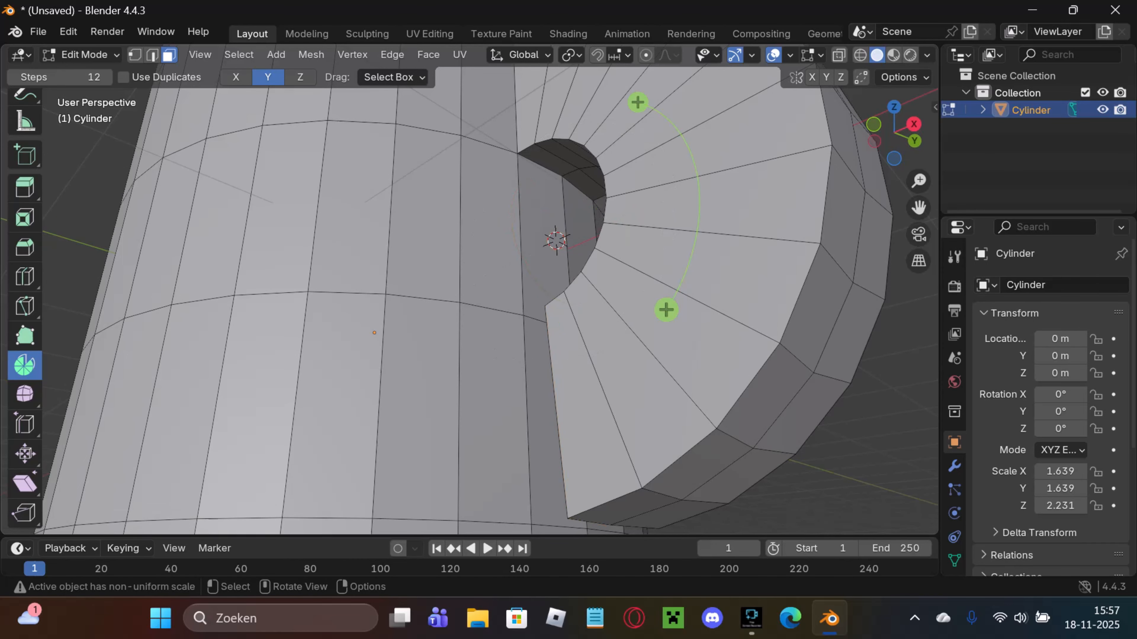
{"action": "middle_click_drag", "start_coordinate": [873, 466], "coordinate": [875, 492]}
{"action": "scroll", "coordinate": [25, 313], "scroll_direction": "up", "scroll_amount": 5}
{"action": "scroll", "coordinate": [25, 224], "scroll_direction": "up", "scroll_amount": 2}
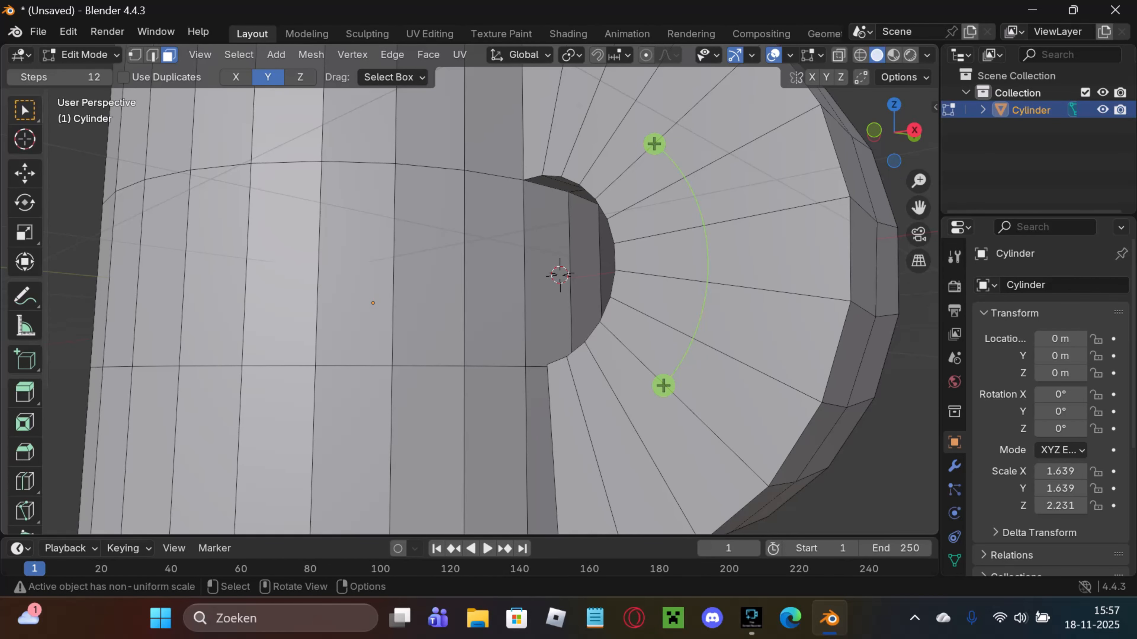
{"action": "left_click", "coordinate": [24, 110]}
{"action": "middle_click_drag", "start_coordinate": [448, 331], "coordinate": [490, 307]}
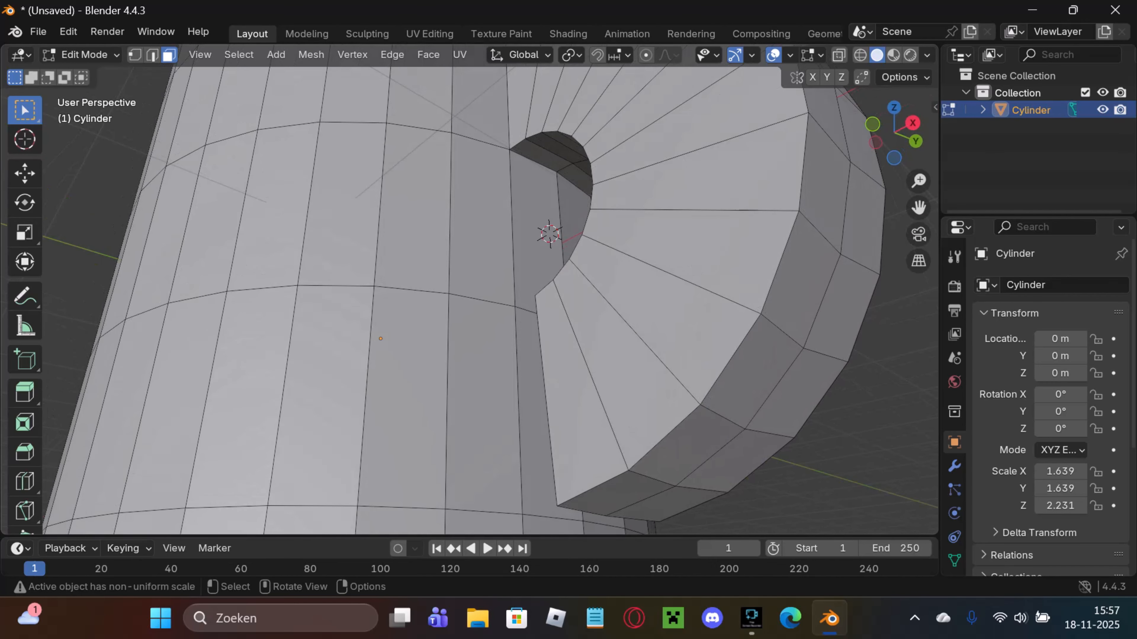
Step: Try joining the wall faces behind the handle's lower end to the handle with Bridge Faces, and undo the bridge
{"action": "left_click", "coordinate": [535, 407]}
{"action": "middle_click_drag", "start_coordinate": [535, 407], "coordinate": [461, 354]}
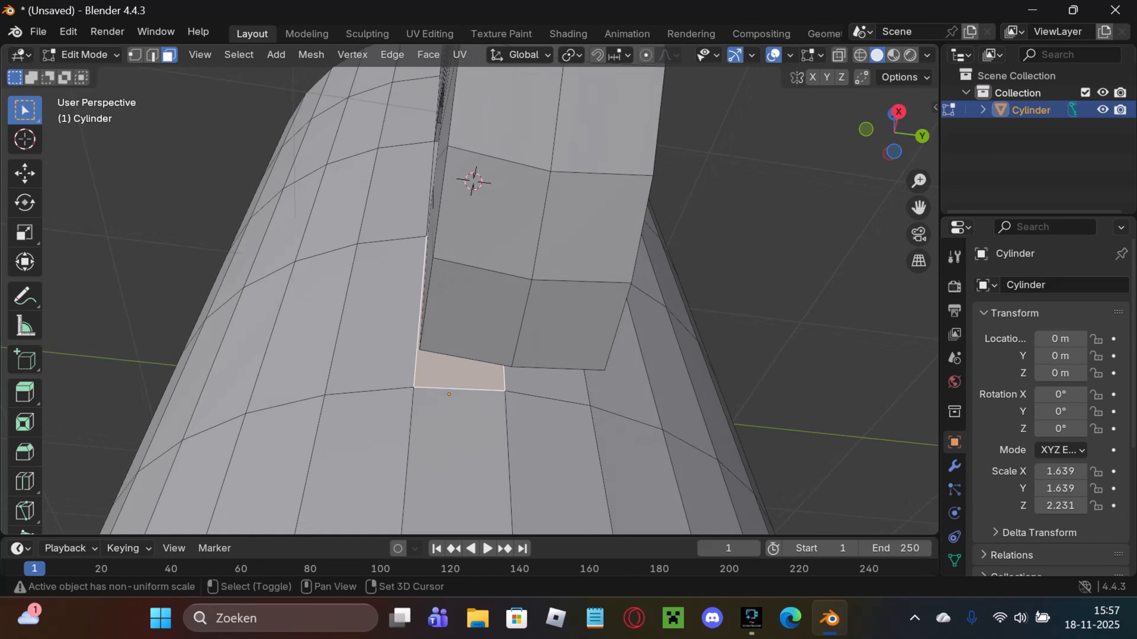
{"action": "left_click", "coordinate": [547, 386], "text": "shift"}
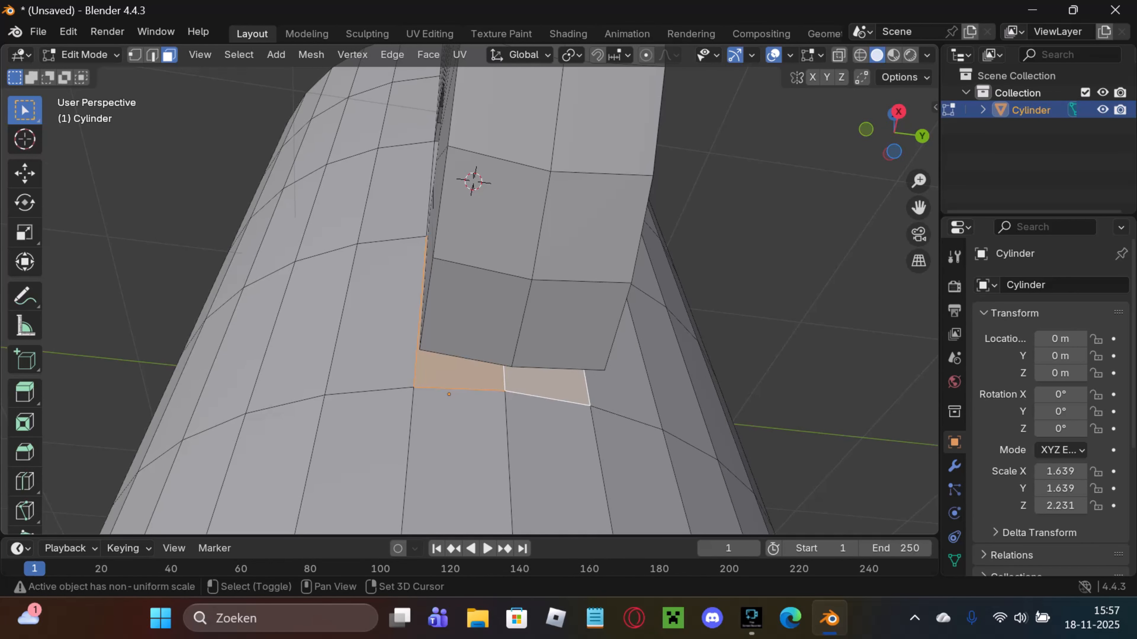
{"action": "middle_click_drag", "start_coordinate": [547, 386], "coordinate": [544, 468]}
{"action": "left_click", "coordinate": [308, 431], "text": "shift"}
{"action": "left_click", "coordinate": [631, 450], "text": "shift"}
{"action": "scroll", "coordinate": [470, 299], "scroll_direction": "down", "scroll_amount": 2}
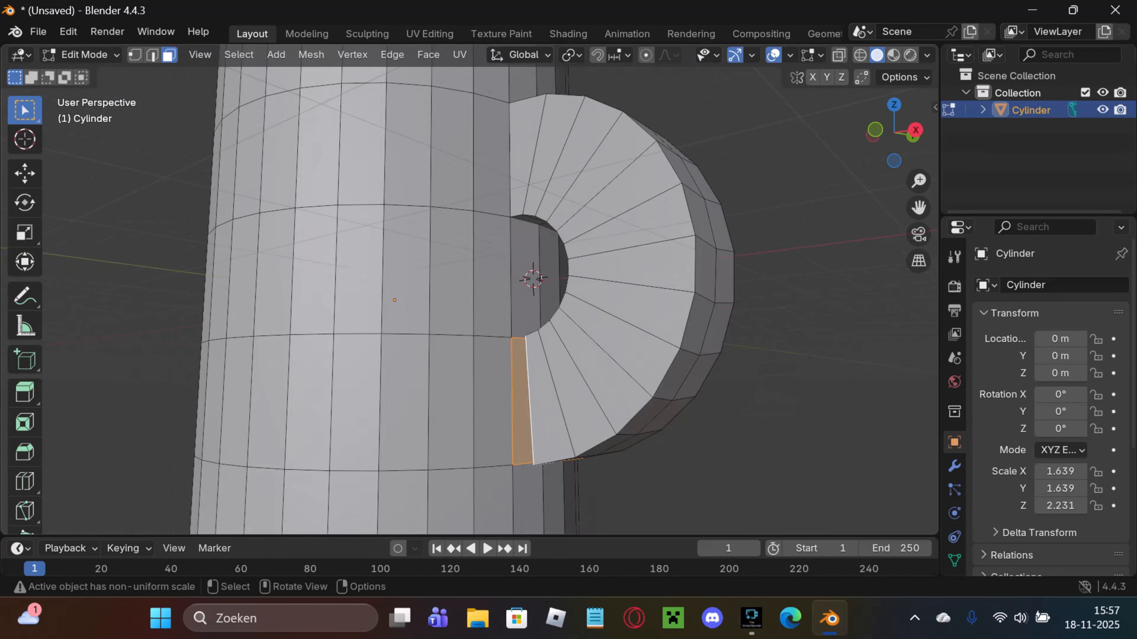
{"action": "right_click", "coordinate": [501, 366]}
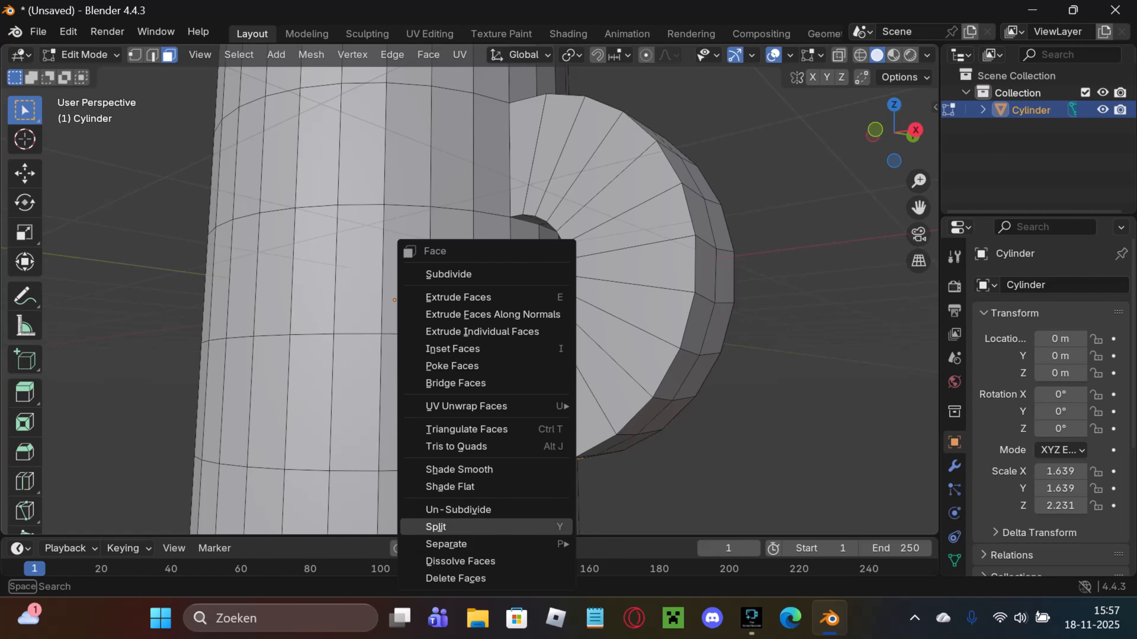
{"action": "left_click", "coordinate": [494, 383]}
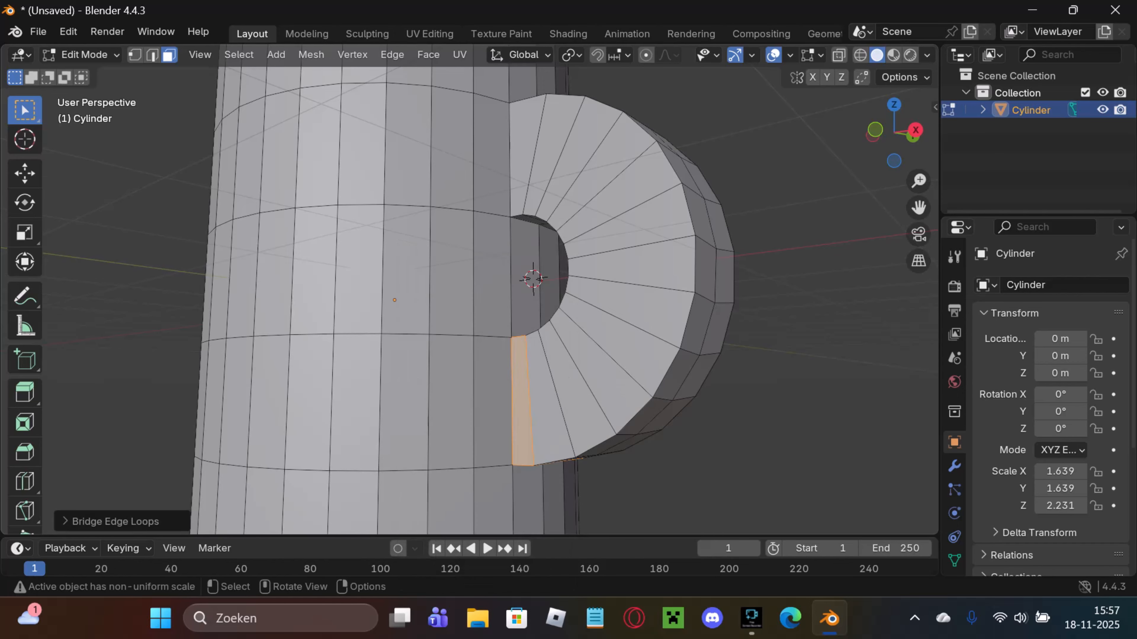
{"action": "middle_click_drag", "start_coordinate": [494, 384], "coordinate": [493, 437]}
{"action": "key", "text": "ctrl+z"}
{"action": "scroll", "coordinate": [508, 400], "scroll_direction": "down", "scroll_amount": 2}
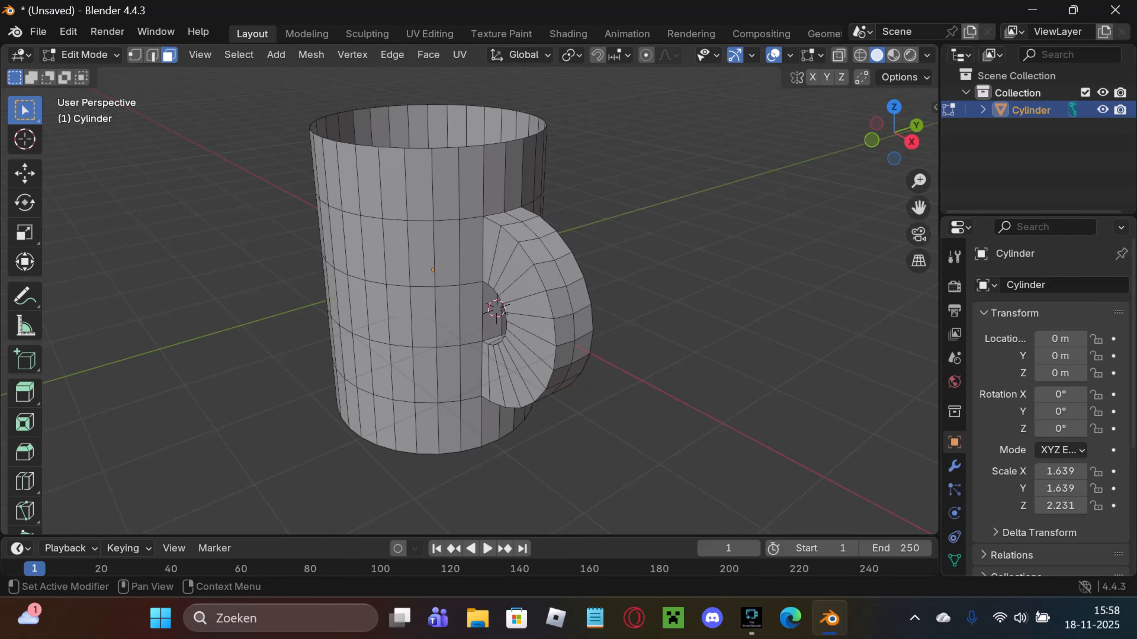
Step: Add a Solidify modifier to the mug and set its thickness to 0.17 m
{"action": "left_click", "coordinate": [954, 466]}
{"action": "left_click", "coordinate": [1029, 284]}
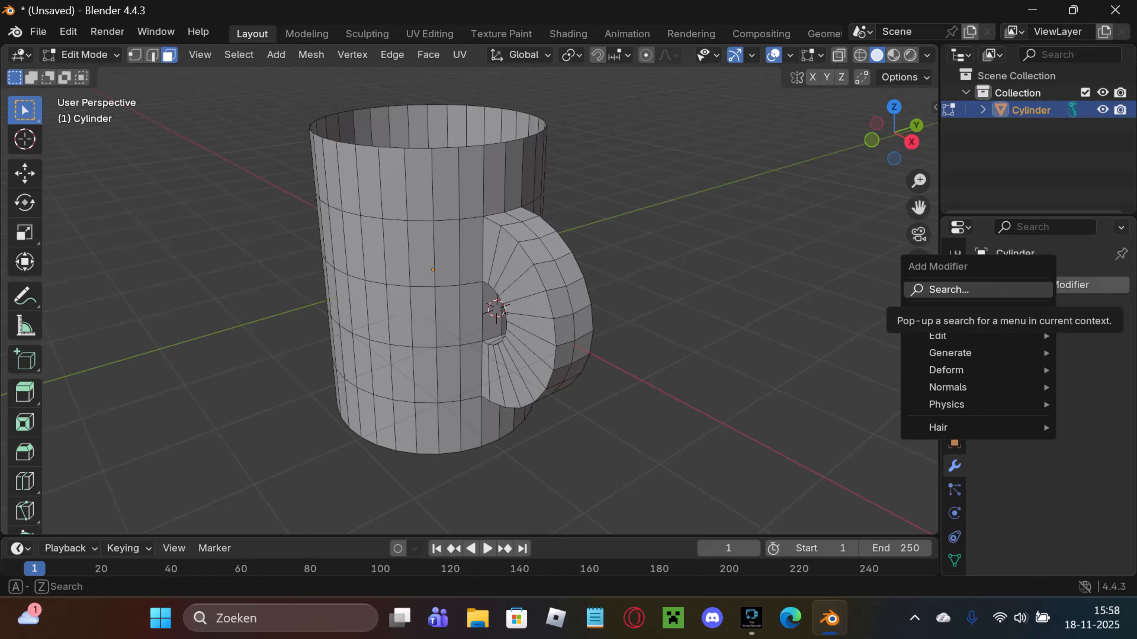
{"action": "mouse_move", "coordinate": [975, 353]}
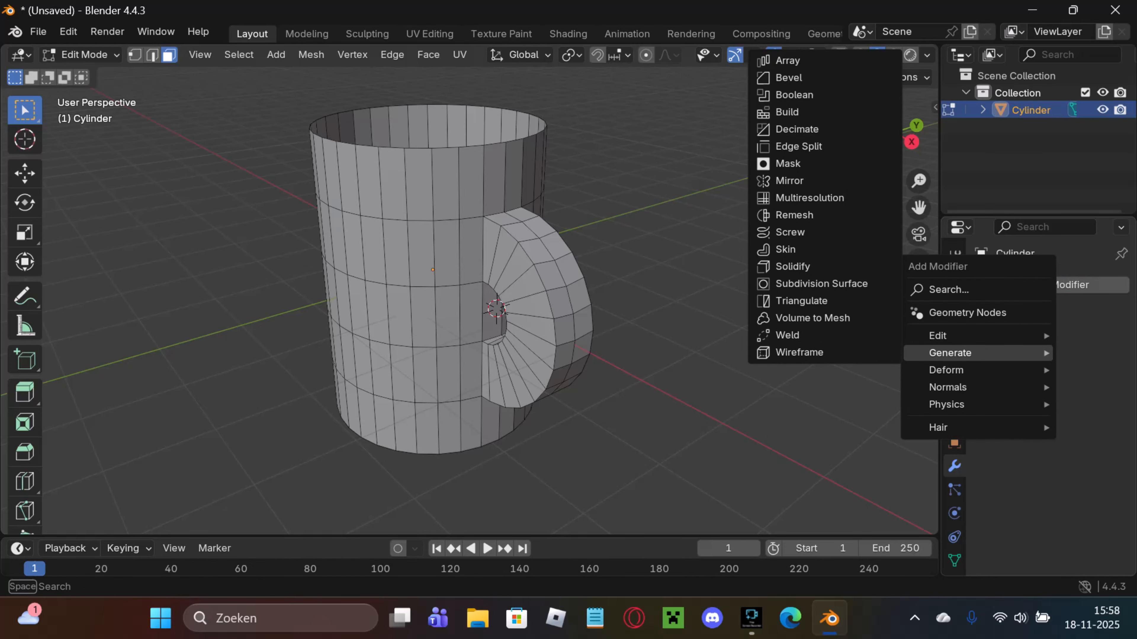
{"action": "left_click", "coordinate": [792, 267]}
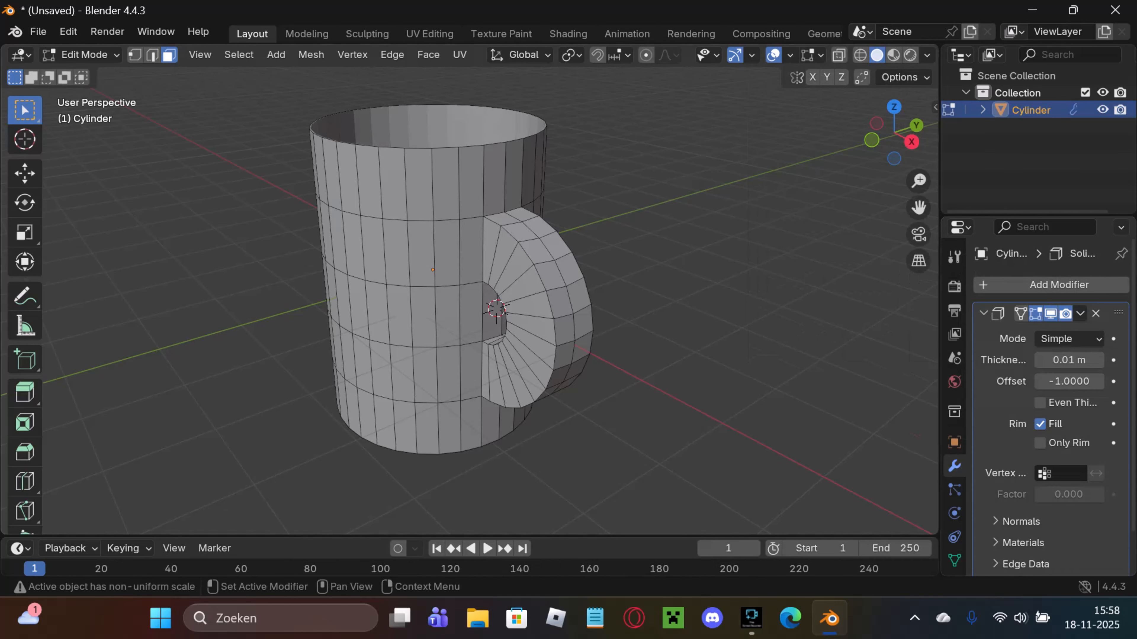
{"action": "middle_click_drag", "start_coordinate": [671, 291], "coordinate": [713, 333]}
{"action": "mouse_move", "coordinate": [1069, 360]}
{"action": "left_mouse_down"}
{"action": "mouse_move", "coordinate": [1097, 359]}
{"action": "mouse_move", "coordinate": [1079, 360]}
{"action": "left_mouse_up"}
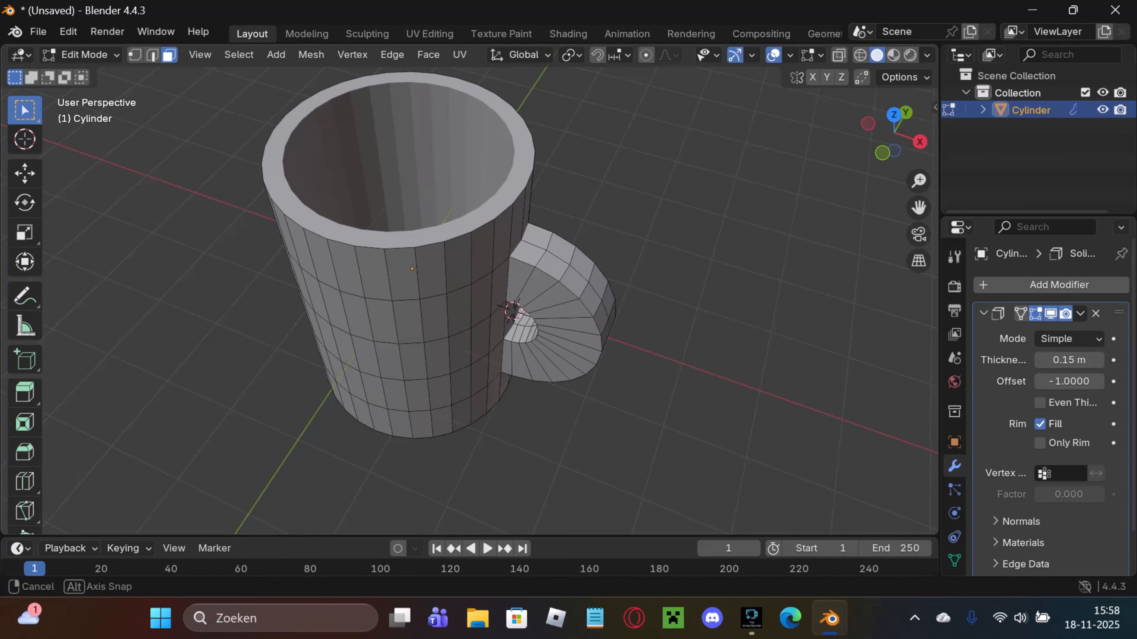
{"action": "middle_click_drag", "start_coordinate": [474, 233], "coordinate": [428, 234]}
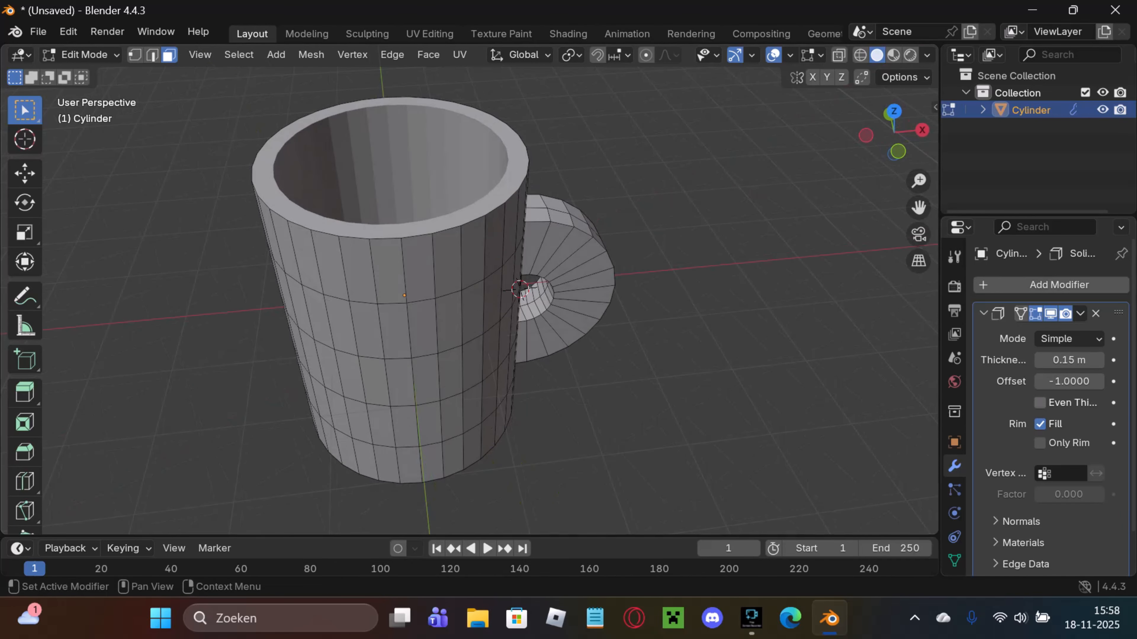
{"action": "left_click_drag", "start_coordinate": [1068, 360], "coordinate": [1074, 360]}
Step: Add a Bevel modifier after the Solidify modifier and set it to 5 segments
{"action": "left_click", "coordinate": [1029, 285]}
{"action": "mouse_move", "coordinate": [962, 285]}
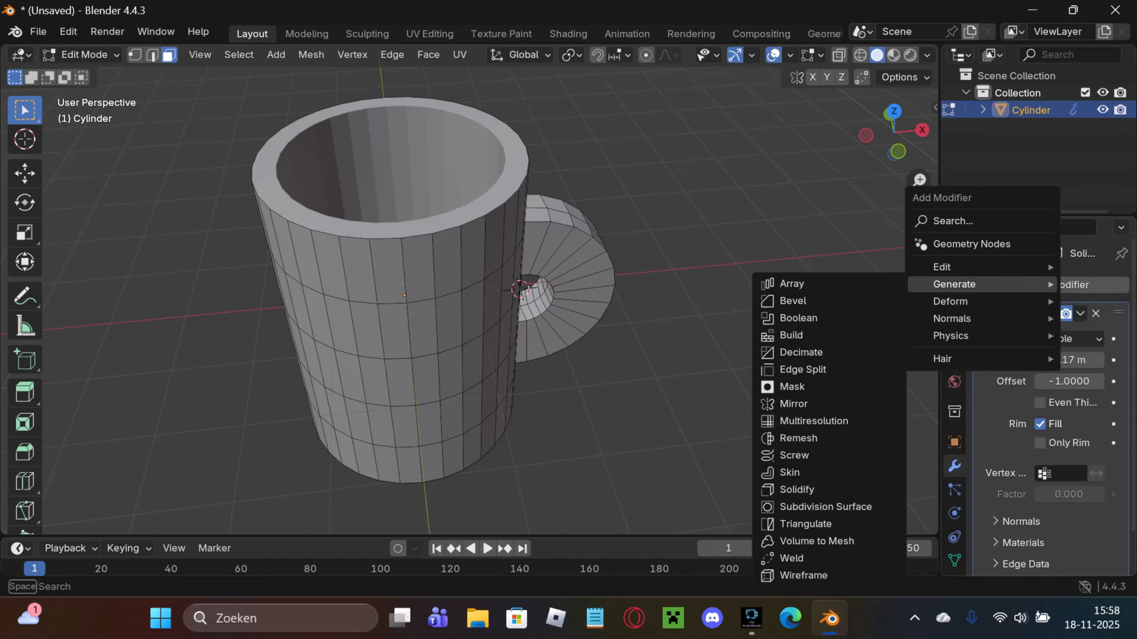
{"action": "left_click", "coordinate": [793, 301]}
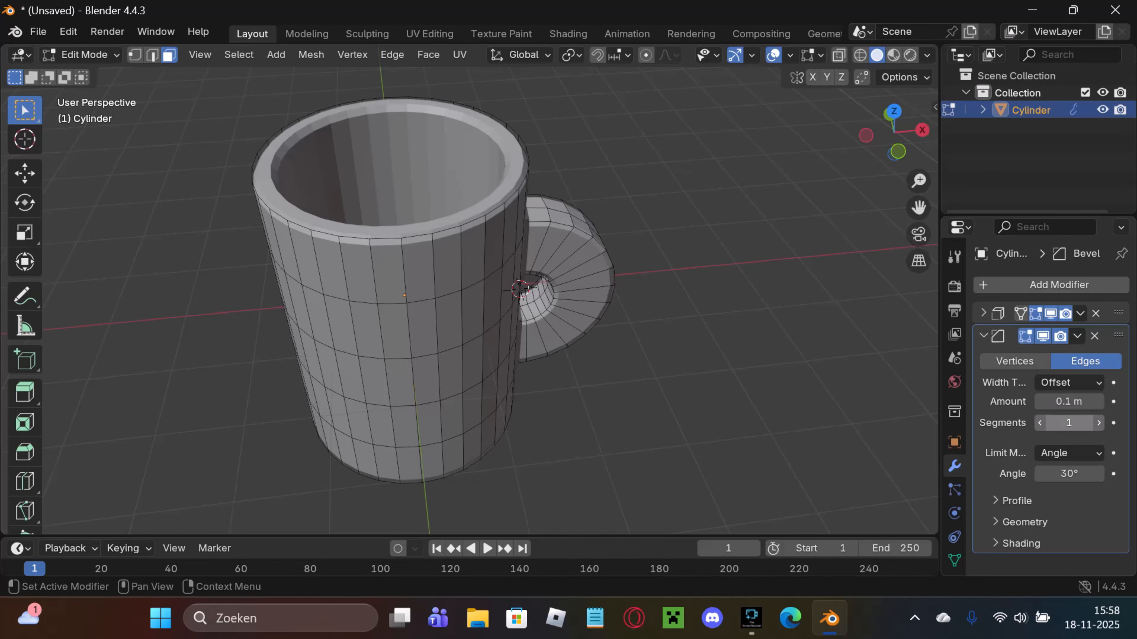
{"action": "left_click_drag", "start_coordinate": [1068, 423], "coordinate": [1078, 423]}
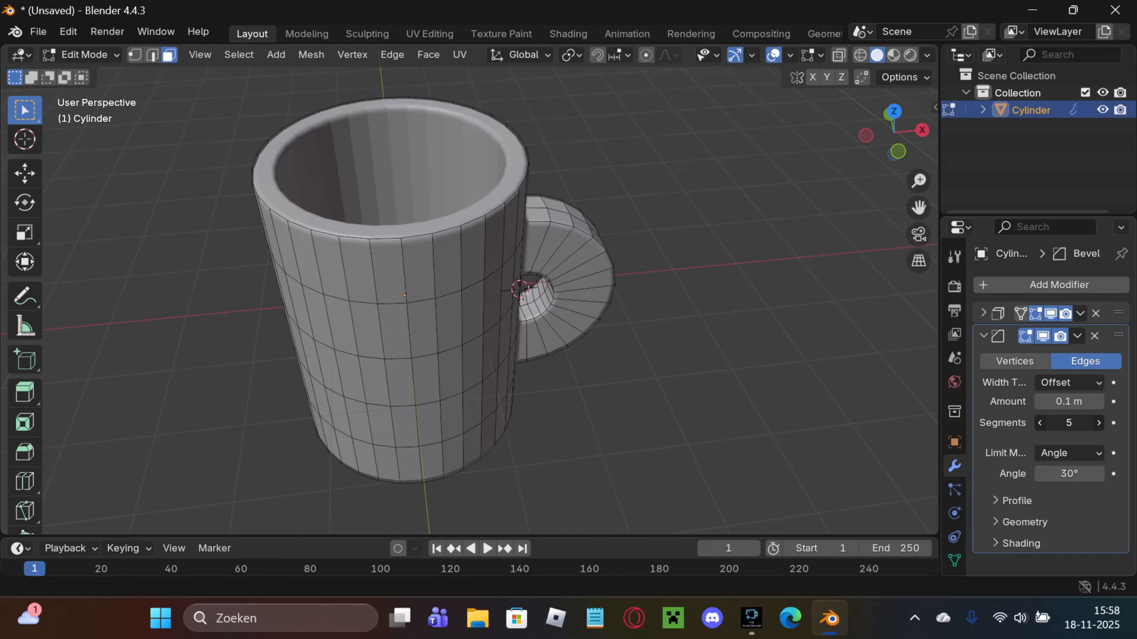
Step: Set the Bevel modifier's amount to 1.321 m, and try 98 segments before cancelling the segment change
{"action": "middle_click_drag", "start_coordinate": [537, 313], "coordinate": [554, 344]}
{"action": "scroll", "coordinate": [537, 289], "scroll_direction": "up", "scroll_amount": 3}
{"action": "scroll", "coordinate": [554, 344], "scroll_direction": "down", "scroll_amount": 2}
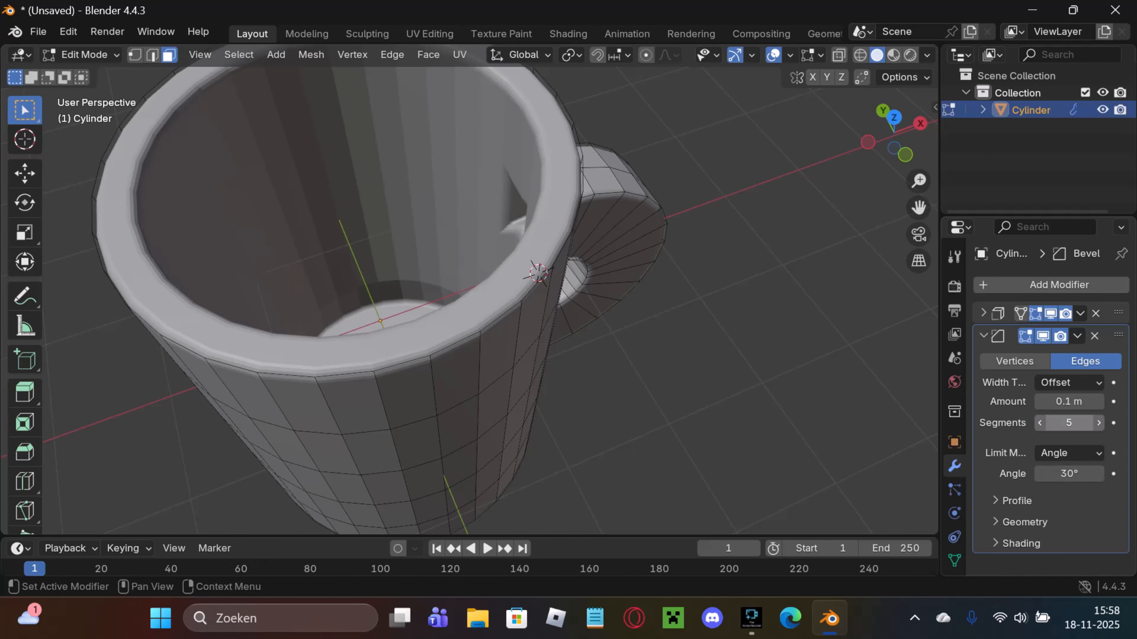
{"action": "left_click_drag", "start_coordinate": [1068, 401], "coordinate": [1093, 401]}
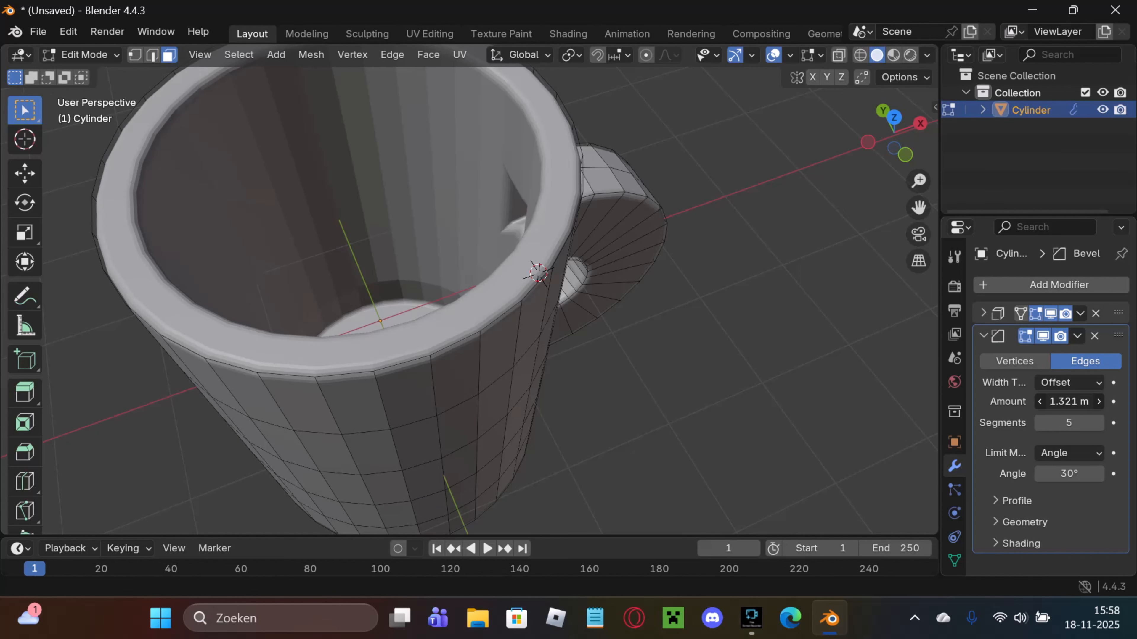
{"action": "middle_click_drag", "start_coordinate": [805, 385], "coordinate": [805, 377]}
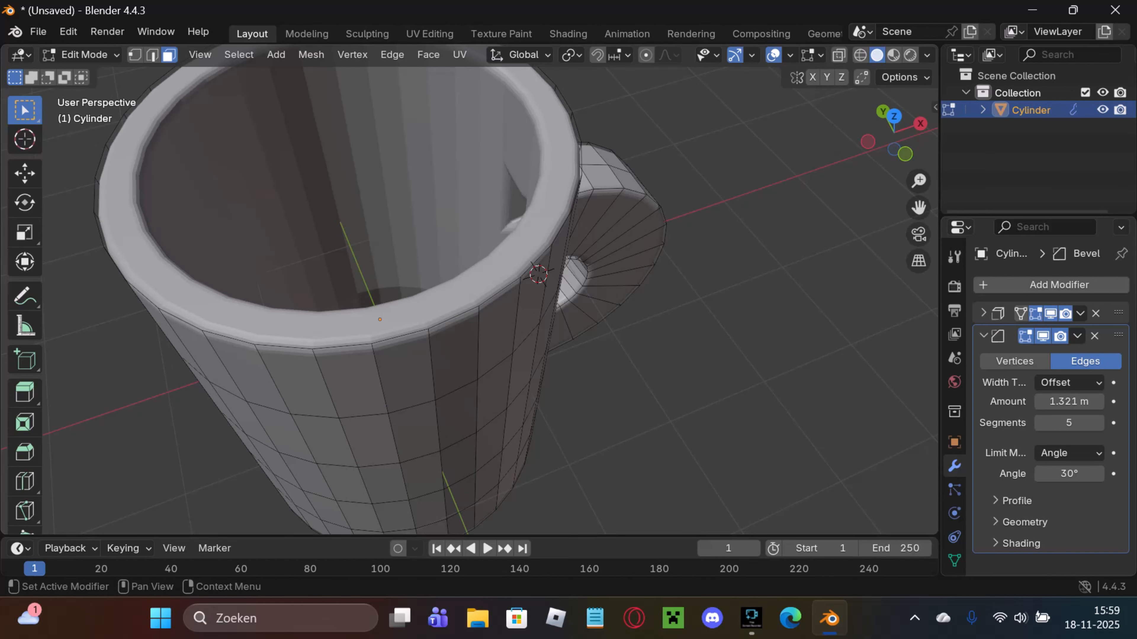
{"action": "left_click_drag", "start_coordinate": [1069, 422], "coordinate": [1092, 422]}
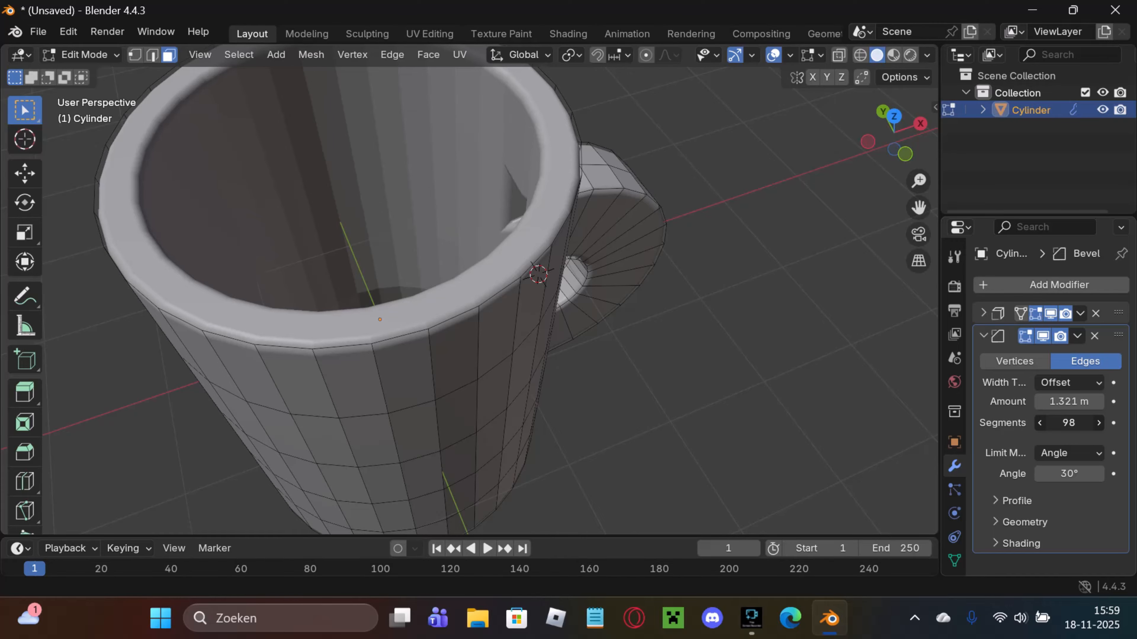
{"action": "key", "text": "Escape"}
{"action": "scroll", "coordinate": [469, 290], "scroll_direction": "down", "scroll_amount": 1}
{"action": "middle_click_drag", "start_coordinate": [469, 289], "coordinate": [469, 276]}
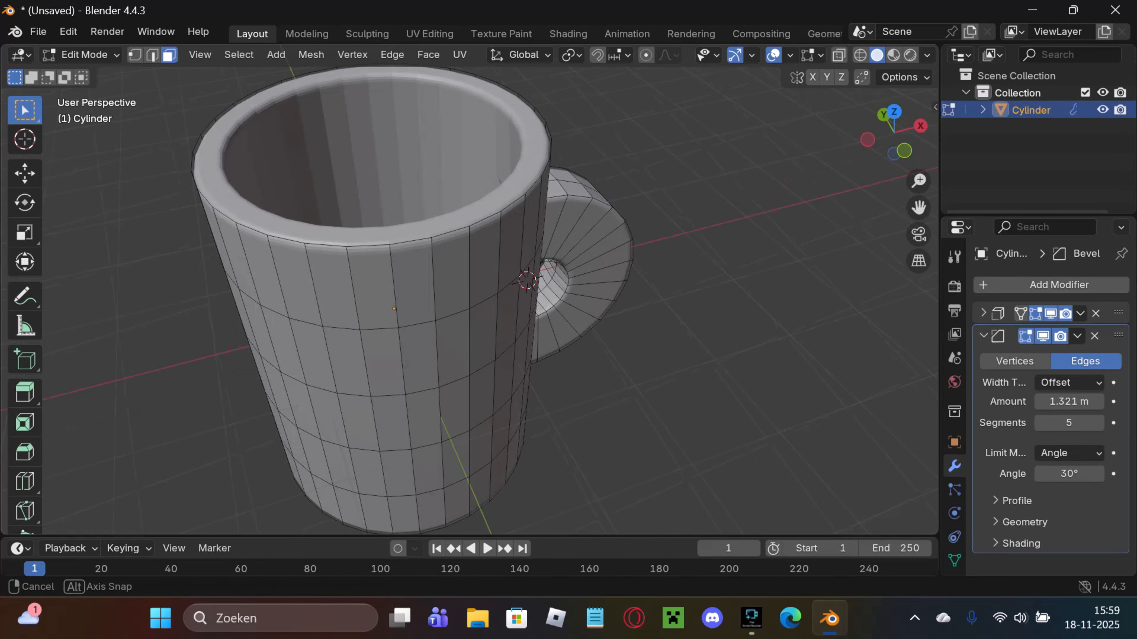
Step: Return to Object Mode and apply Shade Smooth to the mug
{"action": "key", "text": "Tab"}
{"action": "scroll", "coordinate": [468, 278], "scroll_direction": "down", "scroll_amount": 2}
{"action": "right_click", "coordinate": [371, 279]}
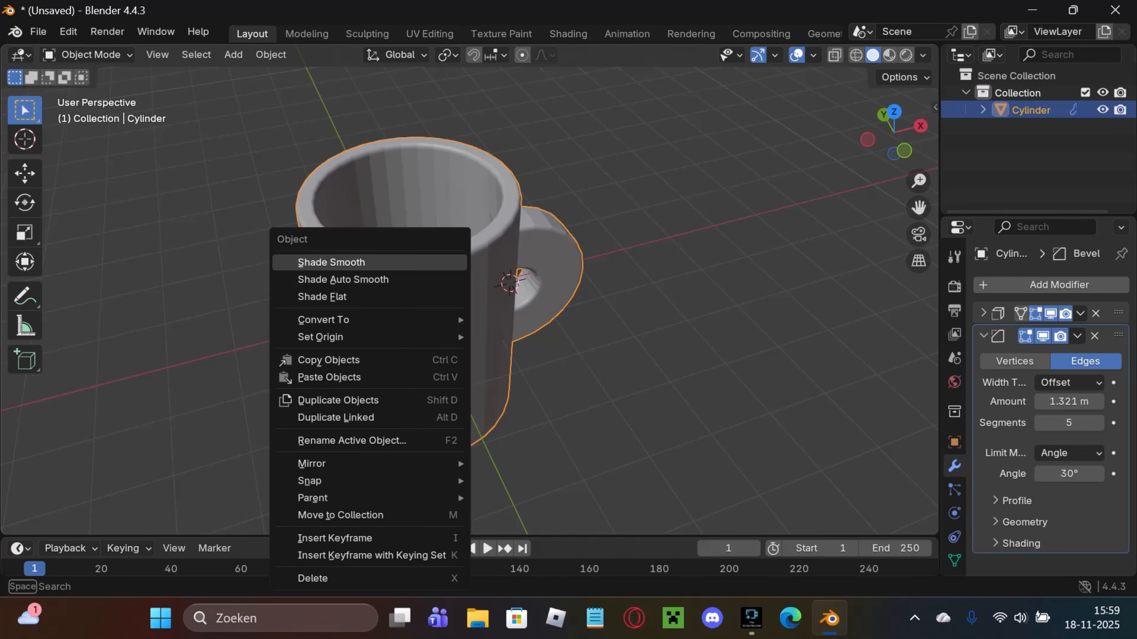
{"action": "left_click", "coordinate": [340, 259]}
{"action": "middle_click_drag", "start_coordinate": [487, 218], "coordinate": [504, 293]}
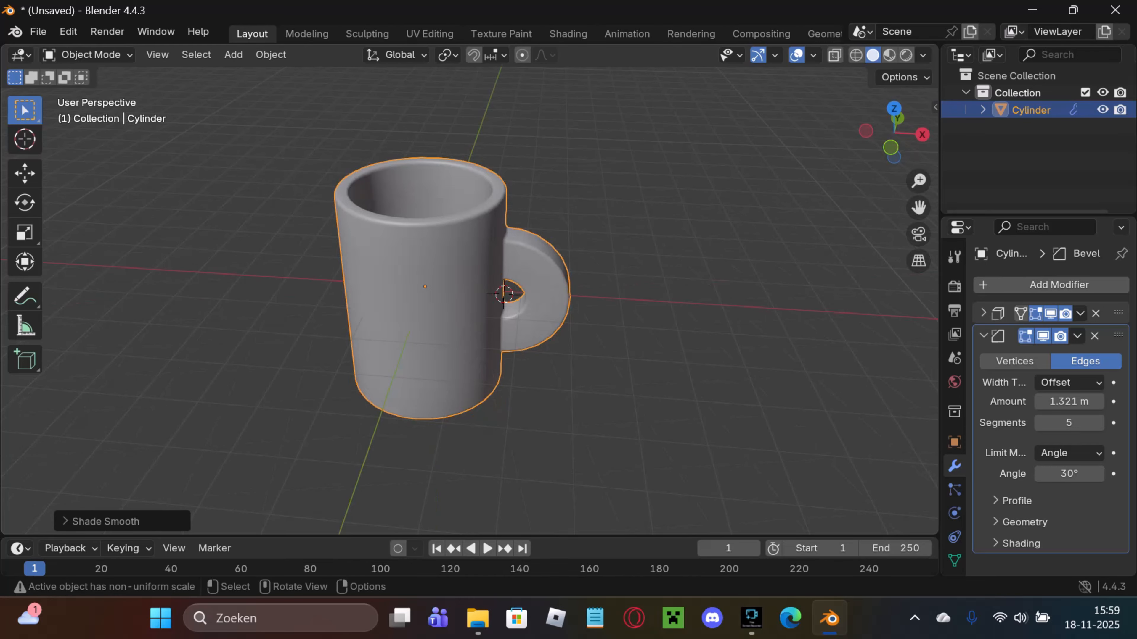
{"action": "scroll", "coordinate": [954, 493], "scroll_direction": "down", "scroll_amount": 2}
Step: Create a new material for the mug and set its base color to dark red, hex 540001FF, with Value 0.089
{"action": "left_click", "coordinate": [954, 553]}
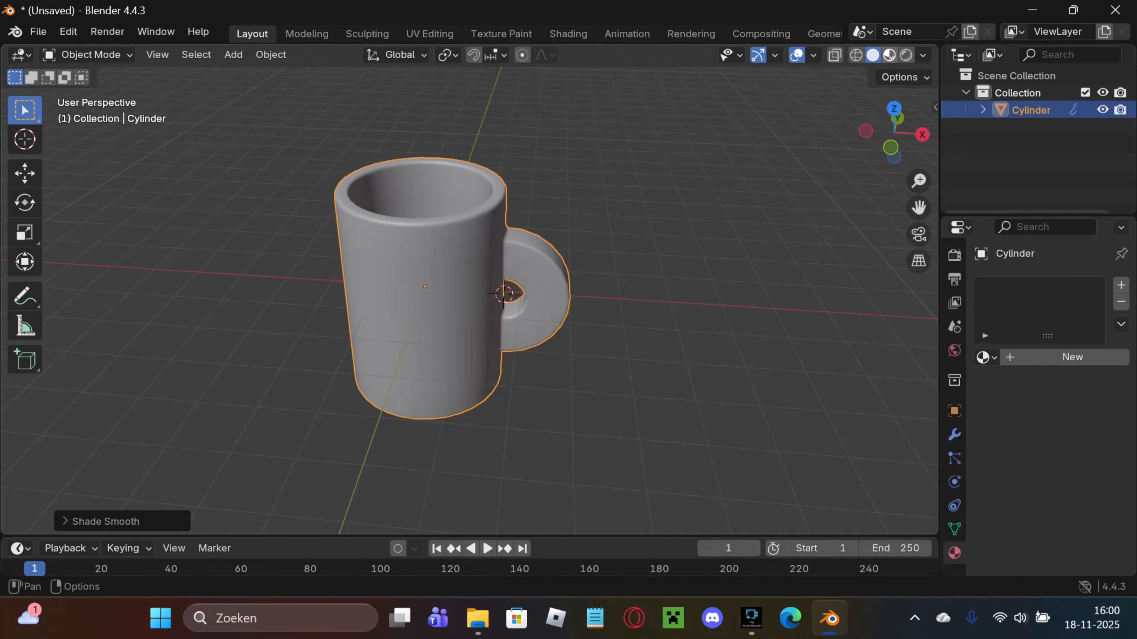
{"action": "middle_click_drag", "start_coordinate": [627, 349], "coordinate": [653, 360]}
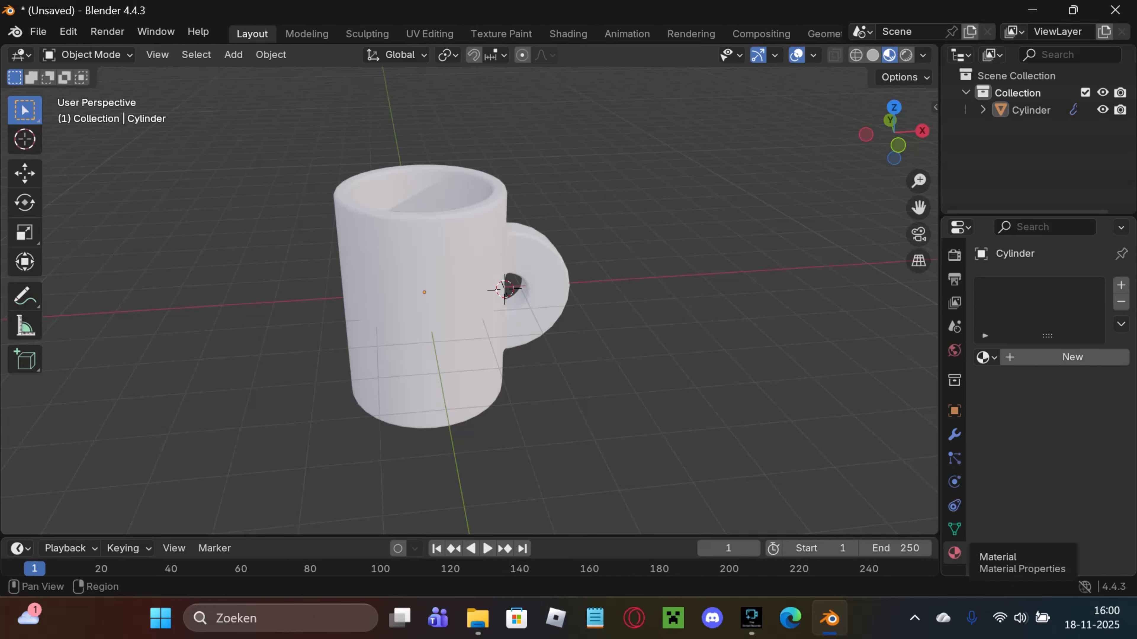
{"action": "left_click", "coordinate": [1072, 357]}
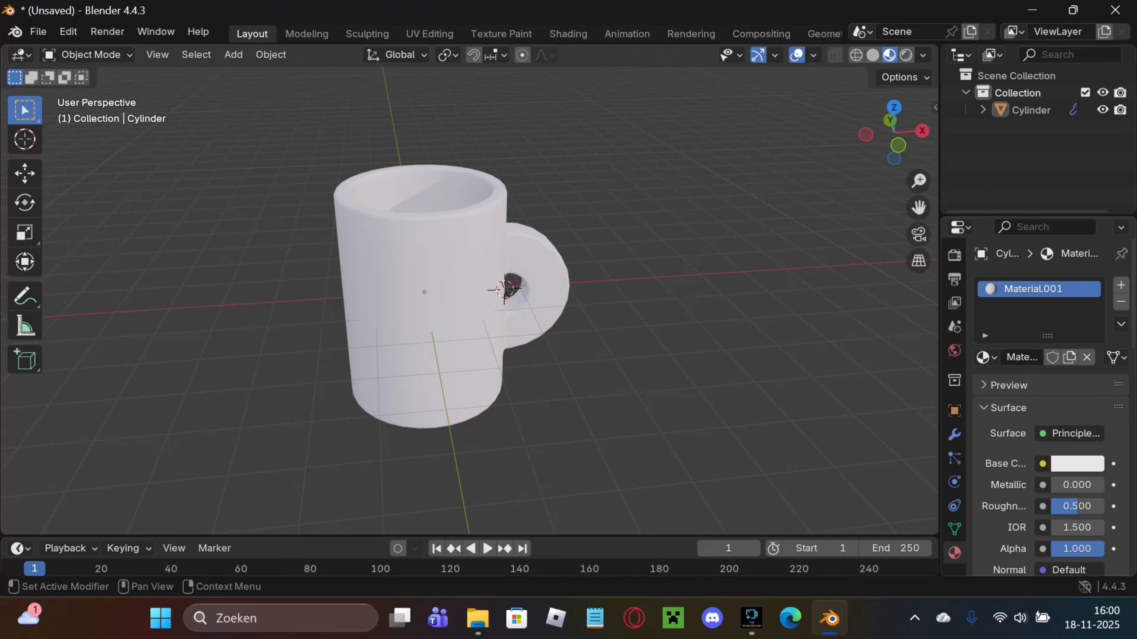
{"action": "left_click", "coordinate": [1077, 464]}
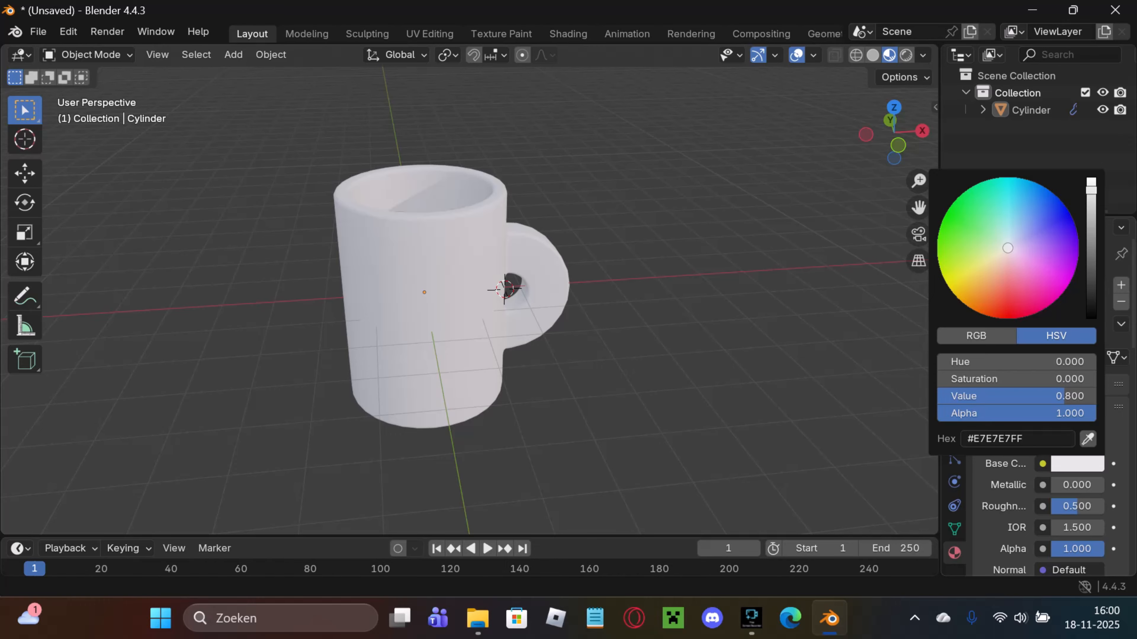
{"action": "left_click_drag", "start_coordinate": [1091, 189], "coordinate": [1091, 272]}
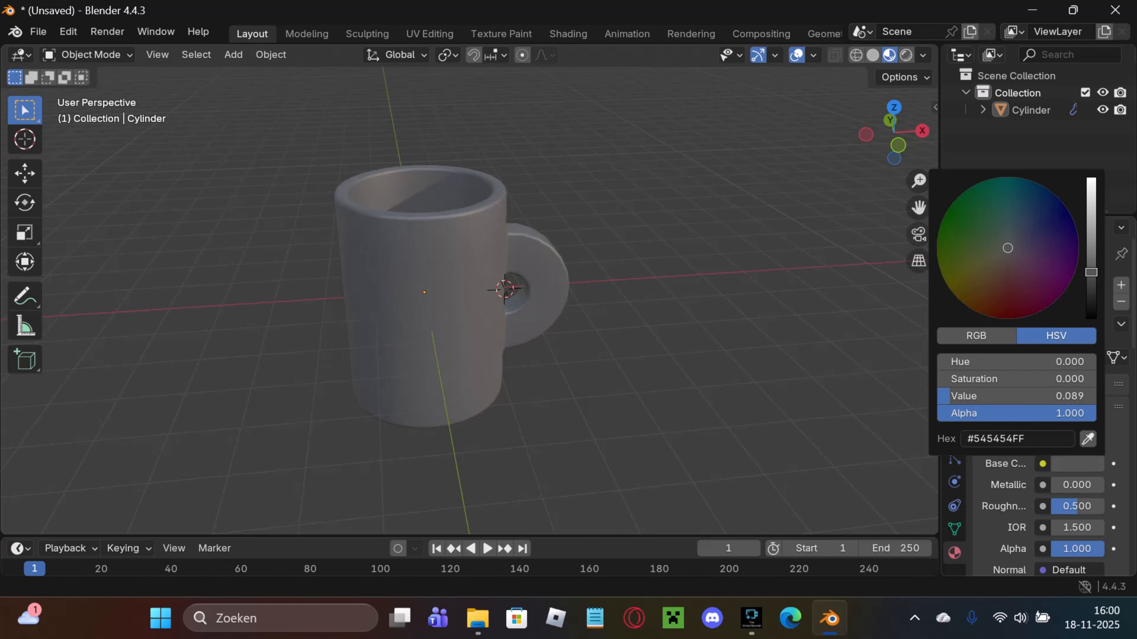
{"action": "left_click", "coordinate": [1008, 319]}
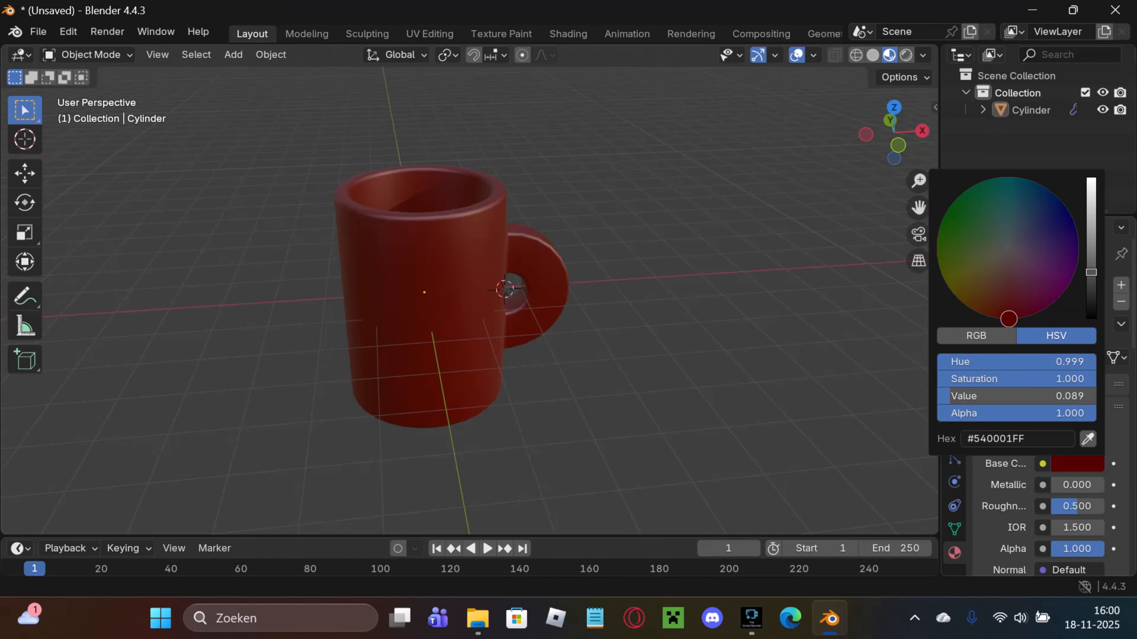
{"action": "mouse_move", "coordinate": [626, 314]}
{"action": "middle_mouse_down"}
{"action": "mouse_move", "coordinate": [638, 308]}
{"action": "mouse_move", "coordinate": [635, 360]}
{"action": "mouse_move", "coordinate": [606, 353]}
{"action": "mouse_move", "coordinate": [590, 321]}
{"action": "mouse_move", "coordinate": [553, 315]}
{"action": "mouse_move", "coordinate": [479, 267]}
{"action": "mouse_move", "coordinate": [459, 287]}
{"action": "mouse_move", "coordinate": [590, 336]}
{"action": "middle_mouse_up"}
{"action": "scroll", "coordinate": [590, 322], "scroll_direction": "down", "scroll_amount": 2}
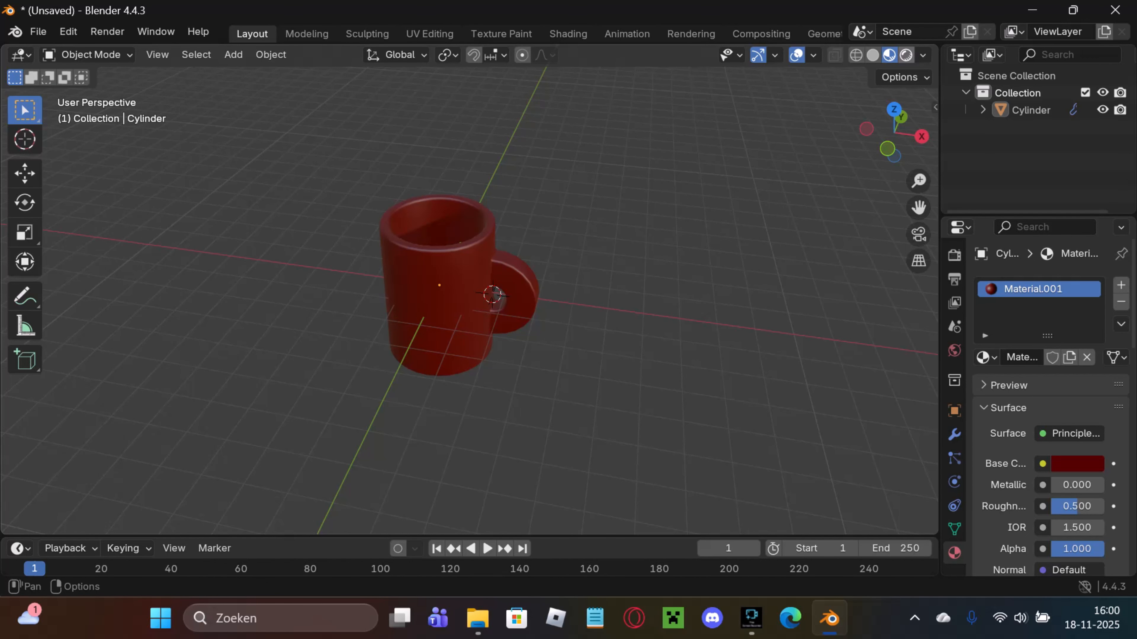
Step: Switch the viewport to rendered shading and add a point light at the 3D cursor
{"action": "left_click", "coordinate": [905, 55]}
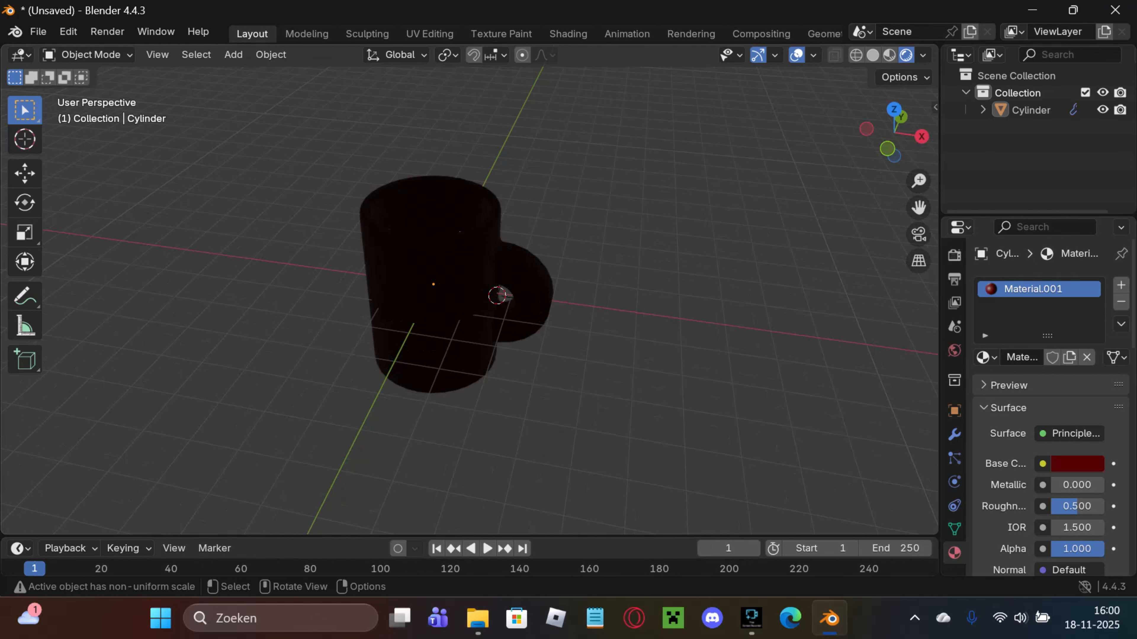
{"action": "middle_click_drag", "start_coordinate": [501, 294], "coordinate": [510, 263]}
{"action": "key", "text": "shift+a"}
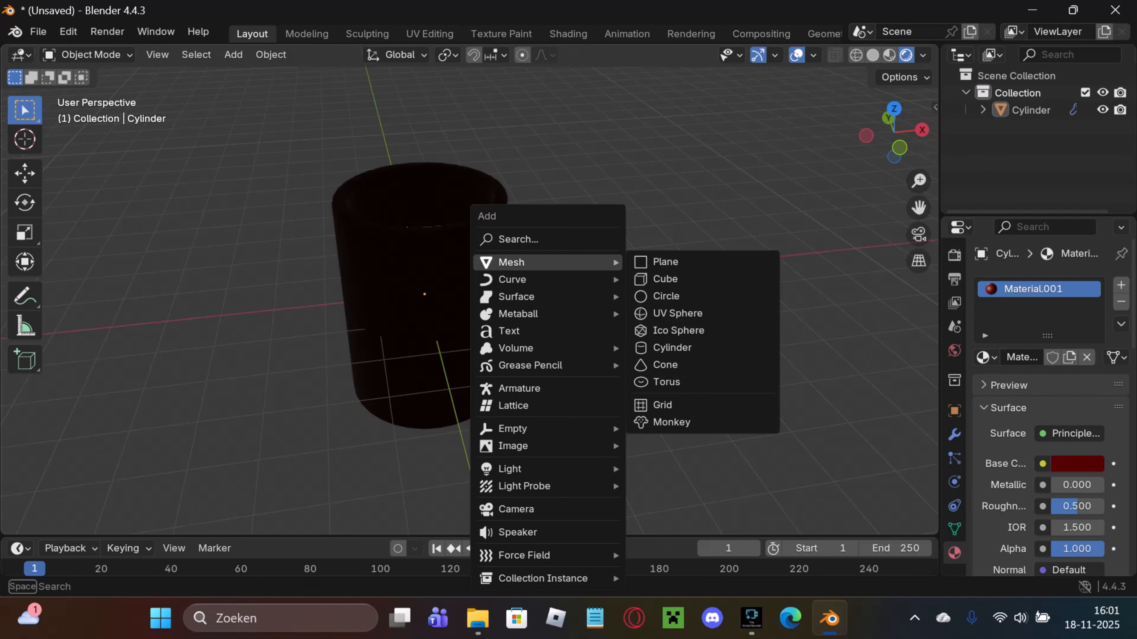
{"action": "key", "text": "shift+a"}
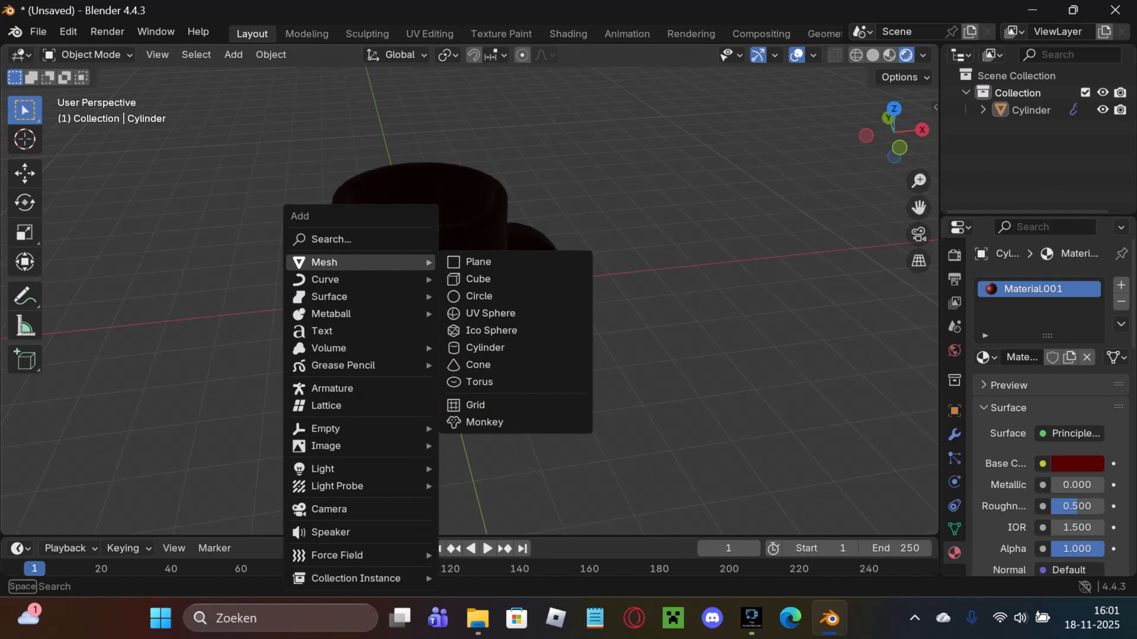
{"action": "mouse_move", "coordinate": [340, 469]}
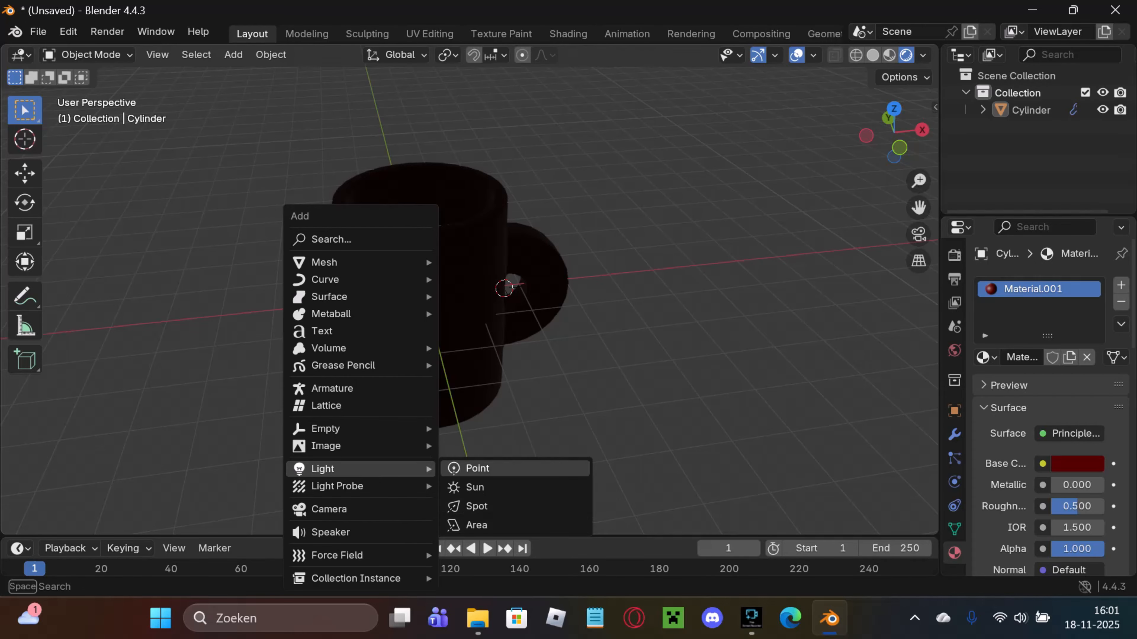
{"action": "left_click", "coordinate": [476, 468]}
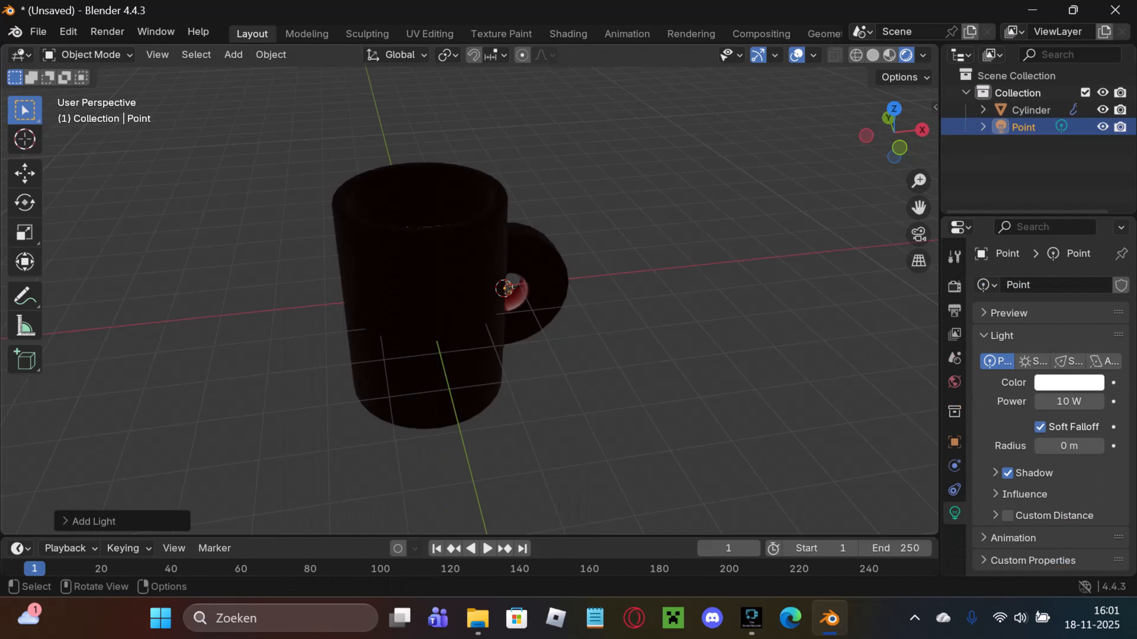
Step: Move the point light up and over the mug's opening, and set its power to 711.2 W
{"action": "left_click", "coordinate": [25, 173]}
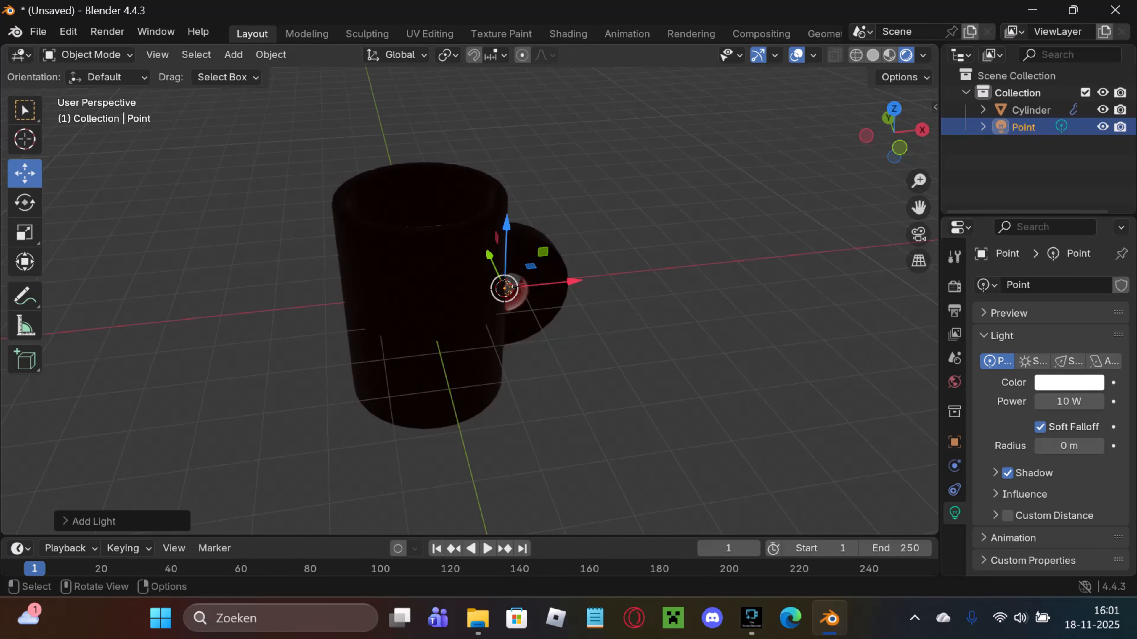
{"action": "left_click_drag", "start_coordinate": [506, 228], "coordinate": [511, 72]}
{"action": "left_click_drag", "start_coordinate": [577, 129], "coordinate": [504, 133]}
{"action": "left_click_drag", "start_coordinate": [1068, 401], "coordinate": [1106, 401]}
{"action": "left_click_drag", "start_coordinate": [1068, 401], "coordinate": [1120, 401]}
{"action": "middle_click_drag", "start_coordinate": [537, 277], "coordinate": [680, 298]}
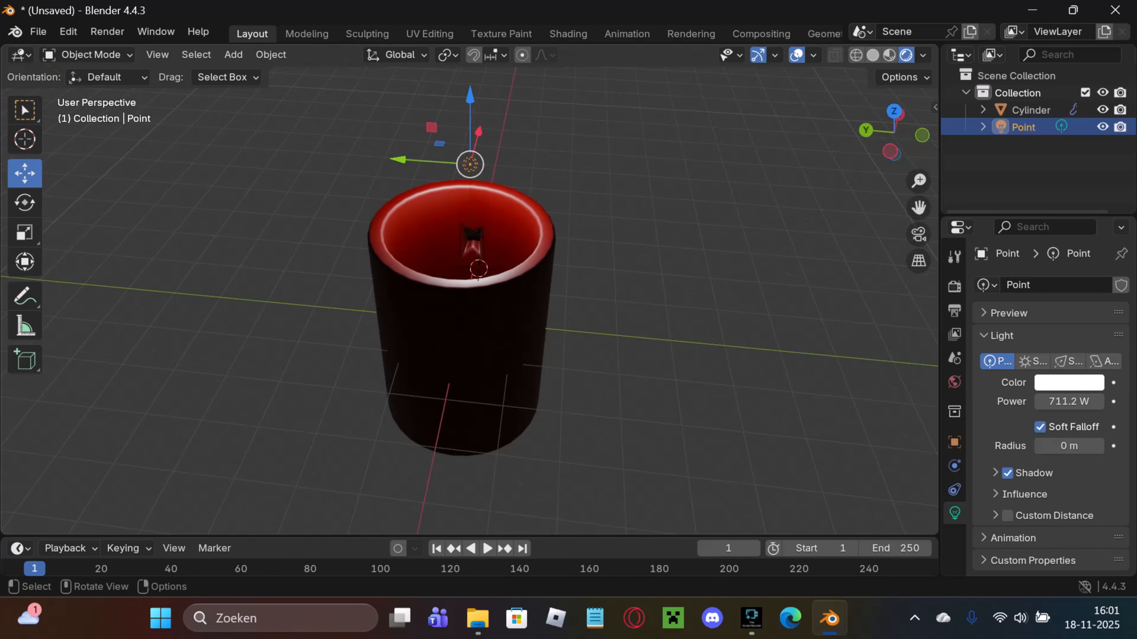
Step: Move the point light along Y to the mug's -Y side and raise it higher along Z
{"action": "key", "text": "g"}
{"action": "key", "text": "y"}
{"action": "key", "text": "Return"}
{"action": "key", "text": "g"}
{"action": "key", "text": "z"}
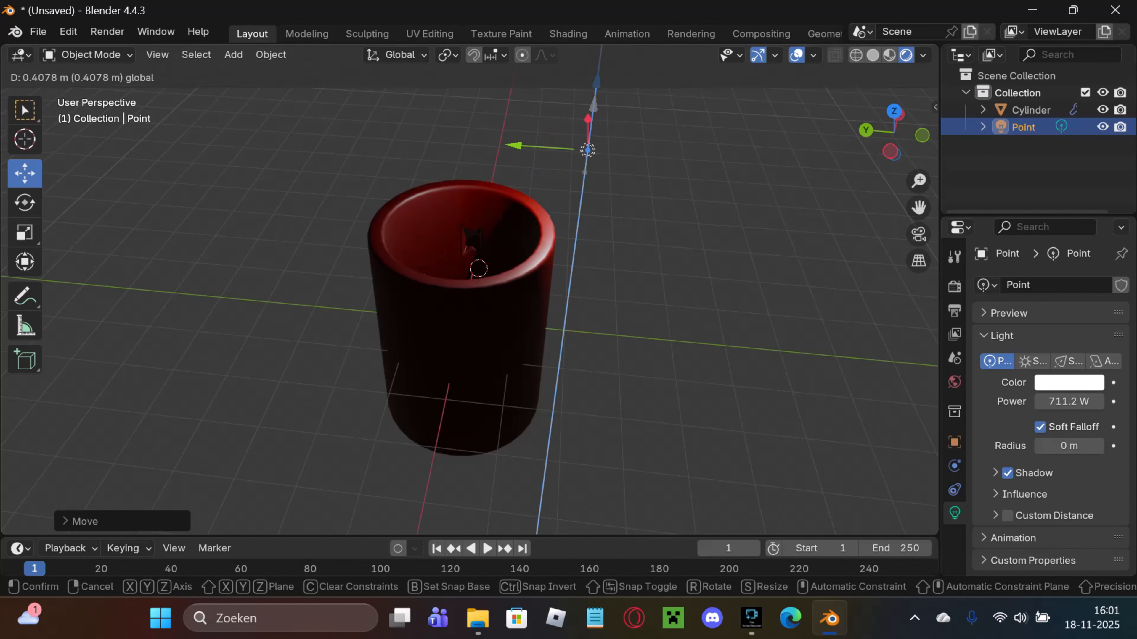
{"action": "left_click_drag", "start_coordinate": [596, 83], "coordinate": [607, 9]}
{"action": "middle_click_drag", "start_coordinate": [602, 89], "coordinate": [524, 139]}
{"action": "scroll", "coordinate": [523, 138], "scroll_direction": "down", "scroll_amount": 2}
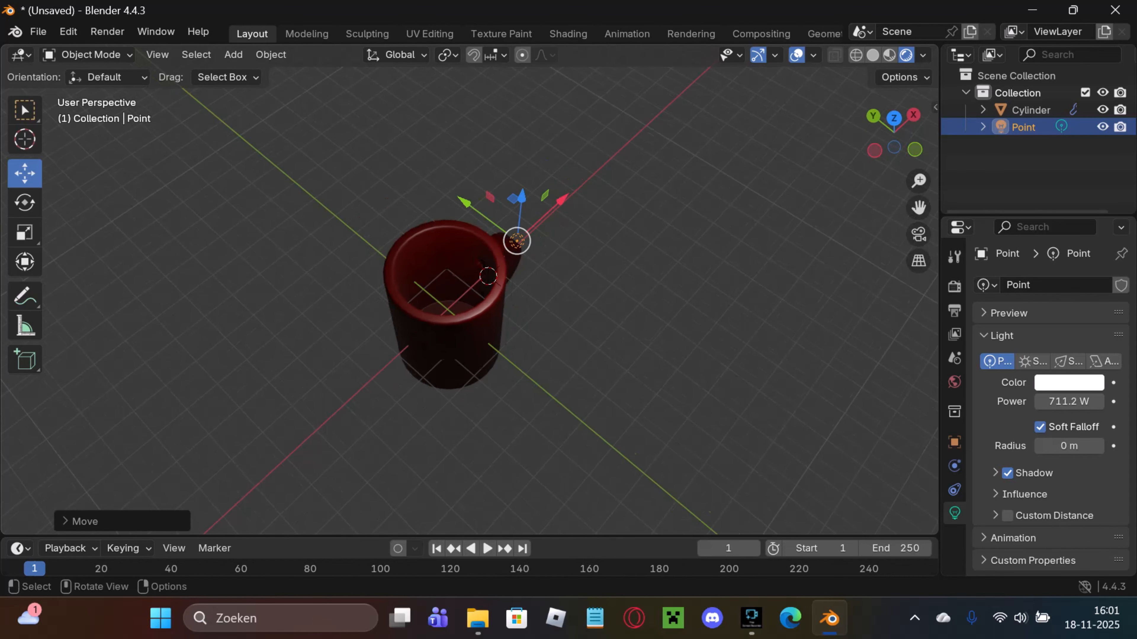
Step: Increase the point light's power to 890.6 W
{"action": "middle_click_drag", "start_coordinate": [537, 268], "coordinate": [589, 172]}
{"action": "left_click_drag", "start_coordinate": [1070, 402], "coordinate": [1074, 402]}
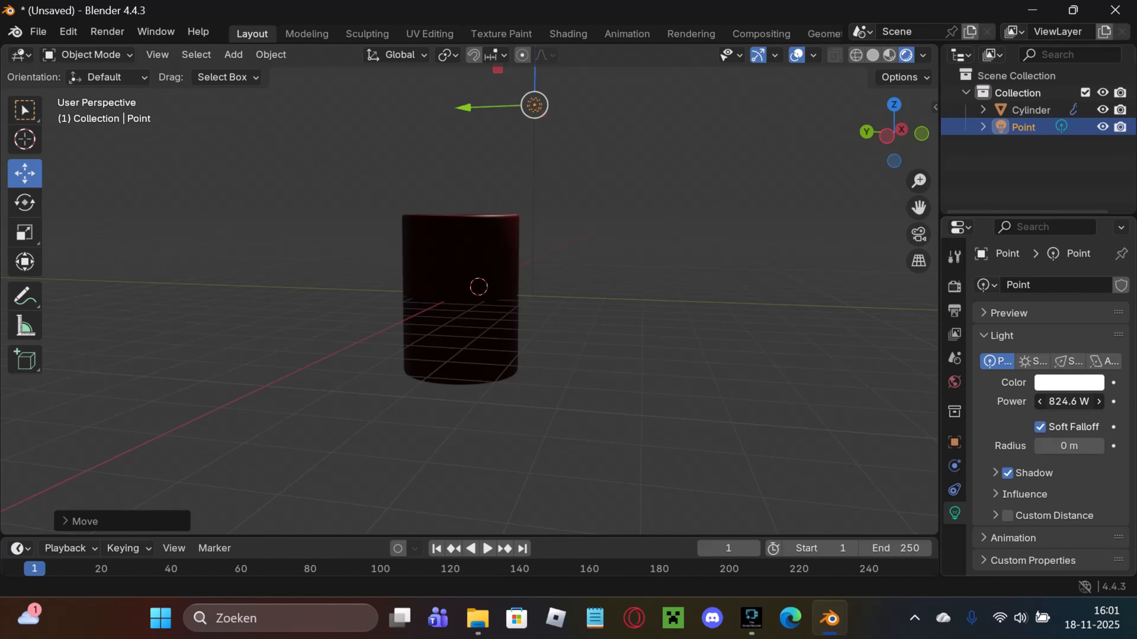
{"action": "middle_click_drag", "start_coordinate": [581, 278], "coordinate": [635, 358]}
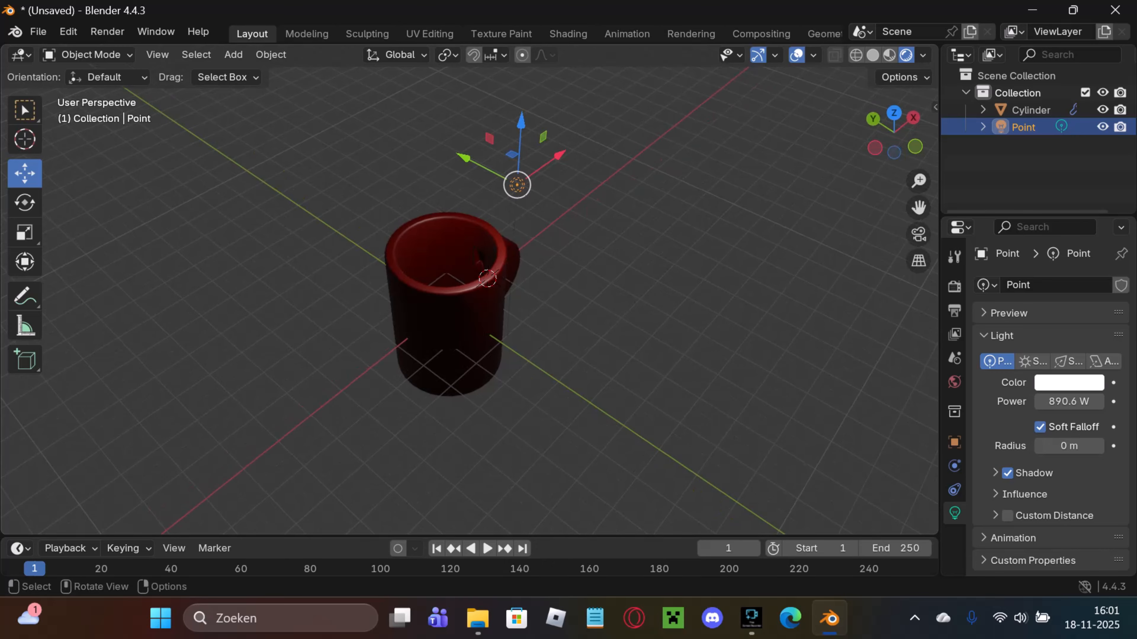
Step: Duplicate the point light, place the copy on the mug's opposite +Y side, and adjust its height along Z
{"action": "key", "text": "shift+d"}
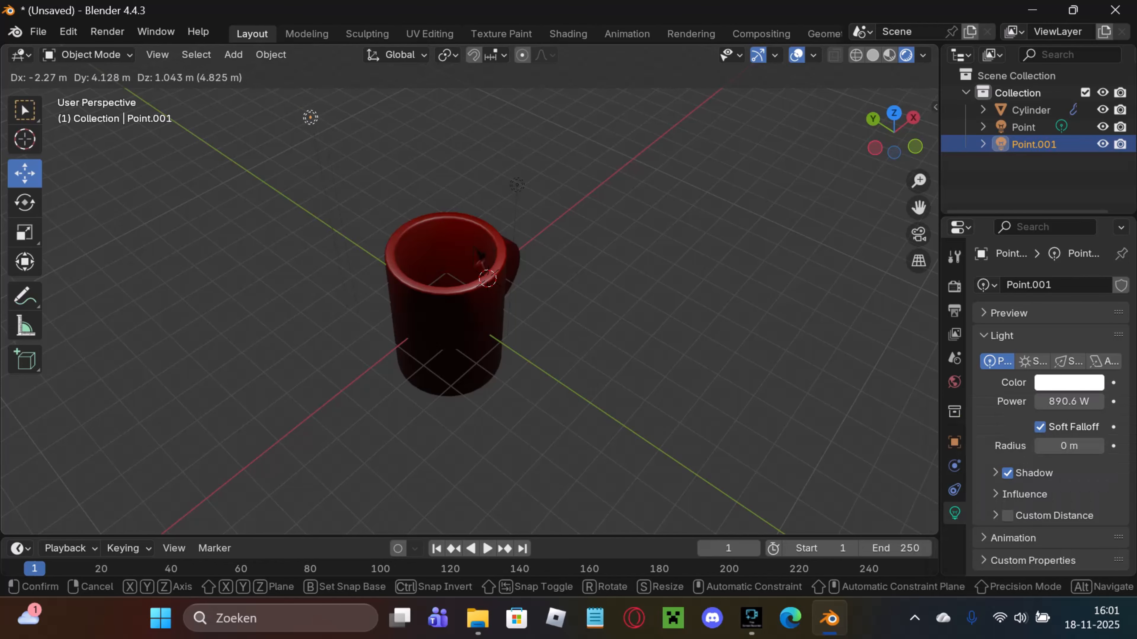
{"action": "left_click", "coordinate": [317, 116]}
{"action": "middle_click_drag", "start_coordinate": [480, 254], "coordinate": [602, 259]}
{"action": "key", "text": "g"}
{"action": "key", "text": "z"}
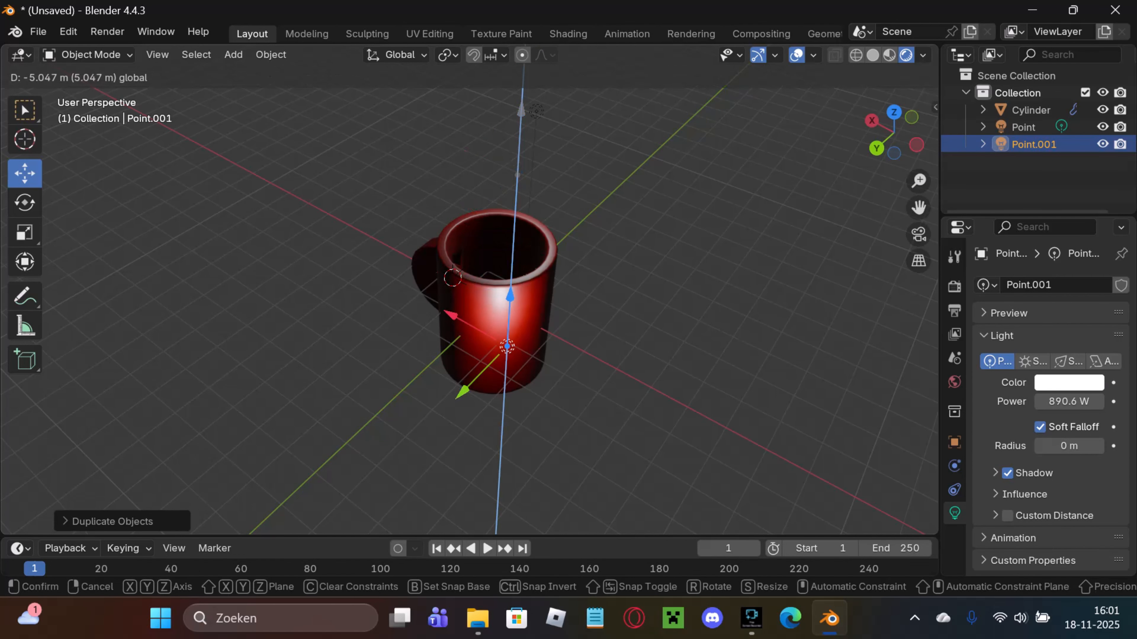
{"action": "left_click_drag", "start_coordinate": [513, 238], "coordinate": [514, 218]}
{"action": "middle_click_drag", "start_coordinate": [516, 220], "coordinate": [708, 202]}
{"action": "key", "text": "shift+d"}
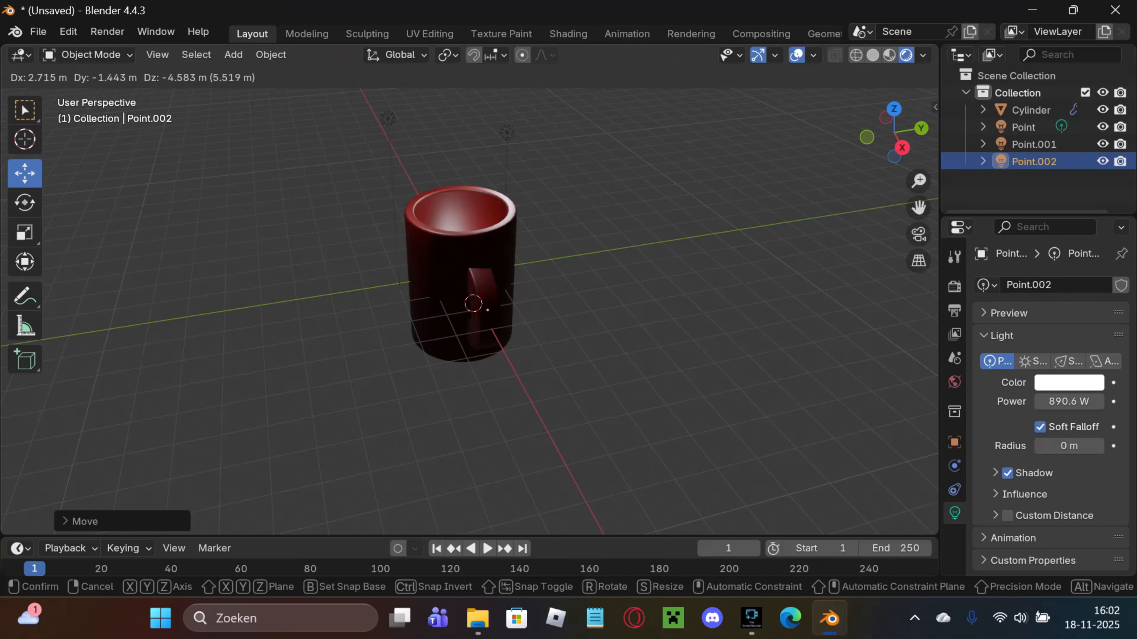
{"action": "key", "text": "Escape"}
{"action": "middle_click_drag", "start_coordinate": [690, 376], "coordinate": [657, 372]}
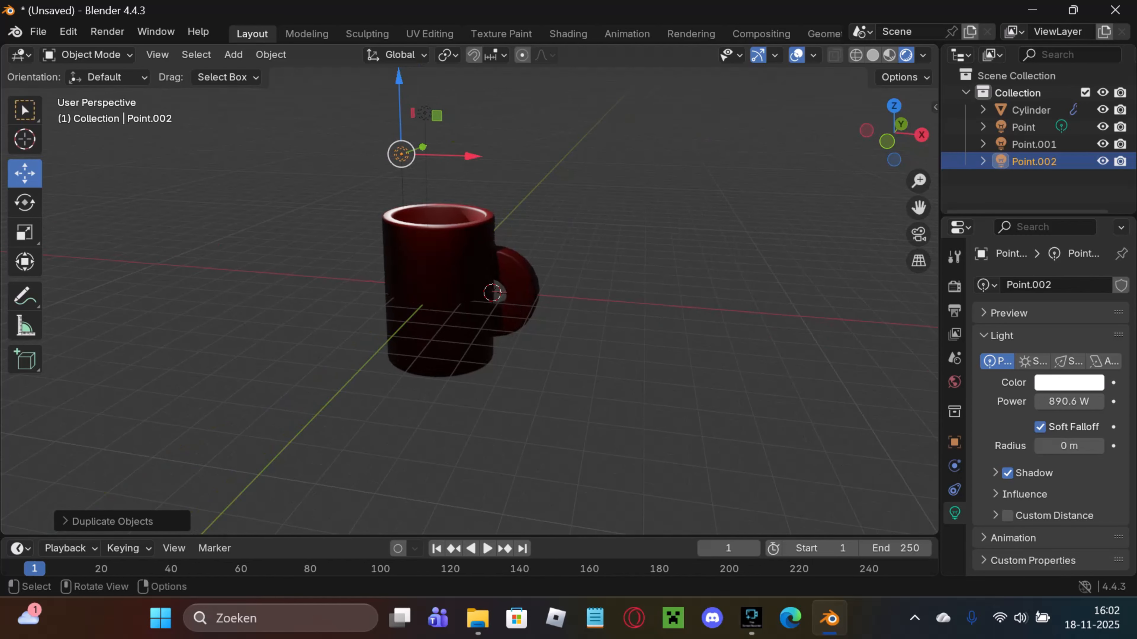
{"action": "key", "text": "ctrl+z"}
Step: Duplicate the point light again, place the copy on the mug's handle side, and raise it above the rim
{"action": "key", "text": "shift+d"}
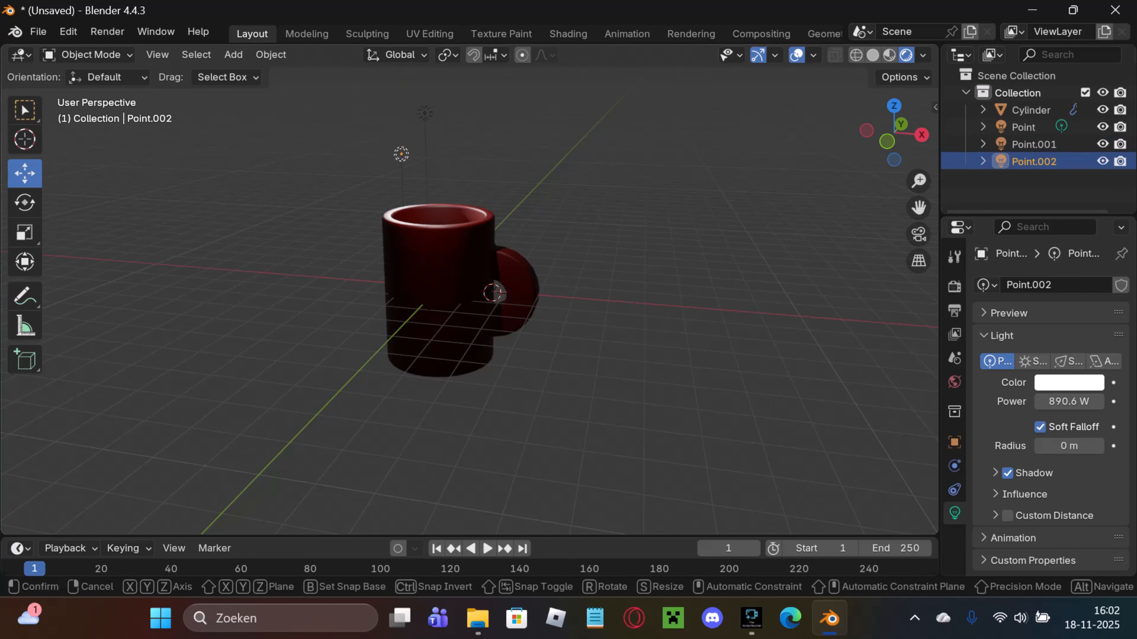
{"action": "left_click", "coordinate": [495, 293]}
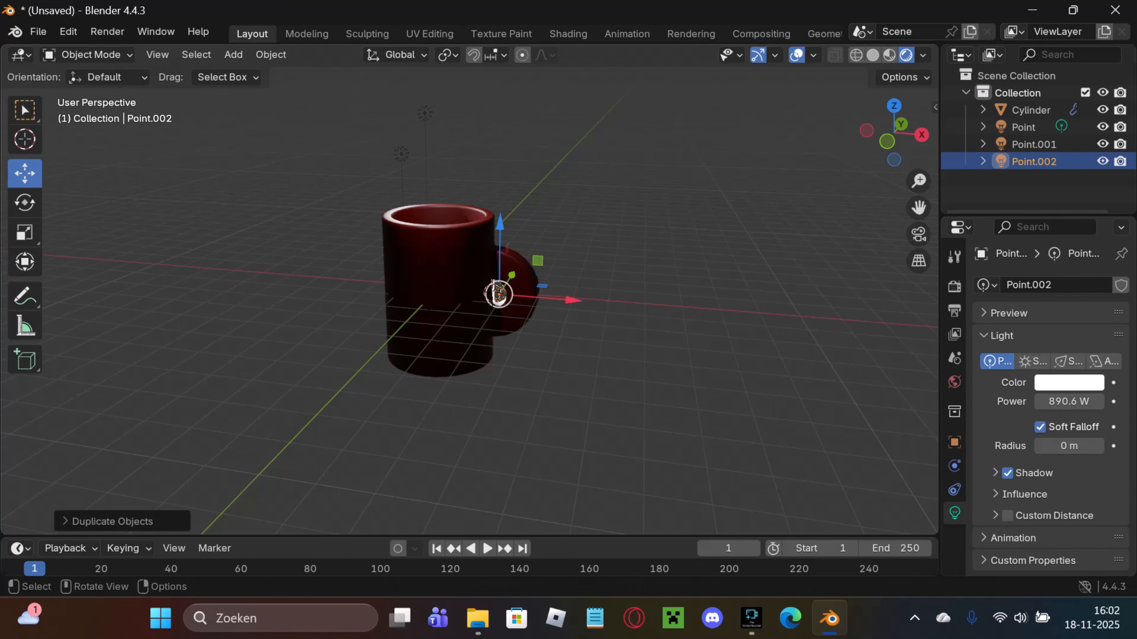
{"action": "middle_click_drag", "start_coordinate": [498, 291], "coordinate": [522, 307]}
{"action": "left_click_drag", "start_coordinate": [524, 253], "coordinate": [529, 199]}
{"action": "left_click_drag", "start_coordinate": [549, 306], "coordinate": [535, 275]}
{"action": "middle_click_drag", "start_coordinate": [535, 276], "coordinate": [559, 268]}
{"action": "left_click", "coordinate": [620, 220]}
{"action": "mouse_move", "coordinate": [475, 255]}
{"action": "middle_mouse_down"}
{"action": "mouse_move", "coordinate": [470, 233]}
{"action": "mouse_move", "coordinate": [460, 259]}
{"action": "middle_mouse_up"}
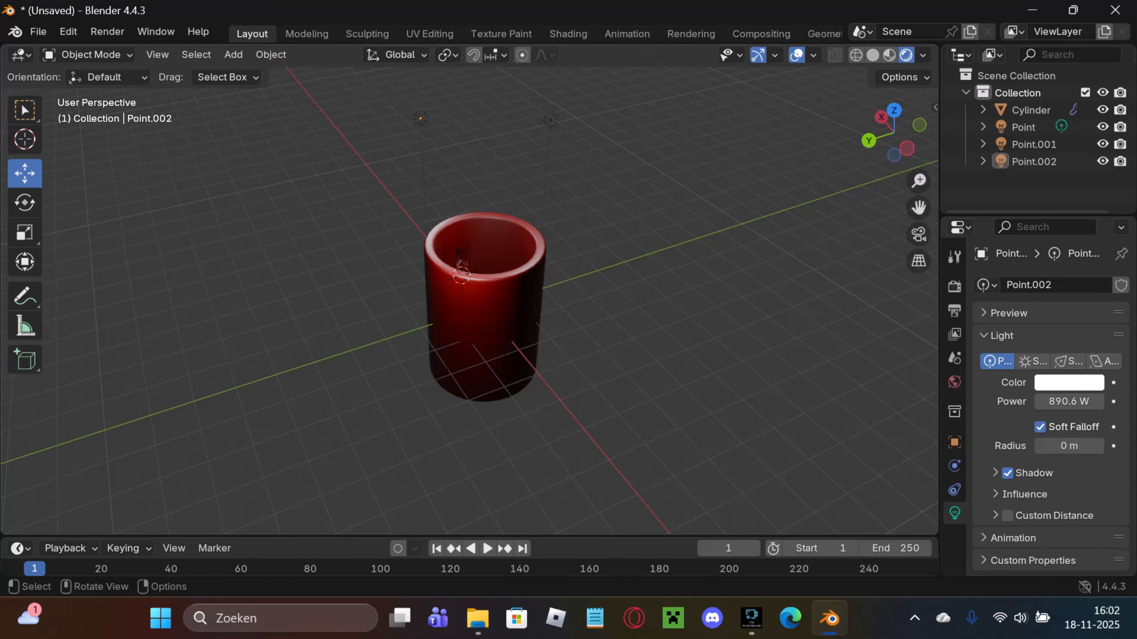
Step: Add a camera at the 3D cursor beside the mug's handle
{"action": "middle_click_drag", "start_coordinate": [862, 253], "coordinate": [918, 234]}
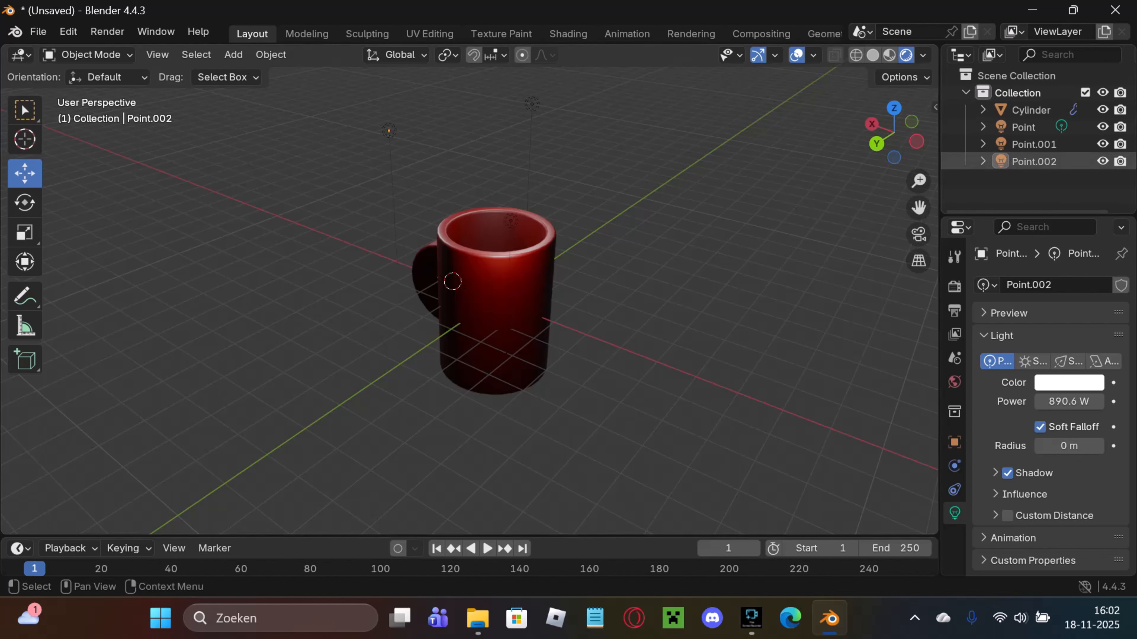
{"action": "middle_click_drag", "start_coordinate": [877, 201], "coordinate": [898, 190]}
{"action": "key", "text": "shift+a"}
{"action": "mouse_move", "coordinate": [669, 321]}
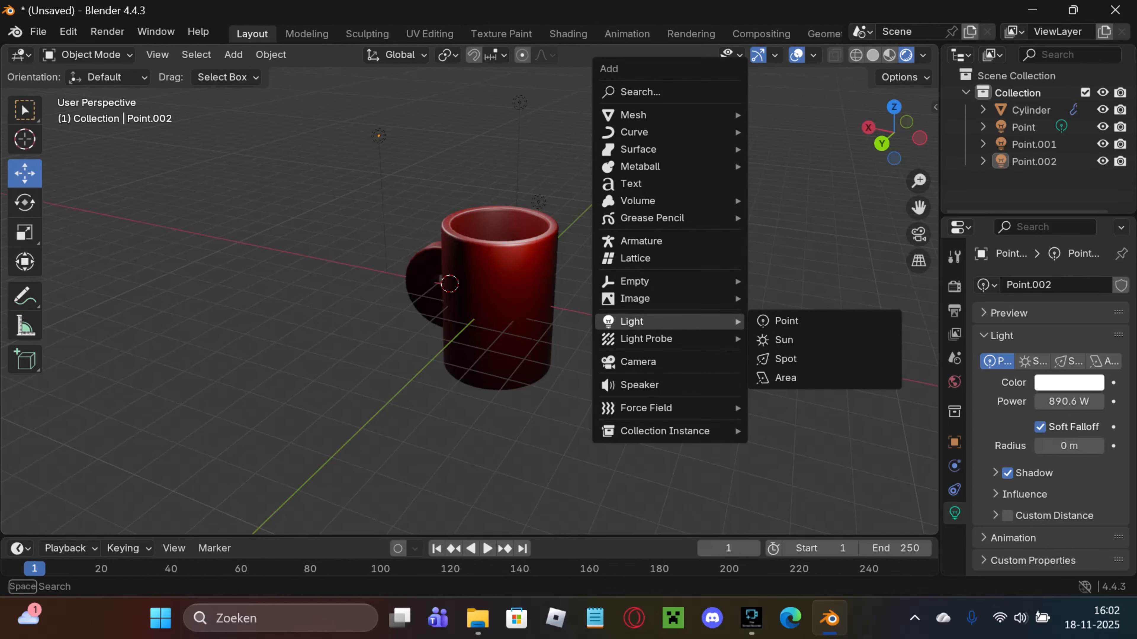
{"action": "left_click", "coordinate": [640, 361]}
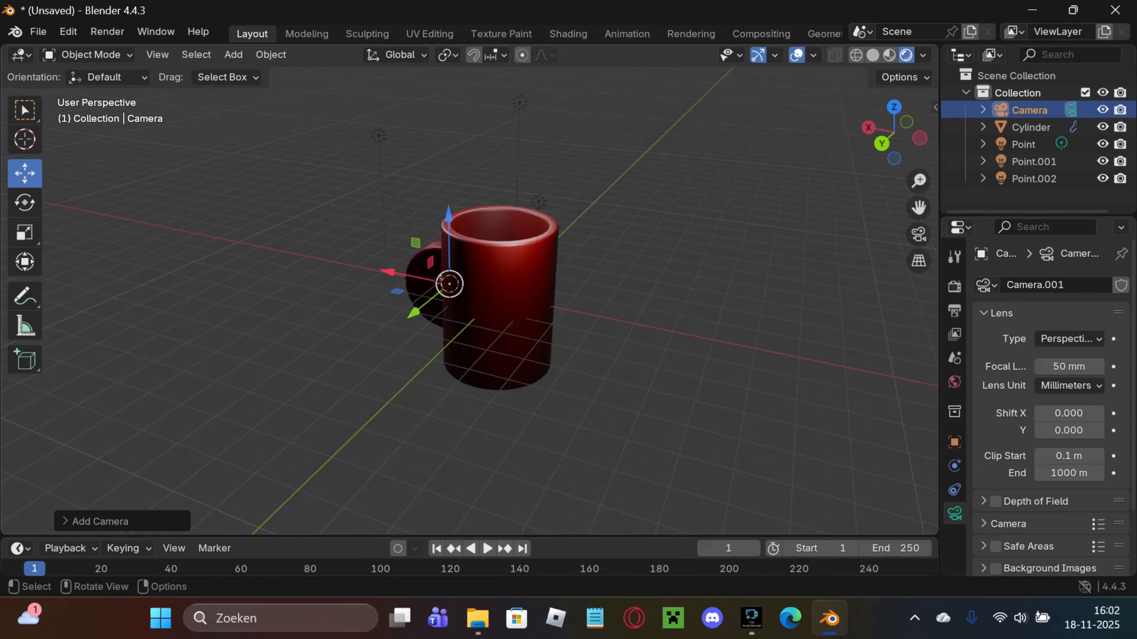
{"action": "middle_click_drag", "start_coordinate": [640, 361], "coordinate": [779, 343]}
{"action": "left_click", "coordinate": [716, 318]}
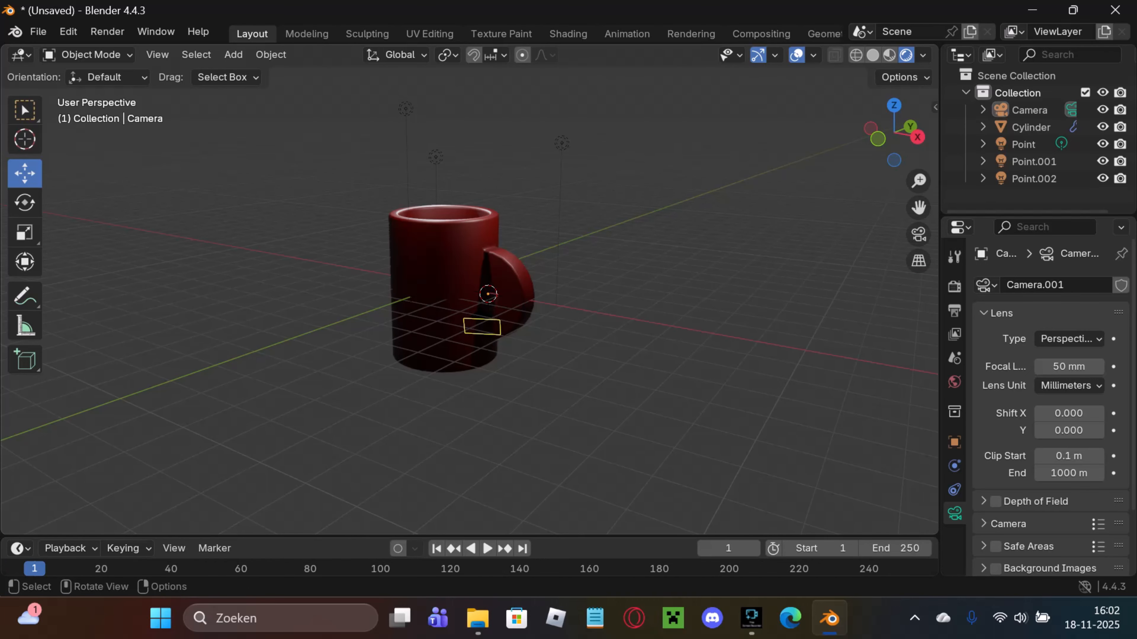
Step: Frame the mug obliquely from above with its handle in view, and align the active camera to that view
{"action": "left_click", "coordinate": [445, 285]}
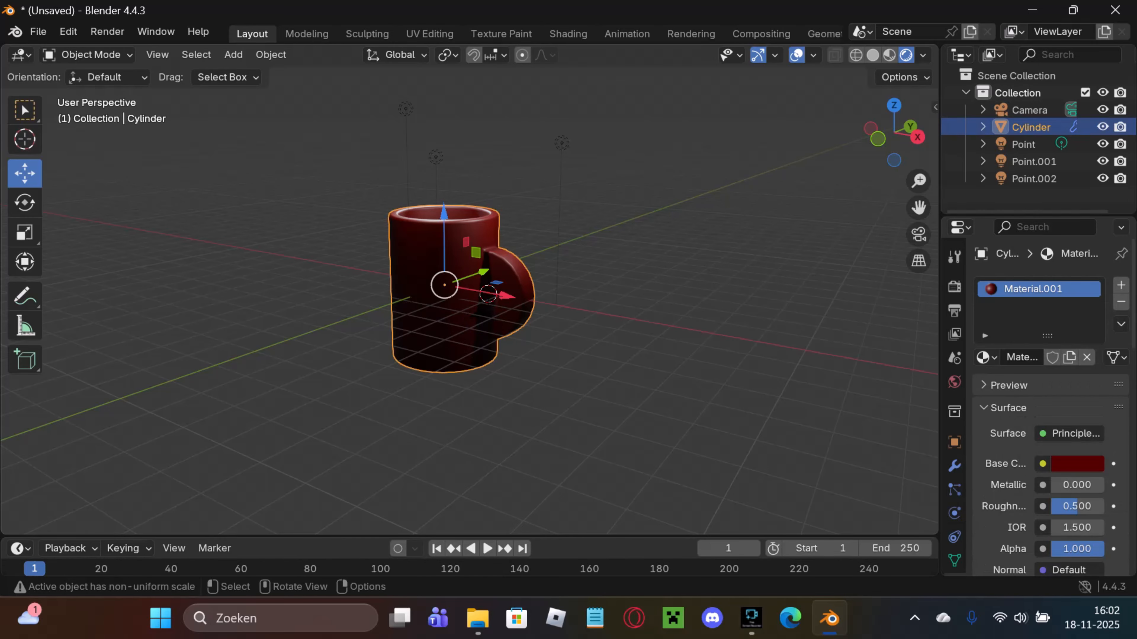
{"action": "left_click", "coordinate": [627, 354]}
{"action": "middle_click_drag", "start_coordinate": [627, 354], "coordinate": [740, 383]}
{"action": "middle_click_drag", "start_coordinate": [662, 372], "coordinate": [841, 340]}
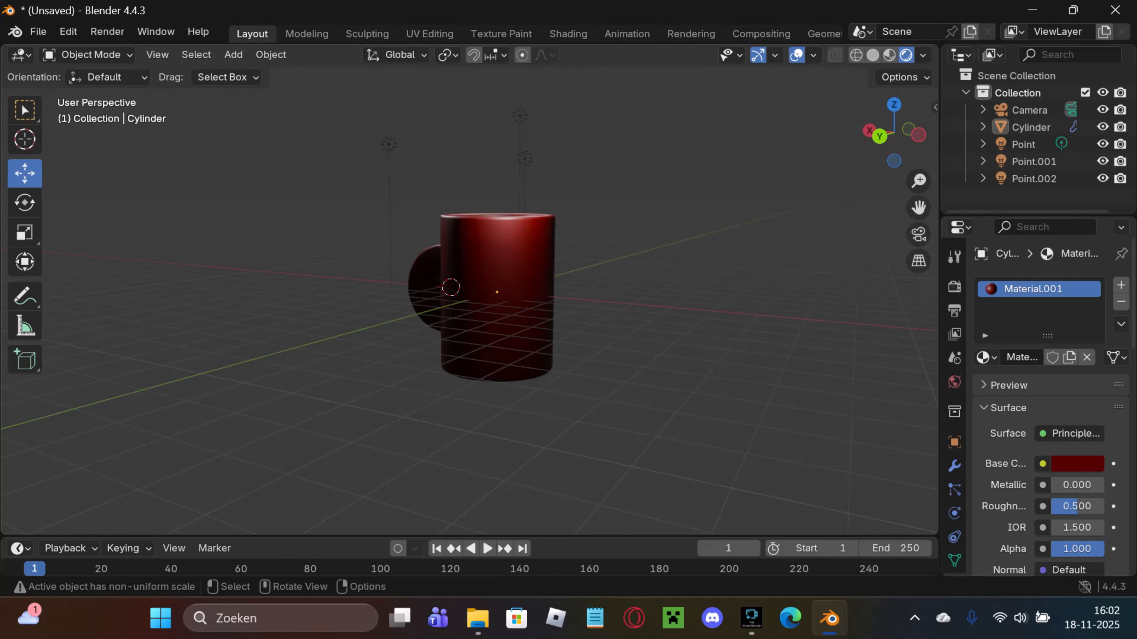
{"action": "middle_click_drag", "start_coordinate": [627, 349], "coordinate": [403, 414]}
{"action": "scroll", "coordinate": [474, 419], "scroll_direction": "up", "scroll_amount": 3}
{"action": "middle_click_drag", "start_coordinate": [403, 414], "coordinate": [774, 407]}
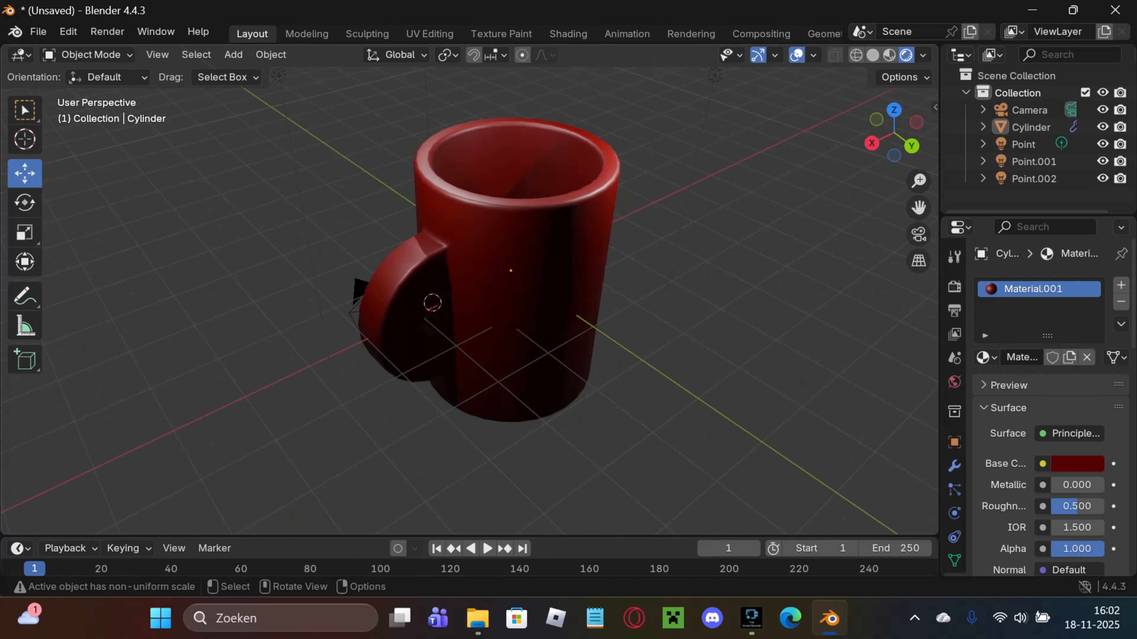
{"action": "middle_click_drag", "start_coordinate": [627, 380], "coordinate": [773, 384]}
{"action": "scroll", "coordinate": [713, 364], "scroll_direction": "down", "scroll_amount": 2}
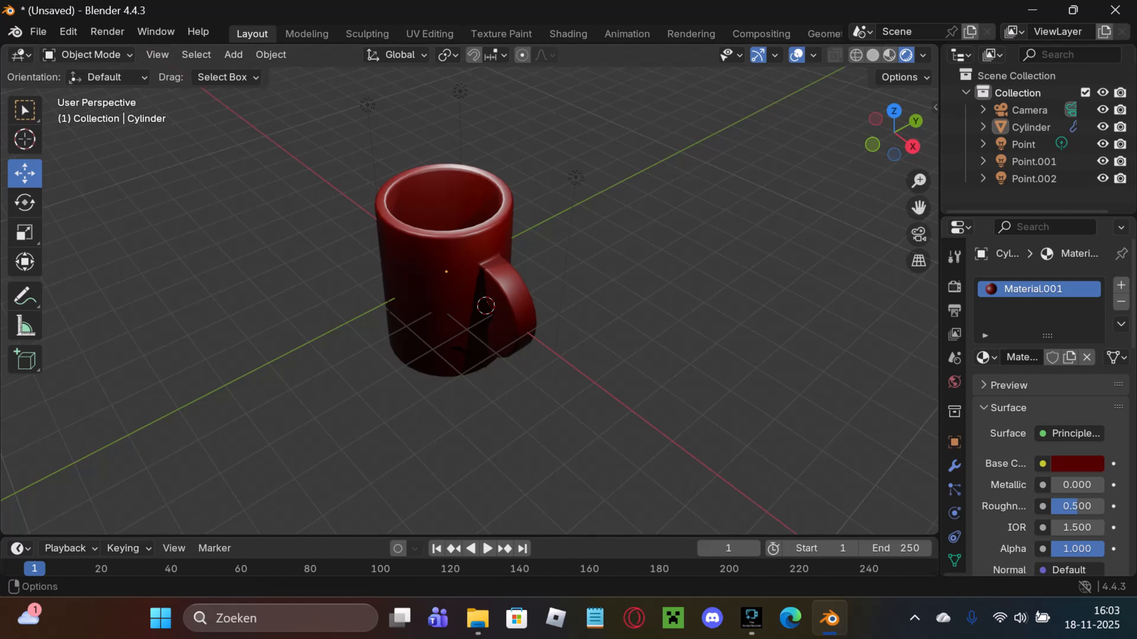
{"action": "left_click", "coordinate": [157, 54]}
{"action": "mouse_move", "coordinate": [191, 315]}
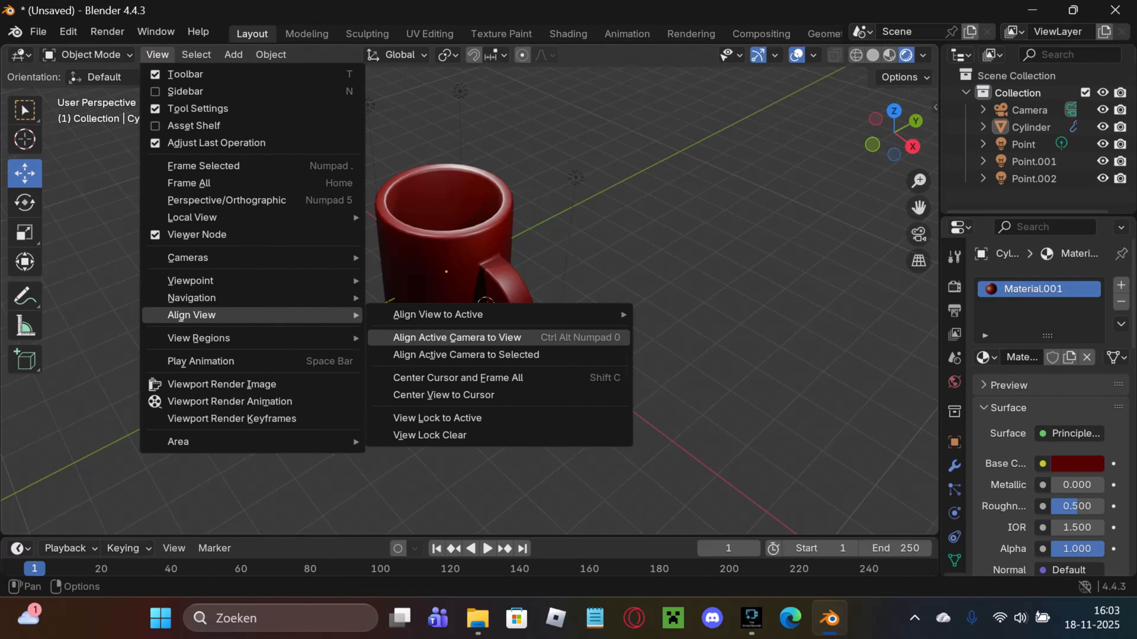
{"action": "left_click", "coordinate": [457, 337]}
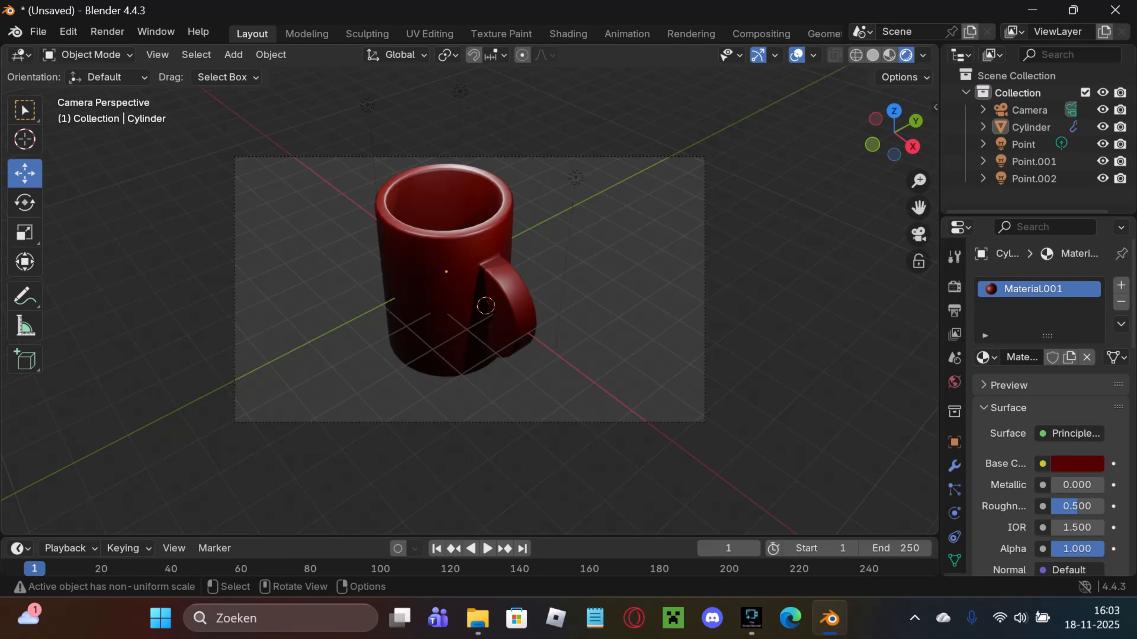
Step: Set the Move tool's orientation to Local and shift the camera so the mug sits vertically centered in the frame
{"action": "left_click", "coordinate": [108, 77]}
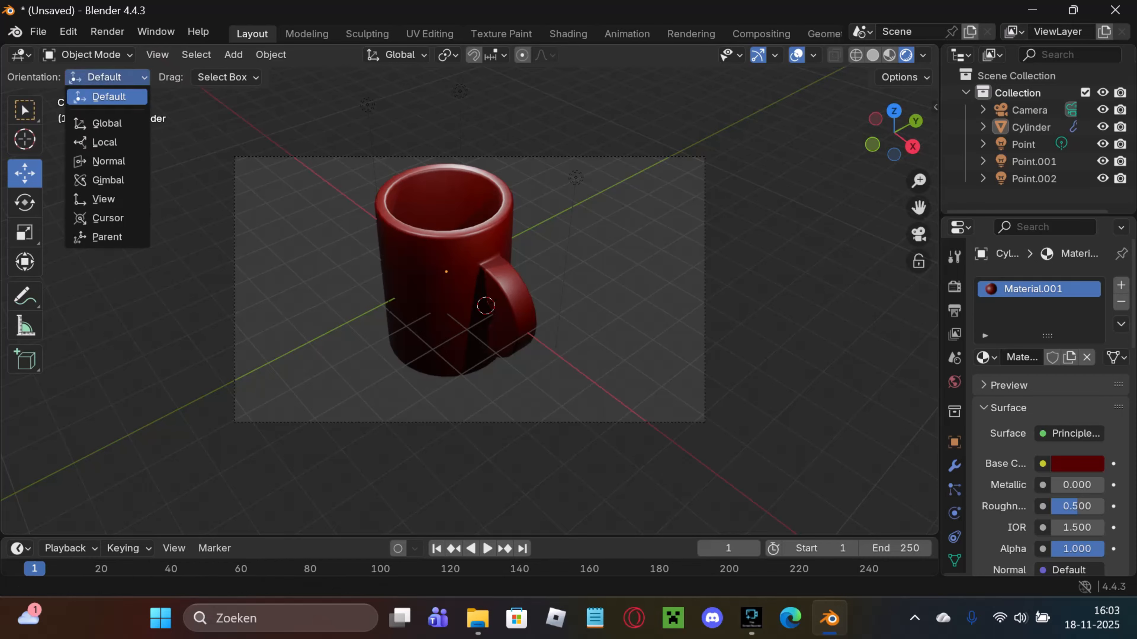
{"action": "left_click", "coordinate": [104, 142]}
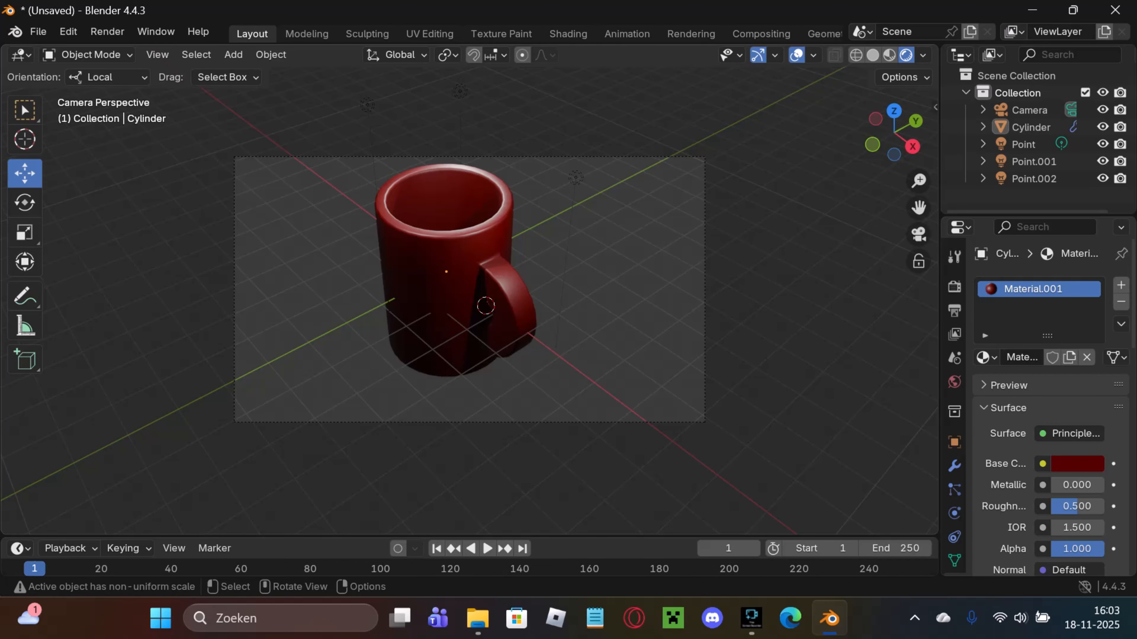
{"action": "left_click", "coordinate": [1029, 110]}
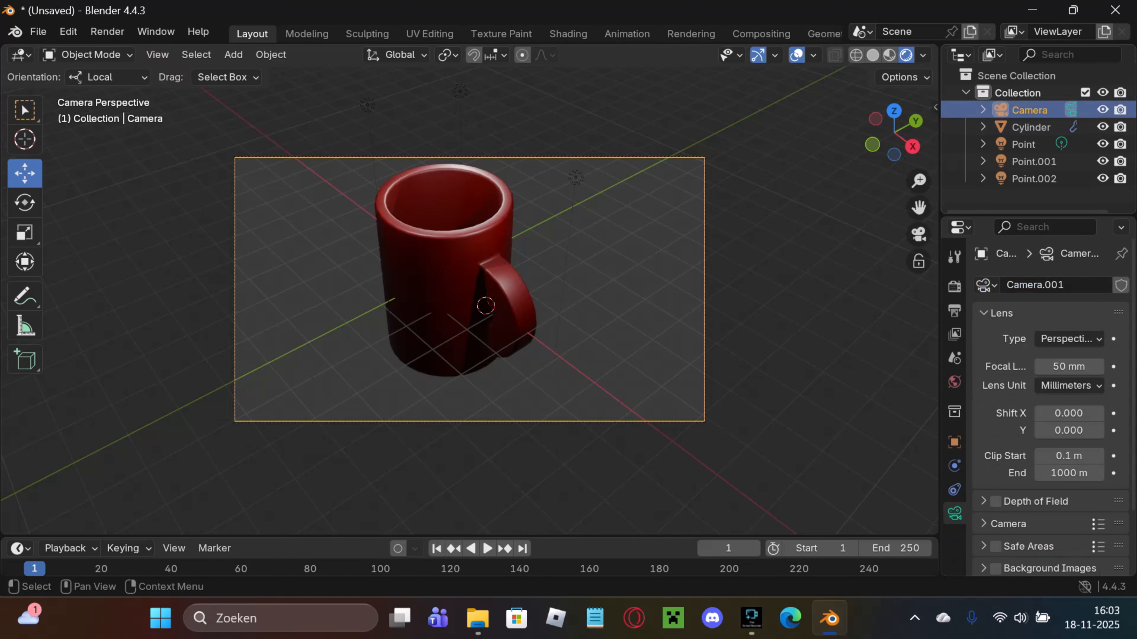
{"action": "key", "text": "g"}
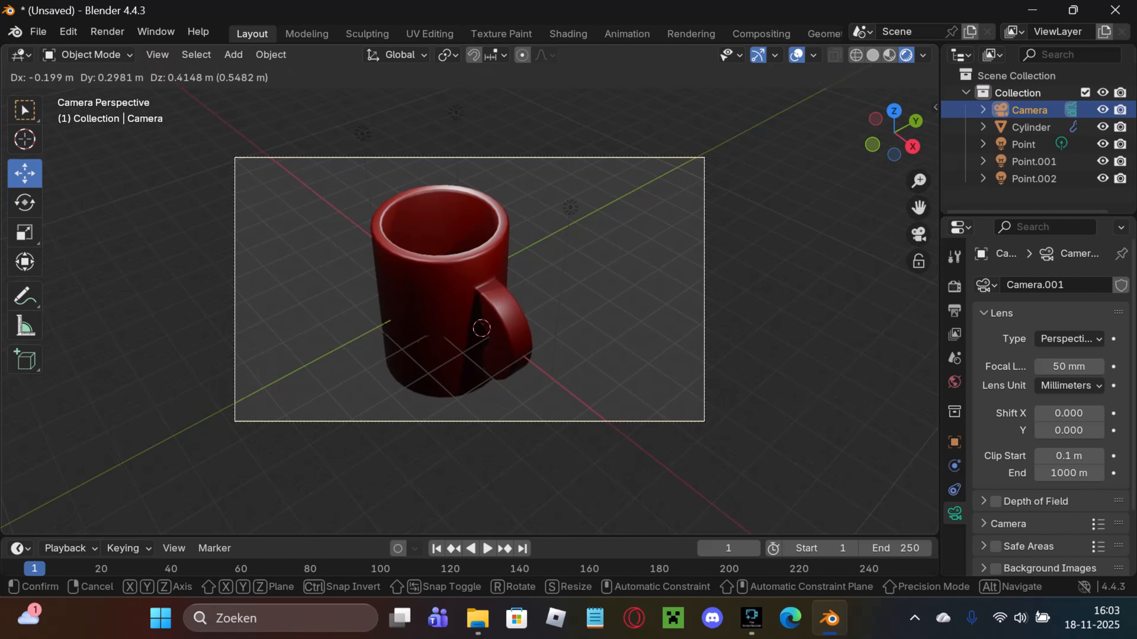
{"action": "key", "text": "Return"}
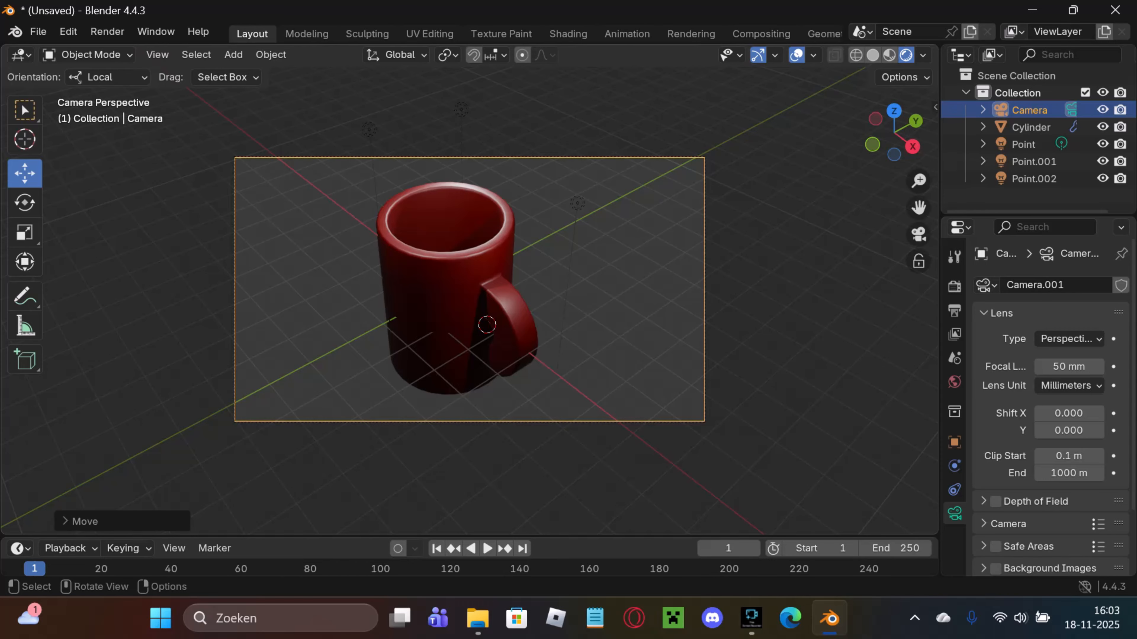
Step: Set the scene's render output path to the Downloads folder
{"action": "middle_click_drag", "start_coordinate": [469, 322], "coordinate": [618, 282]}
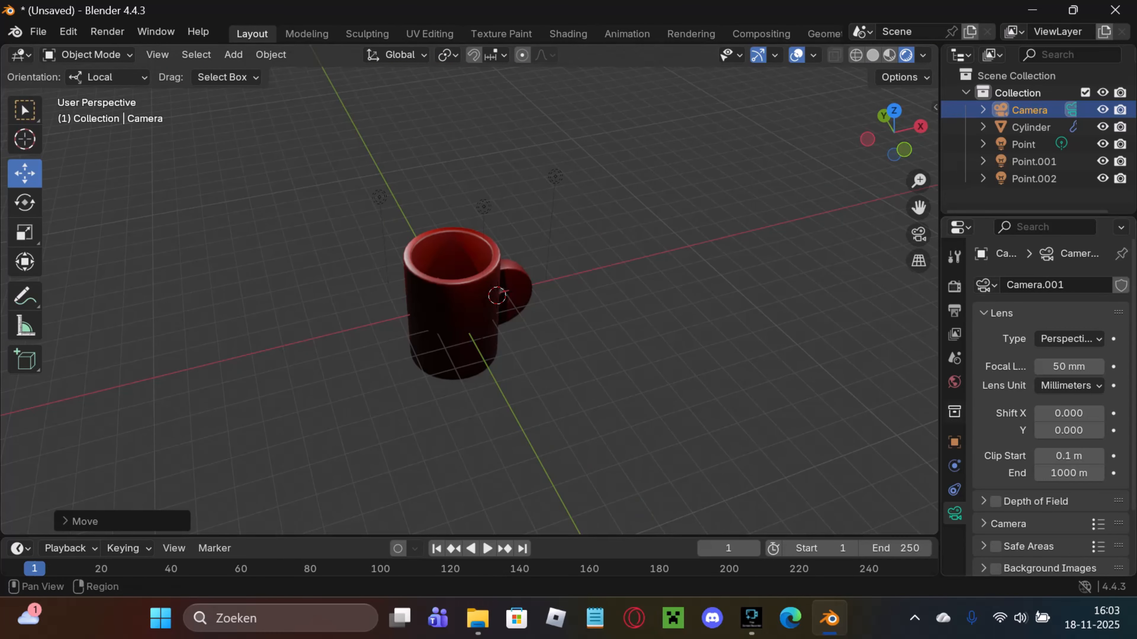
{"action": "left_click", "coordinate": [954, 442]}
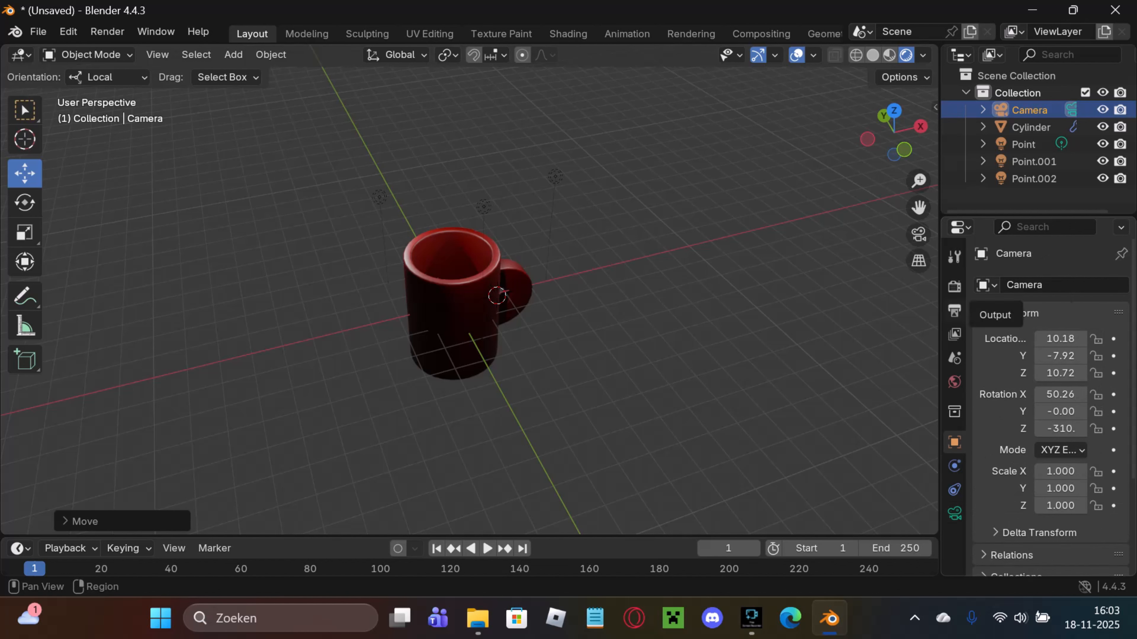
{"action": "left_click", "coordinate": [955, 311]}
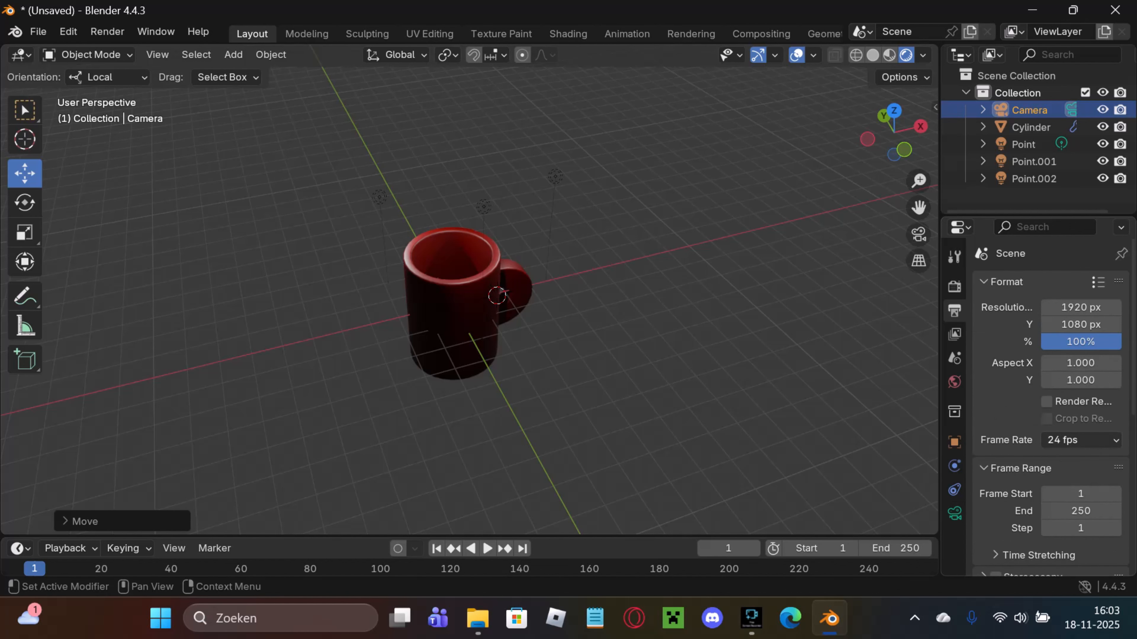
{"action": "scroll", "coordinate": [1051, 402], "scroll_direction": "down", "scroll_amount": 6}
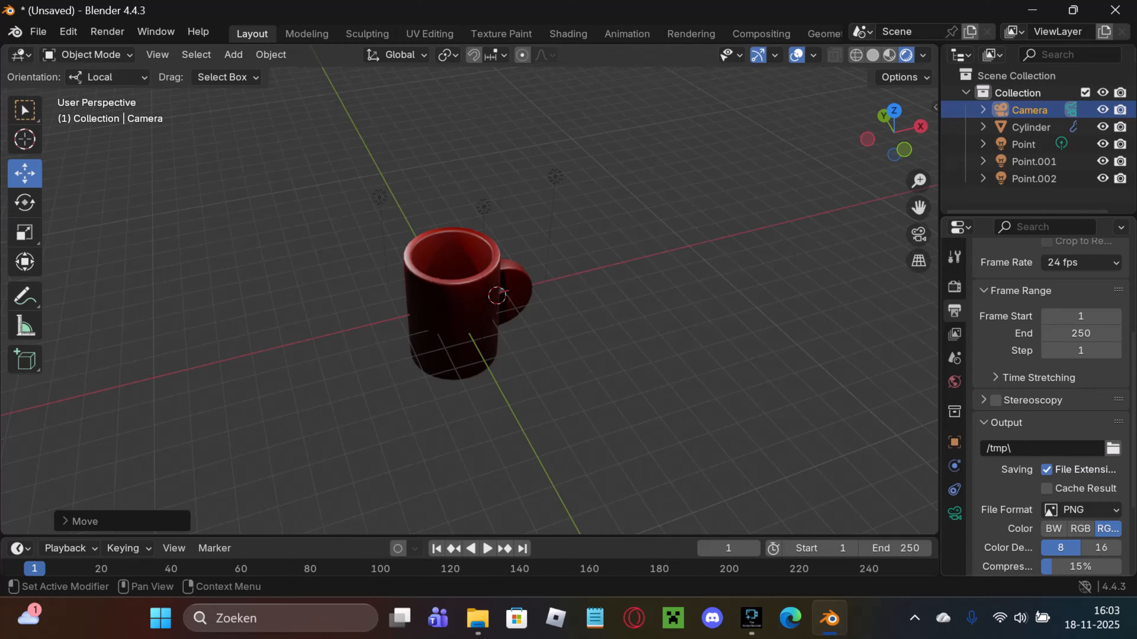
{"action": "left_click", "coordinate": [1113, 449]}
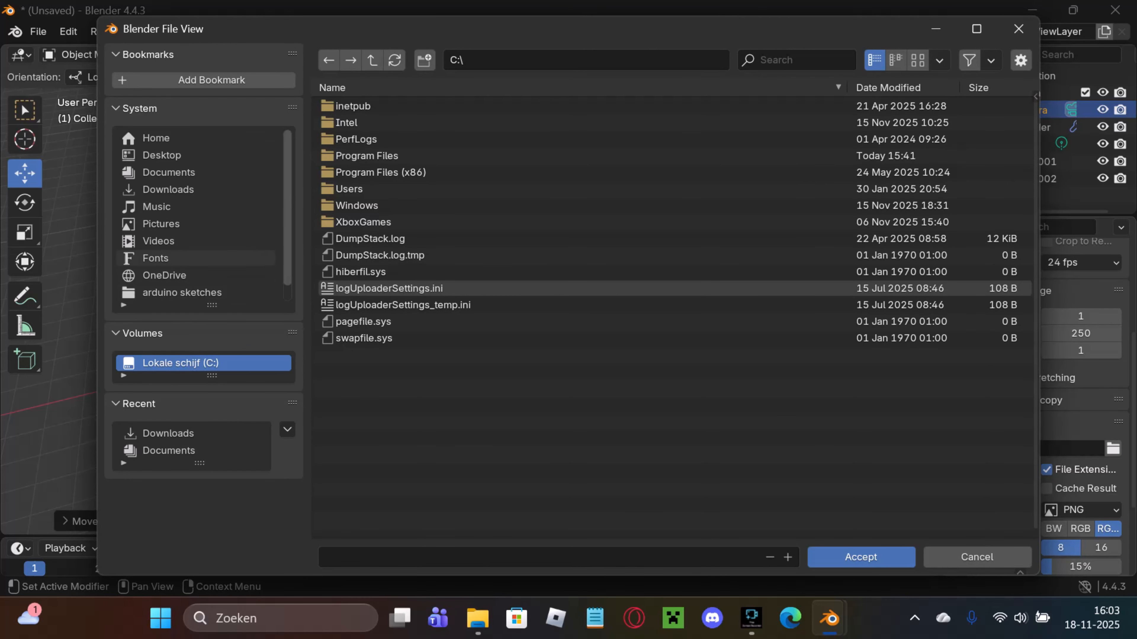
{"action": "left_click", "coordinate": [168, 190]}
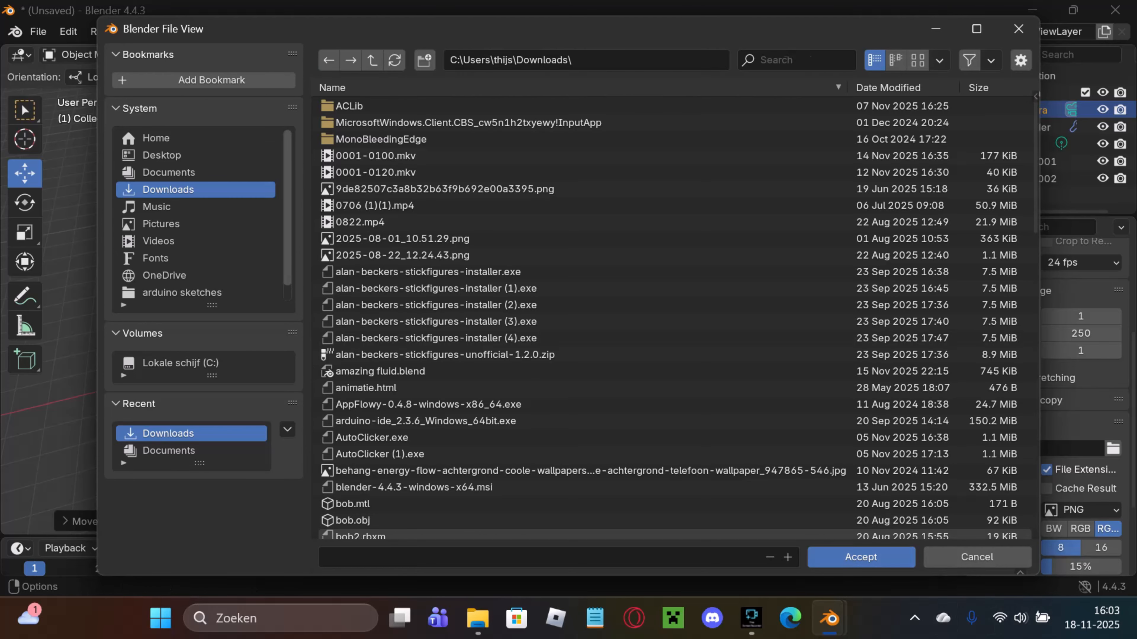
{"action": "left_click", "coordinate": [877, 558]}
{"action": "scroll", "coordinate": [1052, 408], "scroll_direction": "down", "scroll_amount": 2}
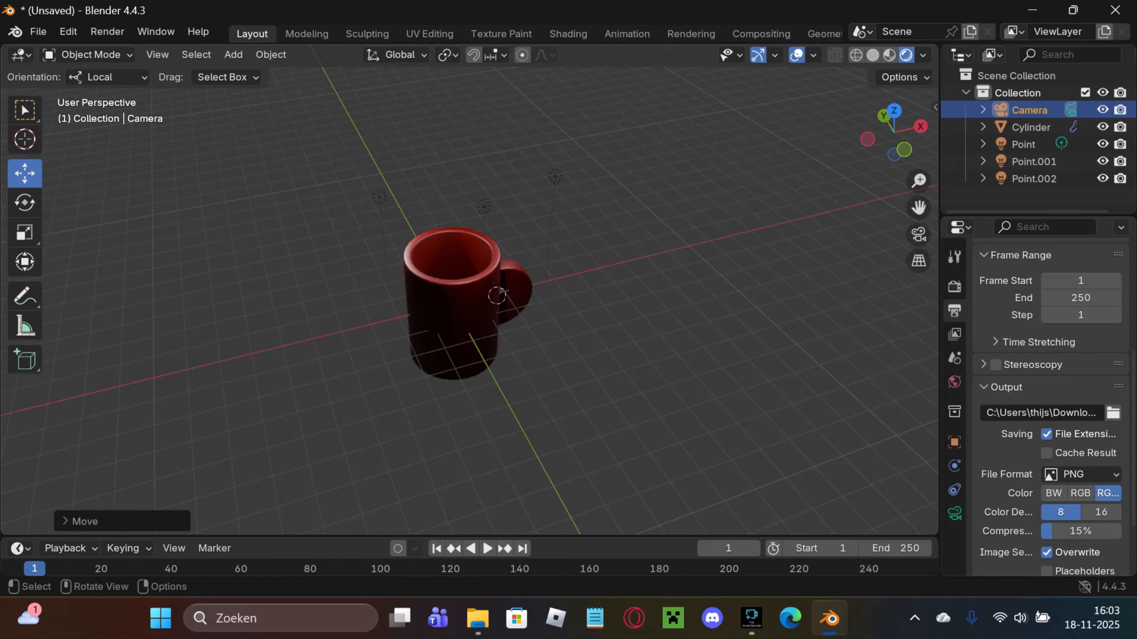
Step: Render the camera view as a still image and bring the finished render result to the front
{"action": "left_click", "coordinate": [107, 31]}
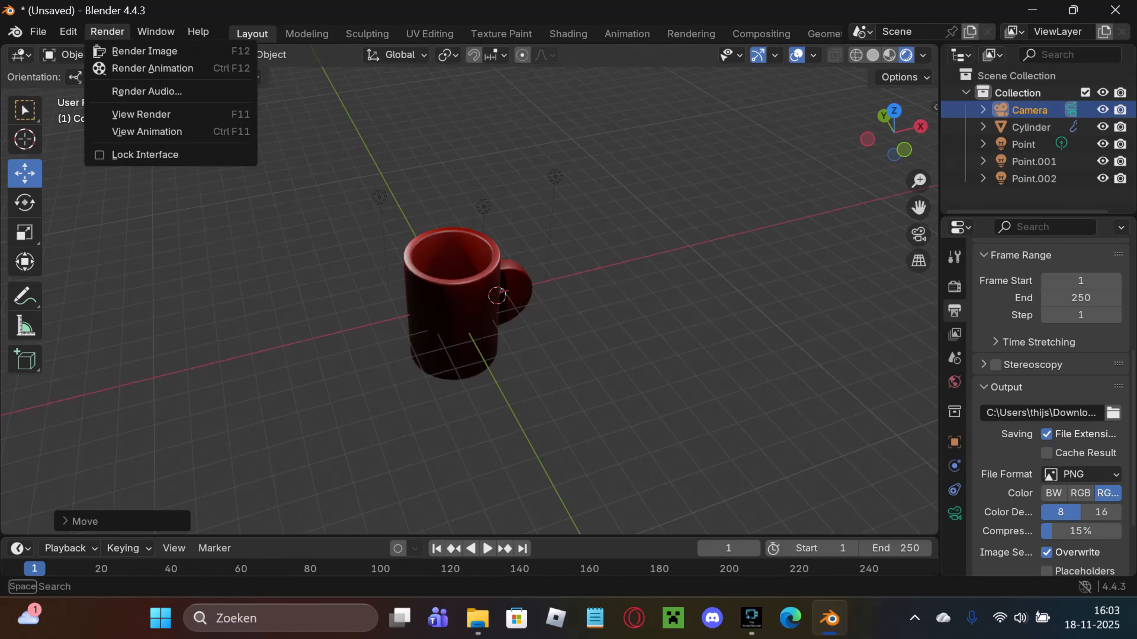
{"action": "left_click", "coordinate": [134, 51]}
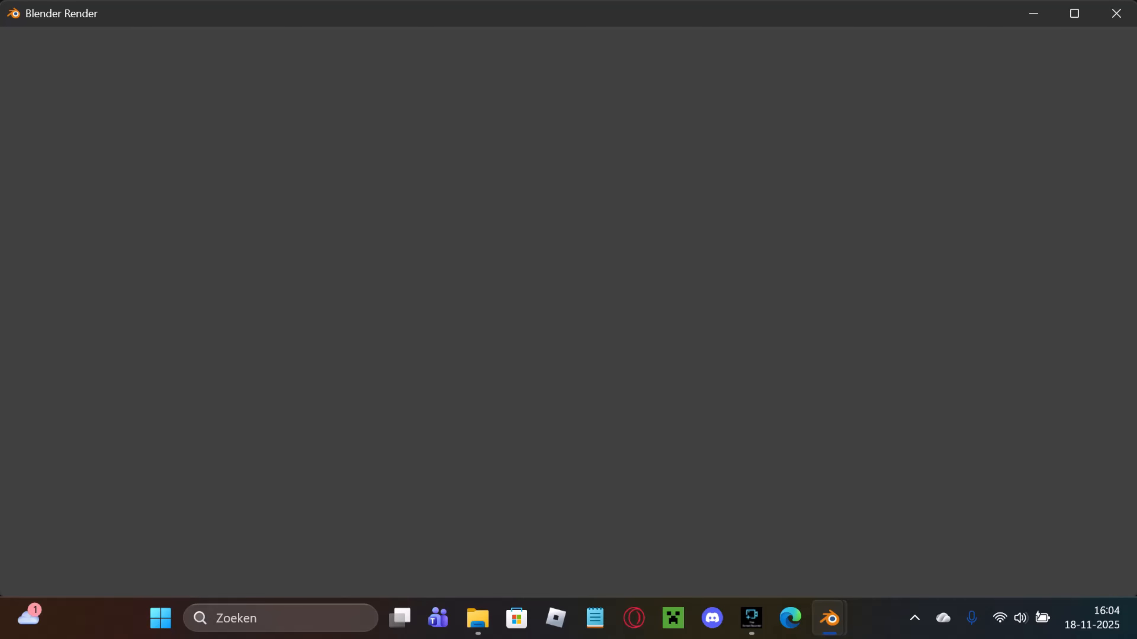
{"action": "left_click", "coordinate": [1116, 14]}
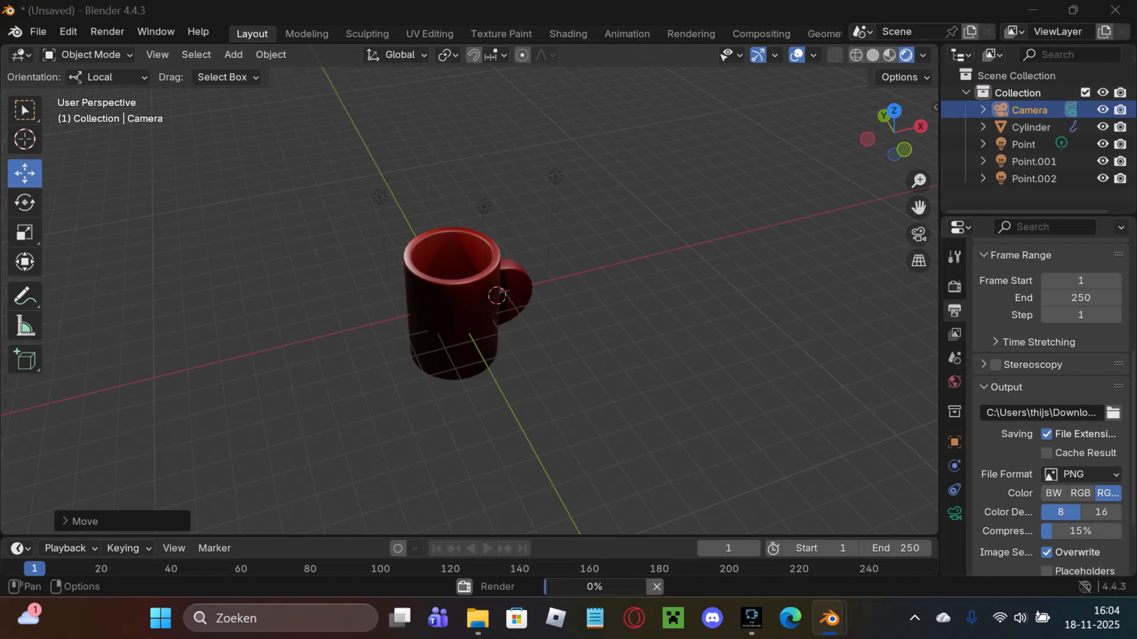
{"action": "mouse_move", "coordinate": [829, 618]}
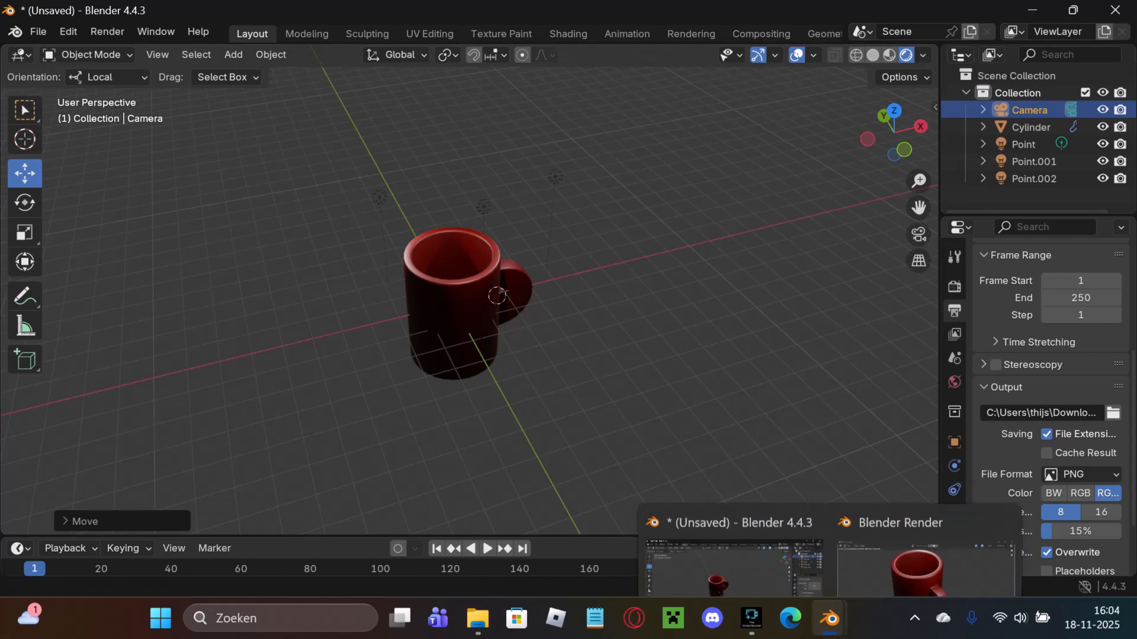
{"action": "left_click", "coordinate": [926, 524]}
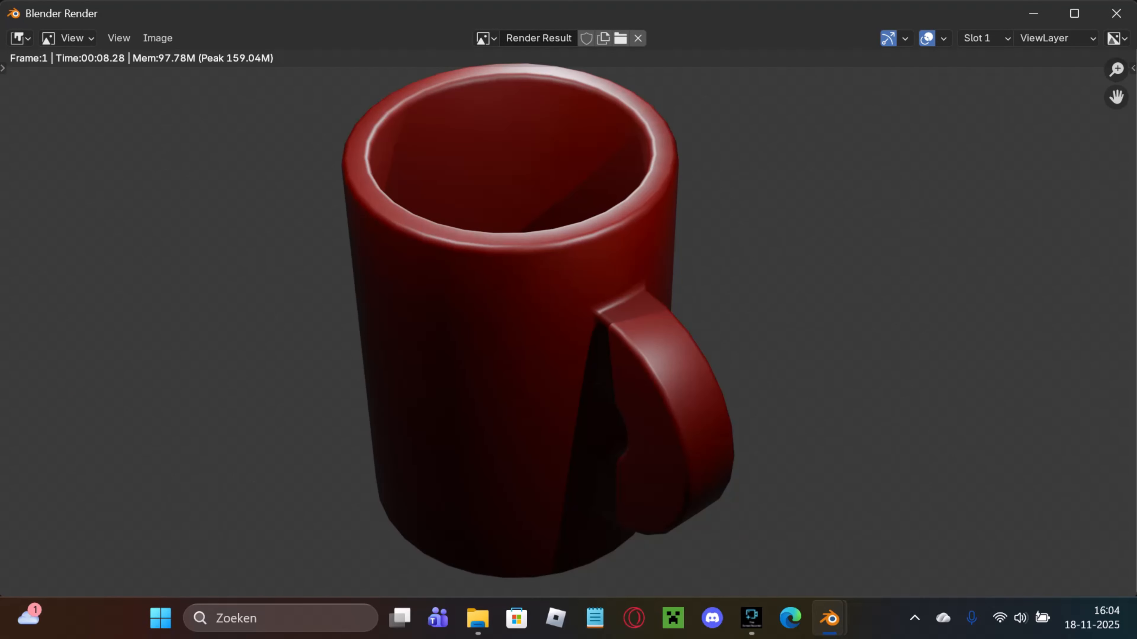
{"action": "middle_click_drag", "start_coordinate": [569, 313], "coordinate": [649, 351]}
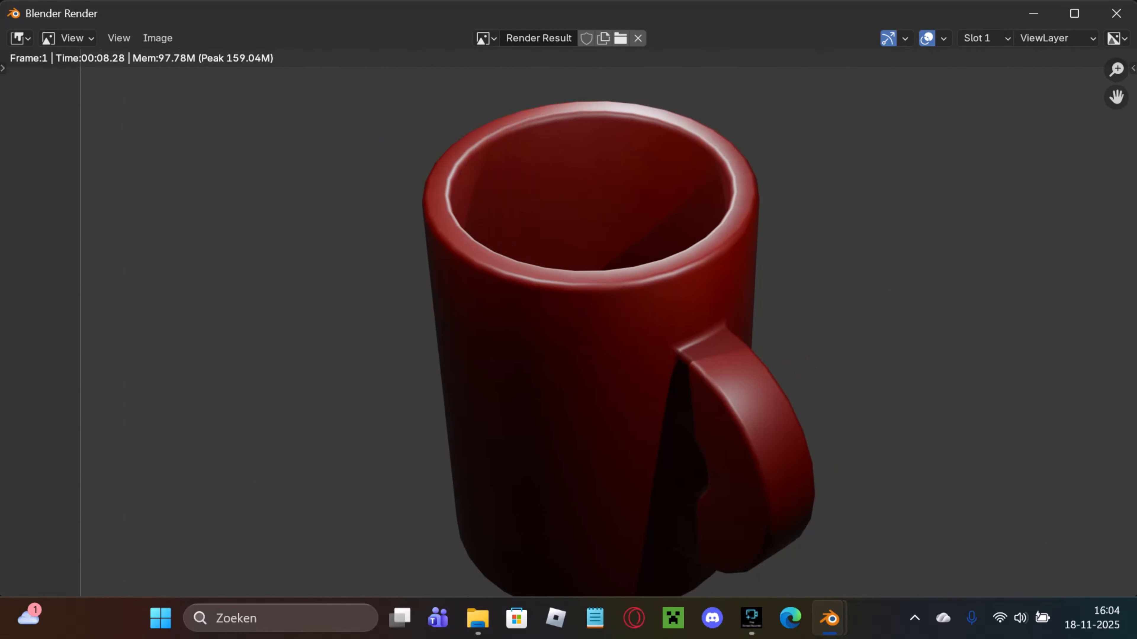
Step: Save the render result as a PNG image named coffee in the Downloads folder
{"action": "left_click", "coordinate": [157, 38]}
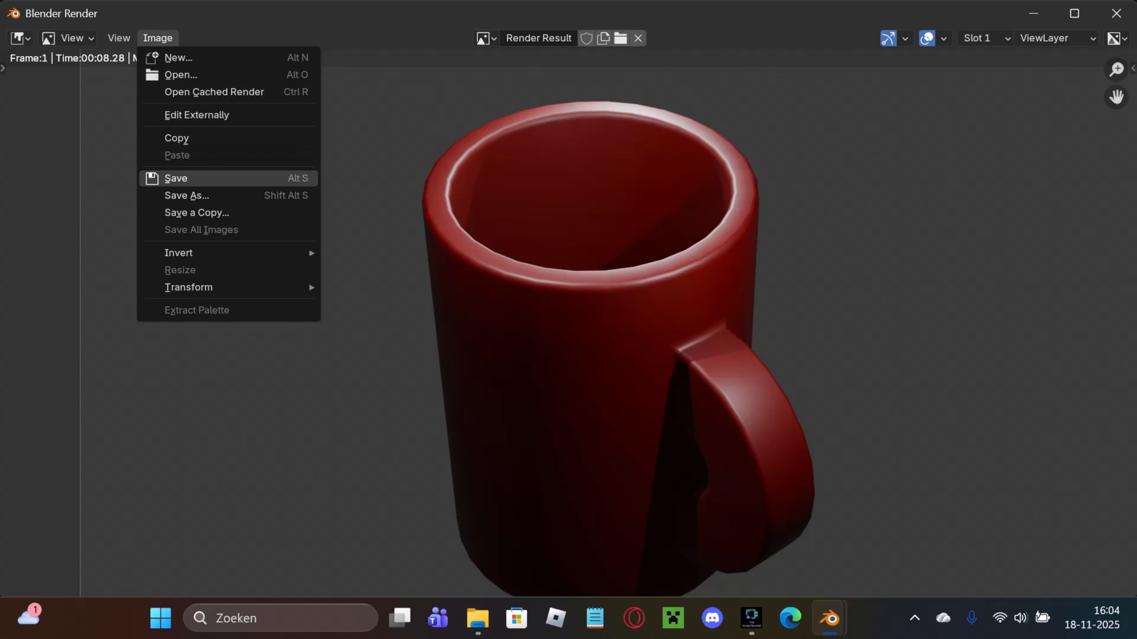
{"action": "left_click", "coordinate": [176, 179]}
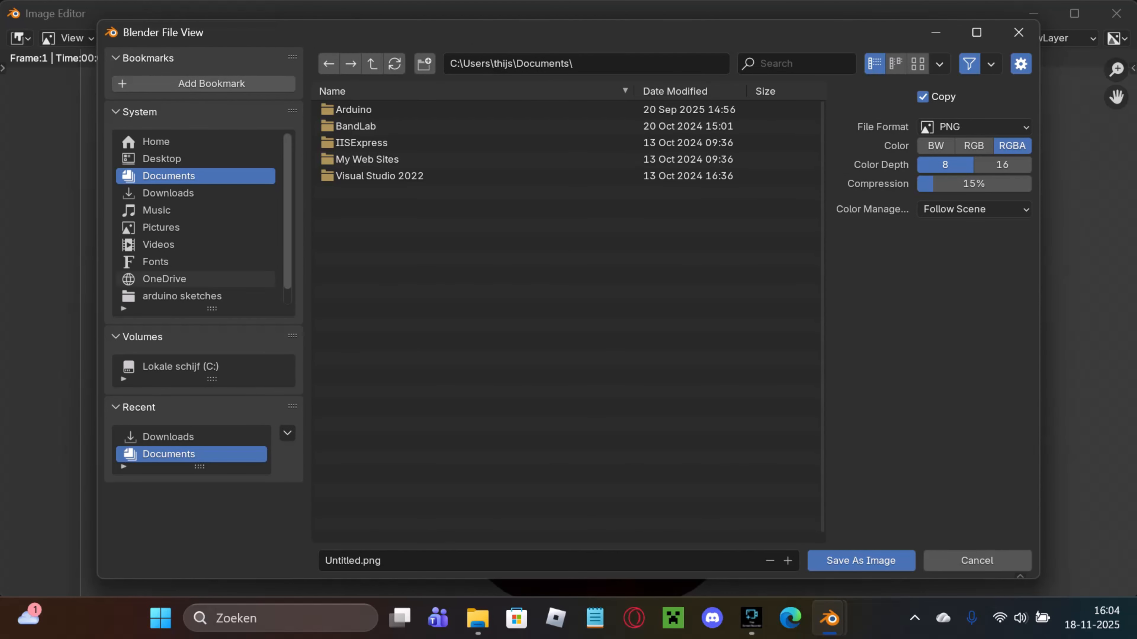
{"action": "left_click", "coordinate": [168, 193]}
{"action": "left_click", "coordinate": [558, 561]}
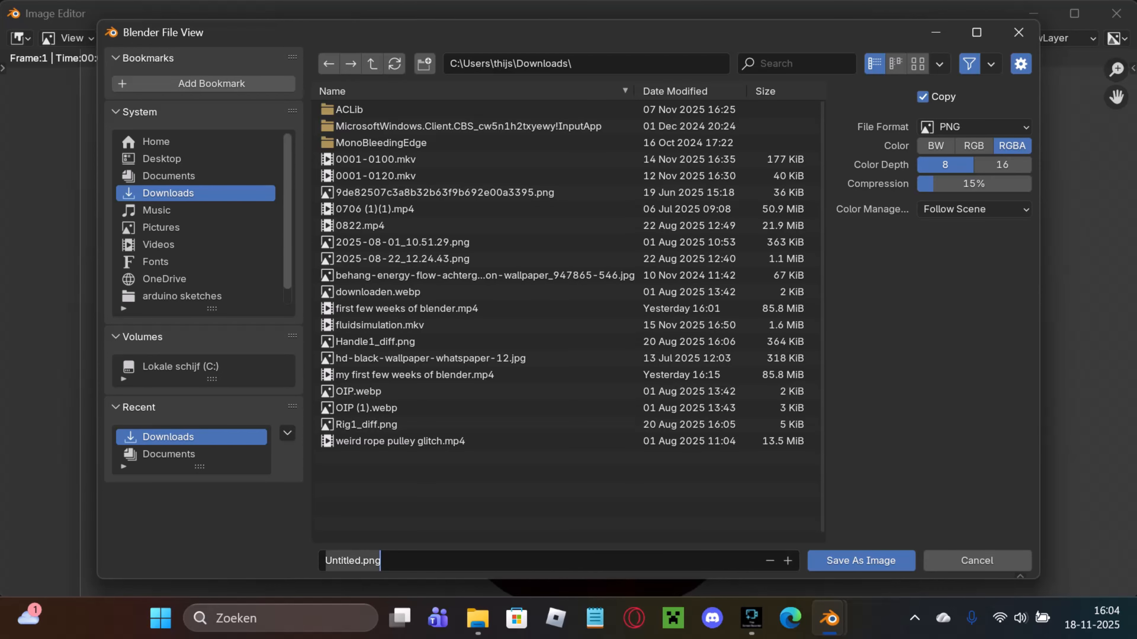
{"action": "key", "text": "BackSpace"}
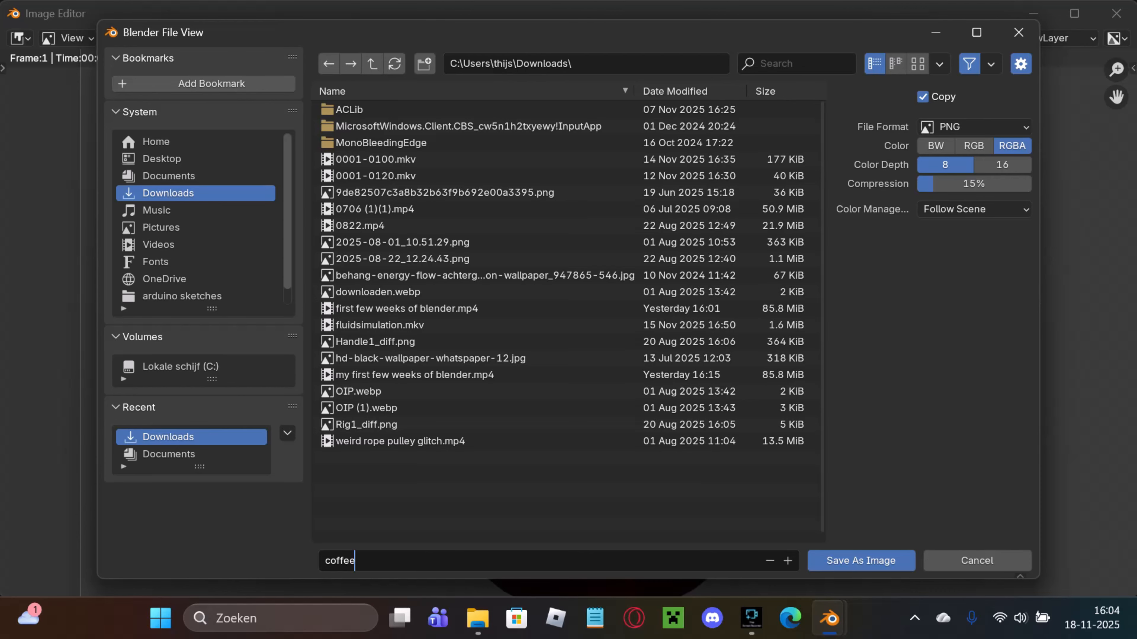
{"action": "type", "text": "coffee"}
{"action": "key", "text": "Return"}
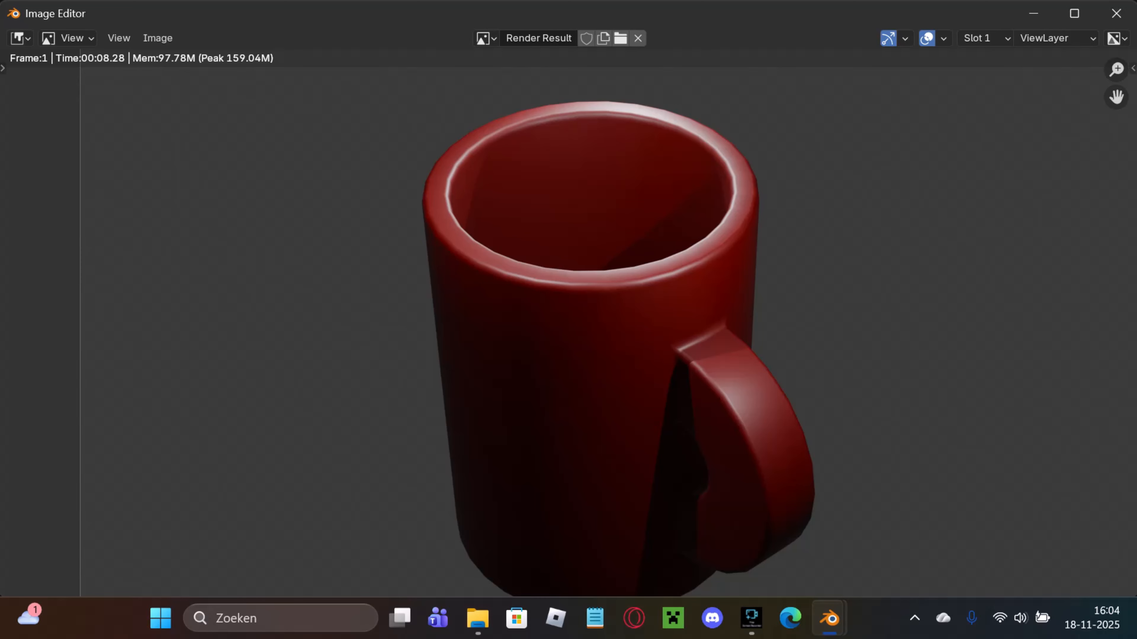